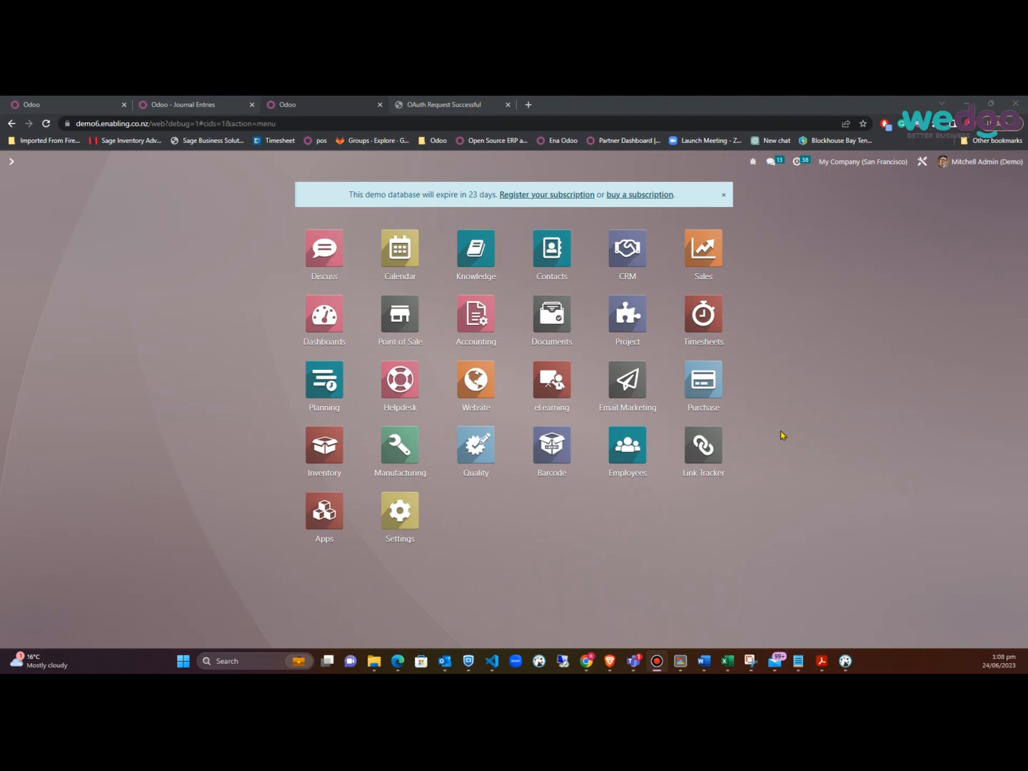
# Focus the browser and launch the Accounting app from the Odoo home menu
pyautogui.click(475, 328)
pyautogui.click(476, 328)
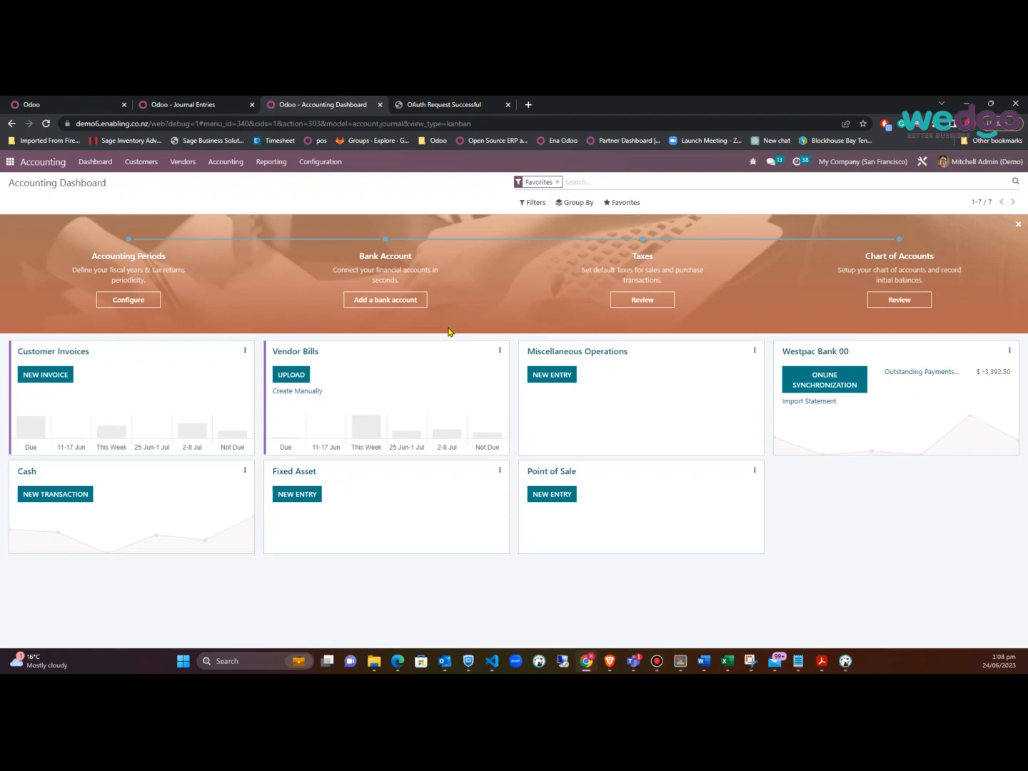
# Review AAA CONSULTING NZ's accounting details, then open the ABC Security Mail vendor record
pyautogui.click(183, 162)
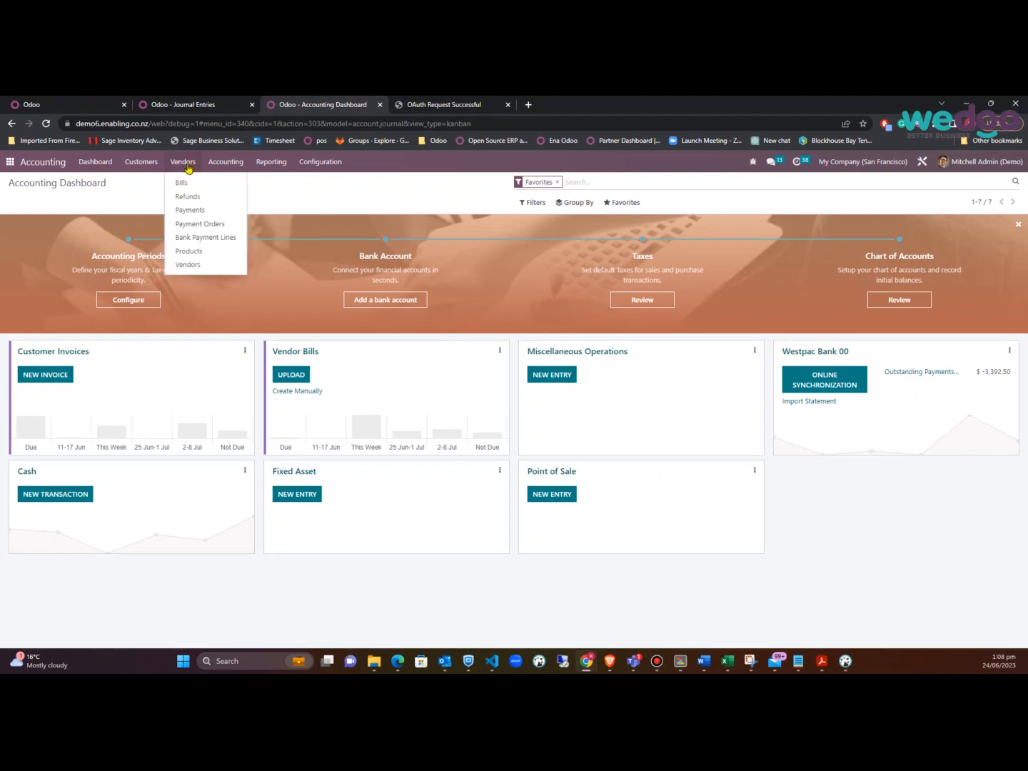
pyautogui.click(195, 266)
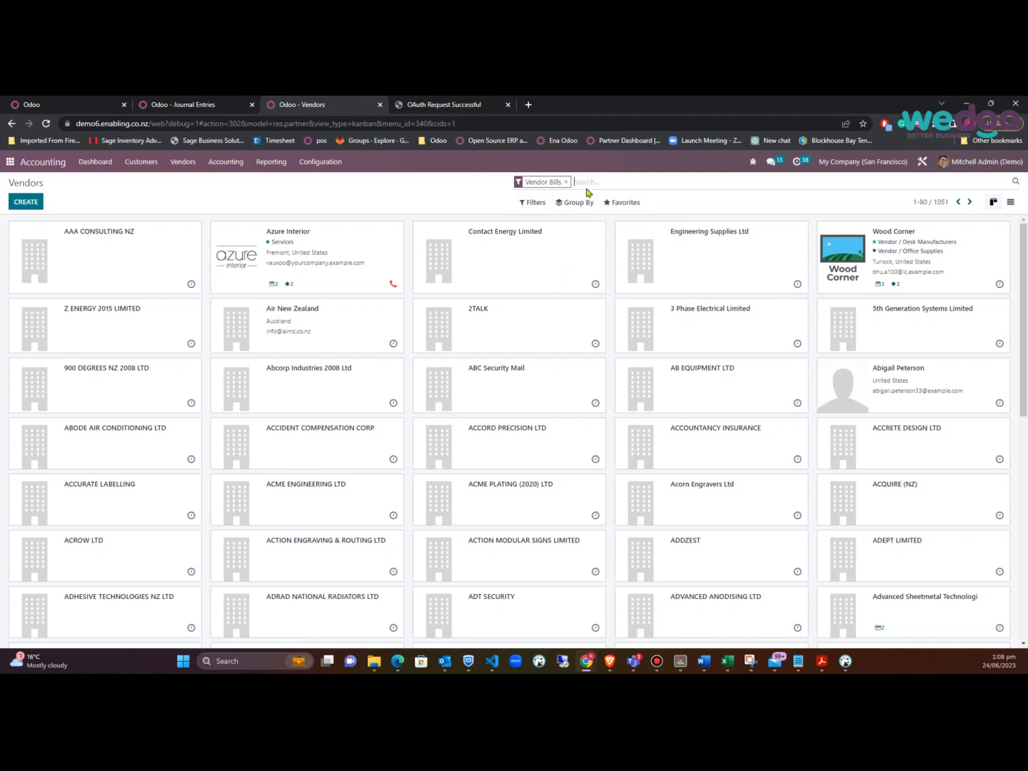
pyautogui.click(128, 252)
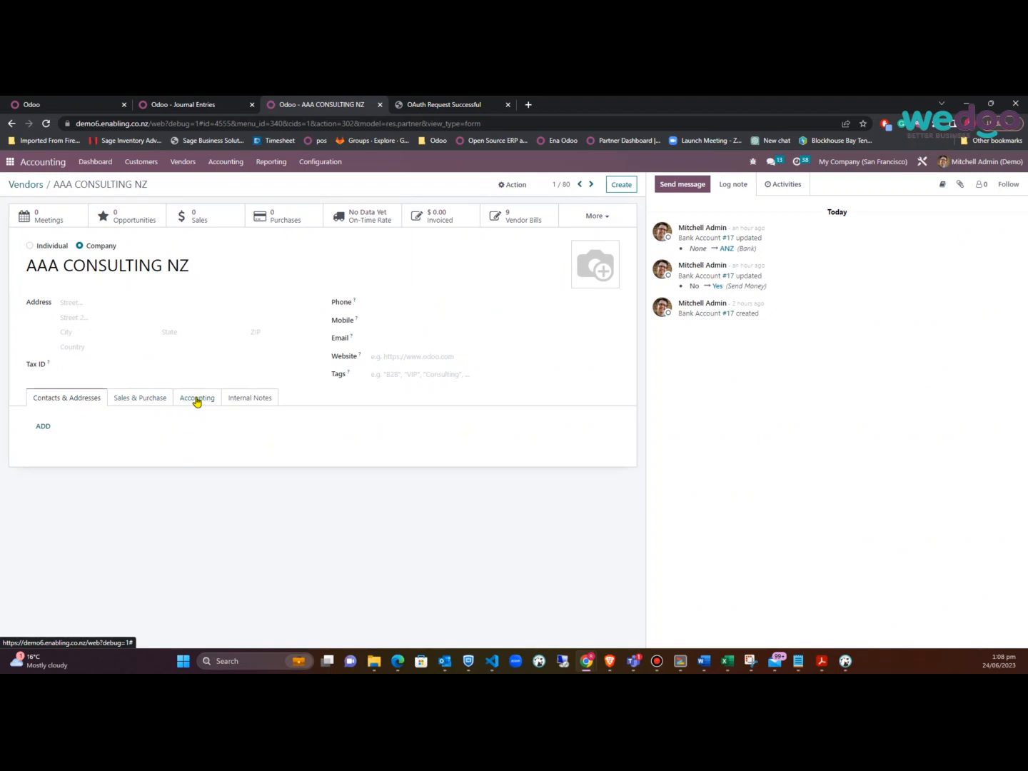
pyautogui.click(197, 401)
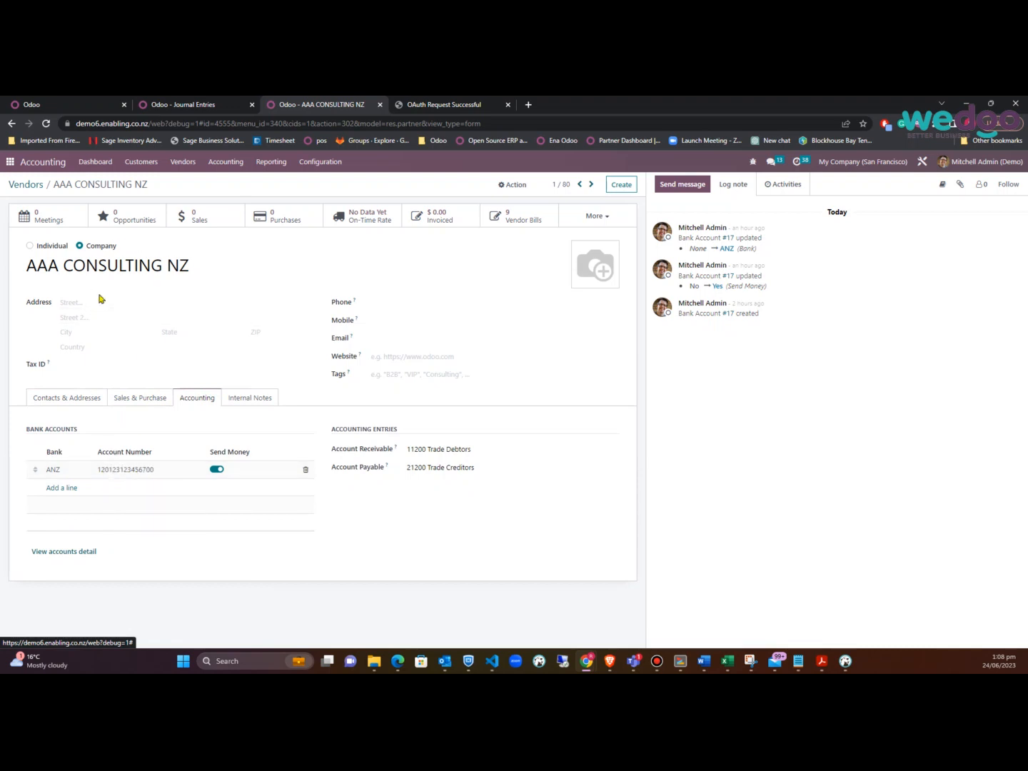
pyautogui.click(32, 183)
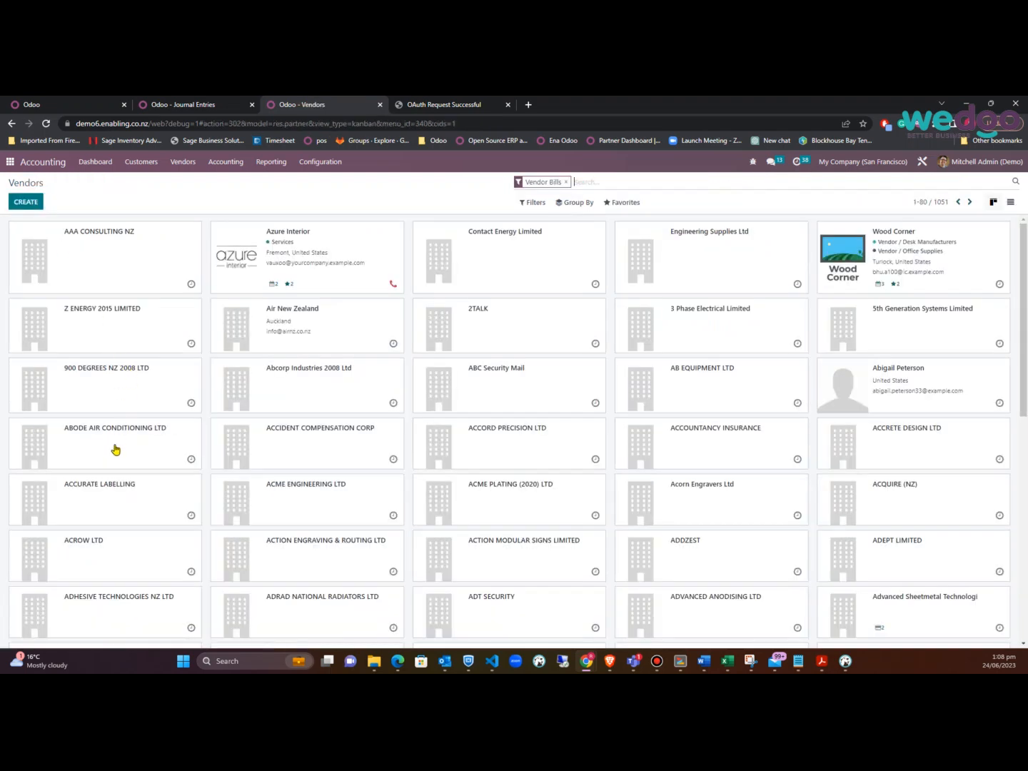
pyautogui.click(501, 387)
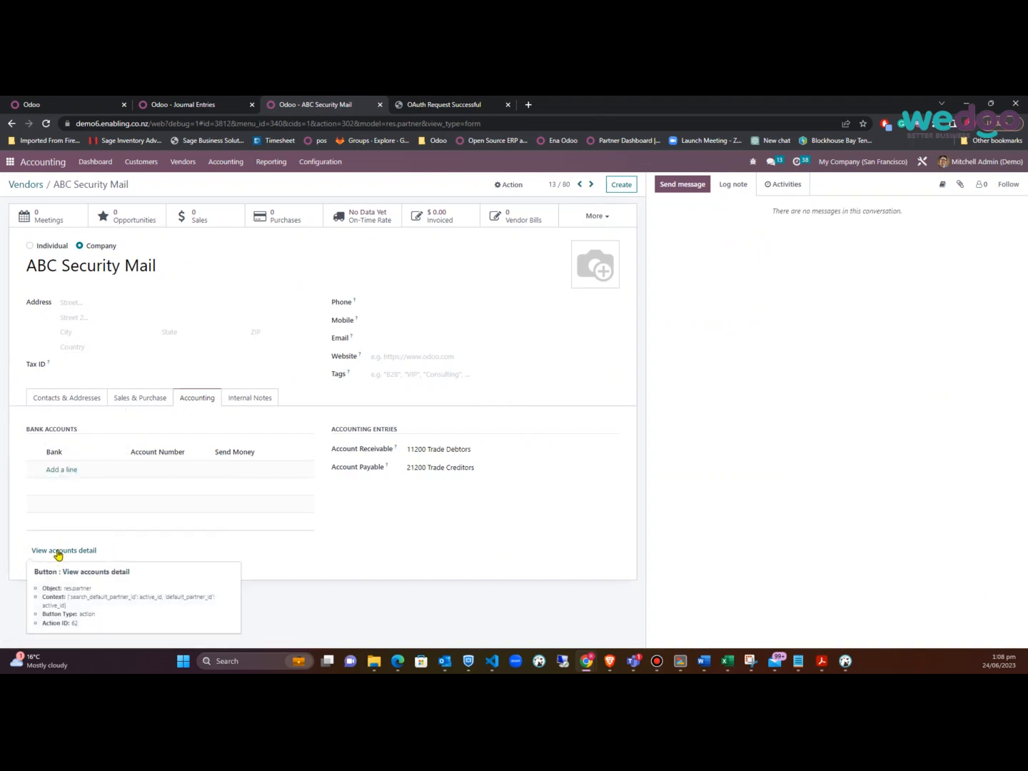
# Start a new bank account for ABC Security Mail and enter its account number
pyautogui.click(58, 551)
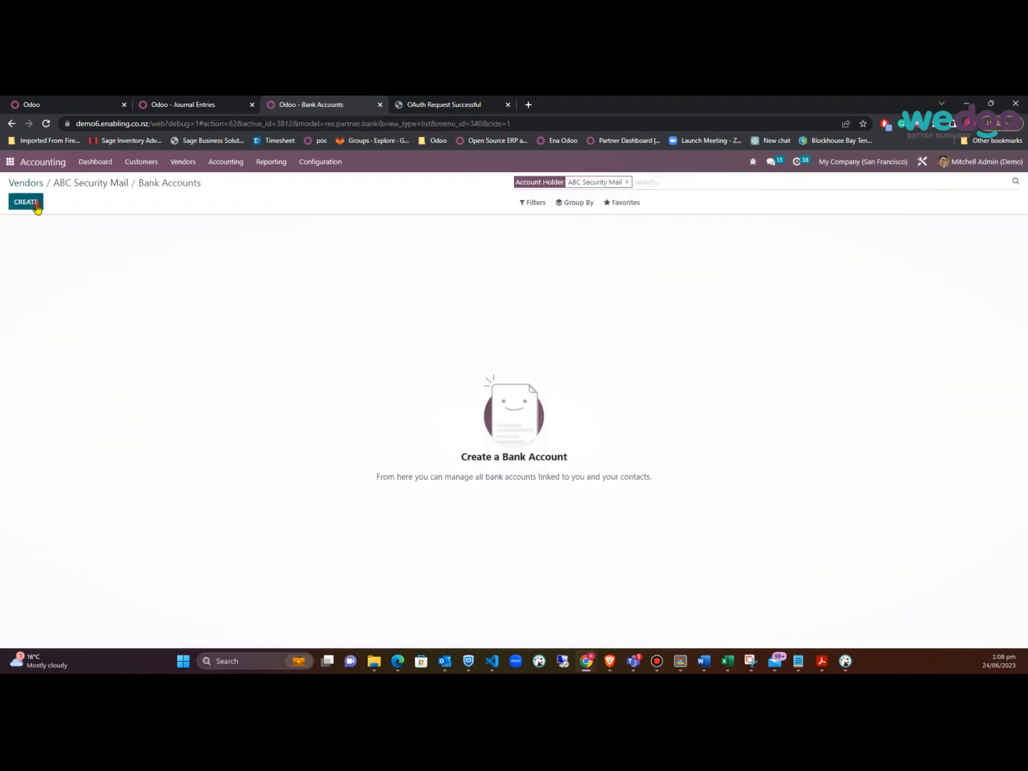
pyautogui.click(35, 204)
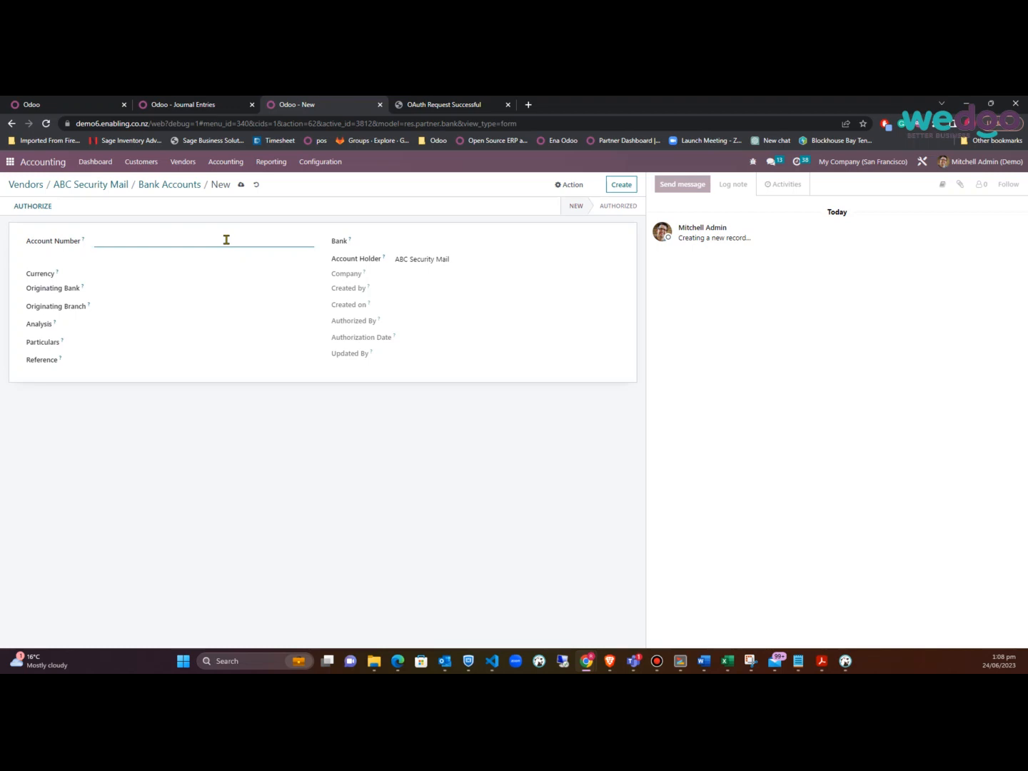
pyautogui.press('Tab')
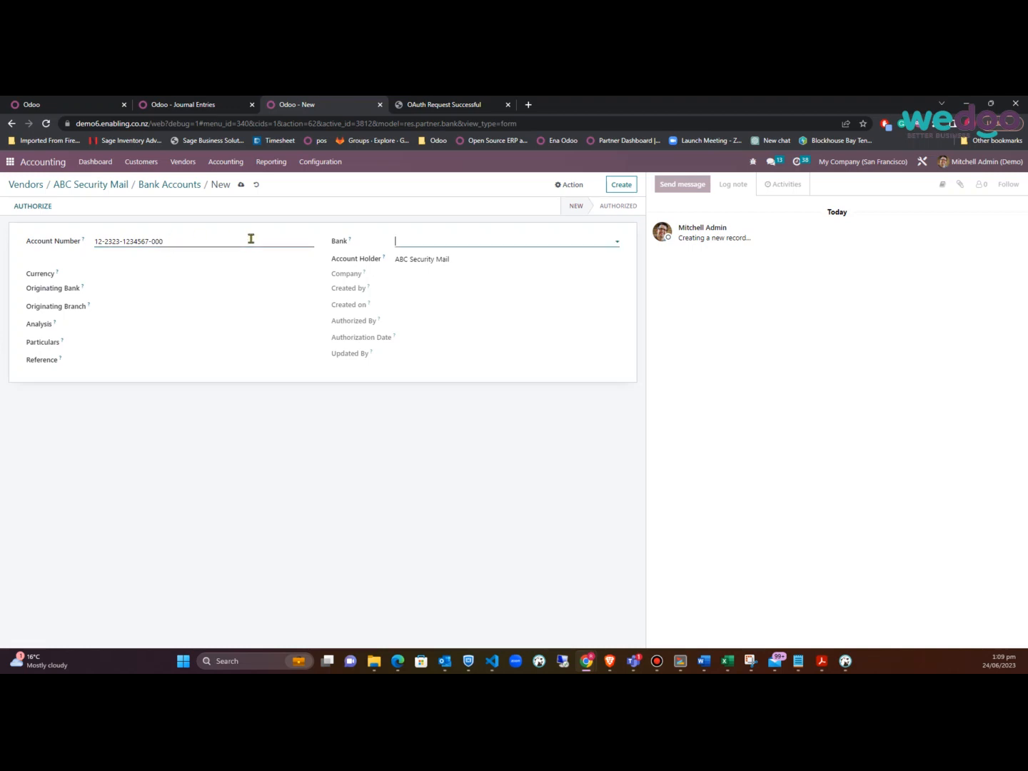
# Fill in Particulars 'My CompLtd' and Reference 'MY001', then save the bank account
pyautogui.moveTo(350, 282)
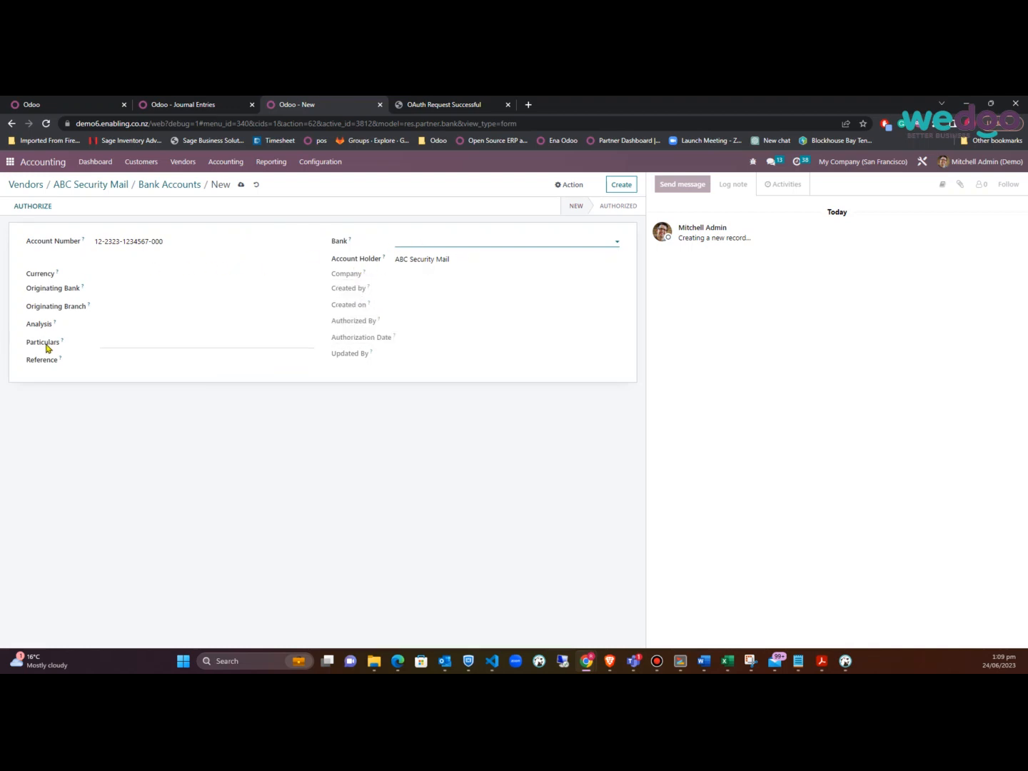
pyautogui.click(119, 341)
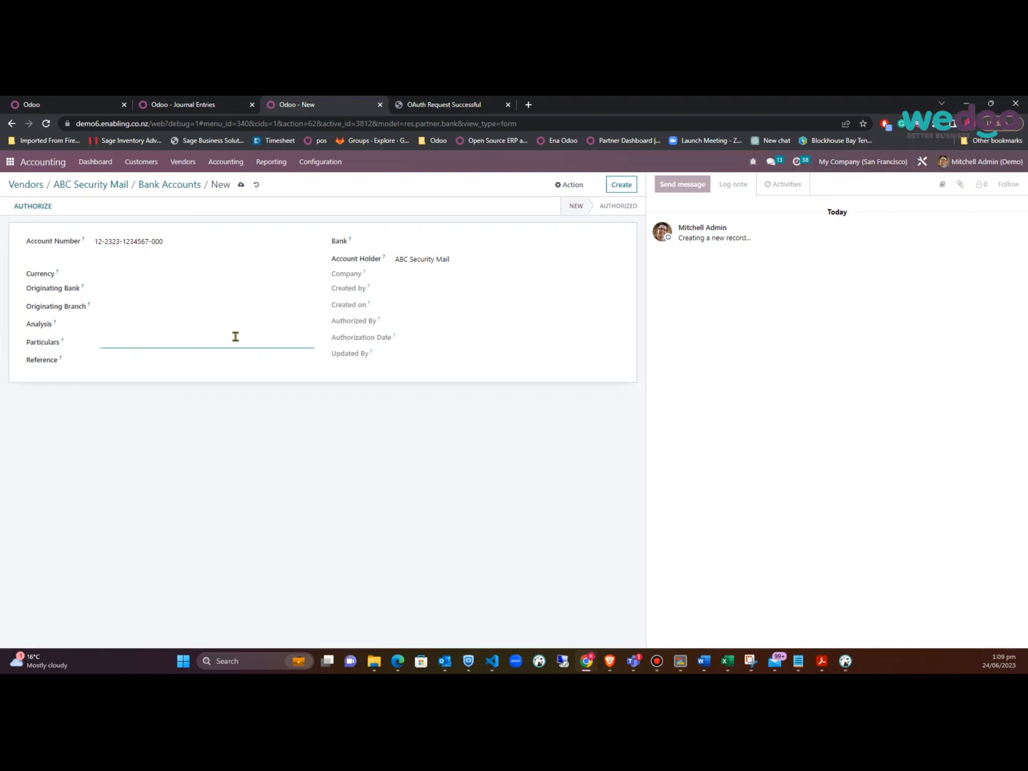
pyautogui.write('My CompLtd')
pyautogui.click(153, 359)
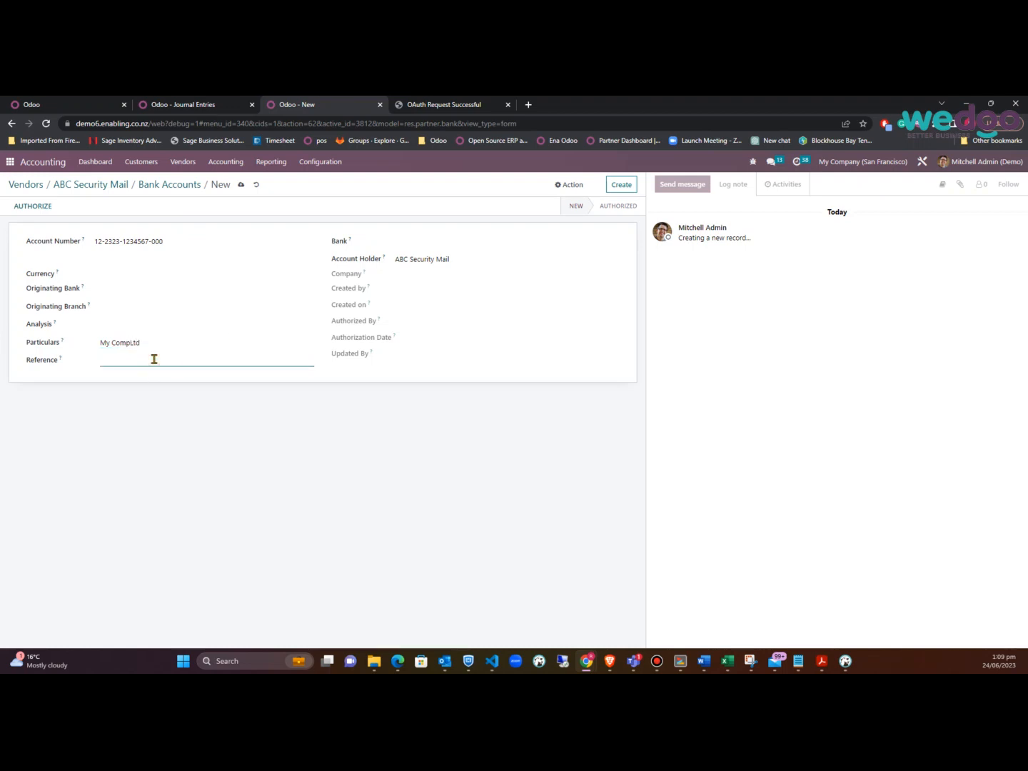
pyautogui.write('MY001')
pyautogui.press('Tab')
pyautogui.click(241, 185)
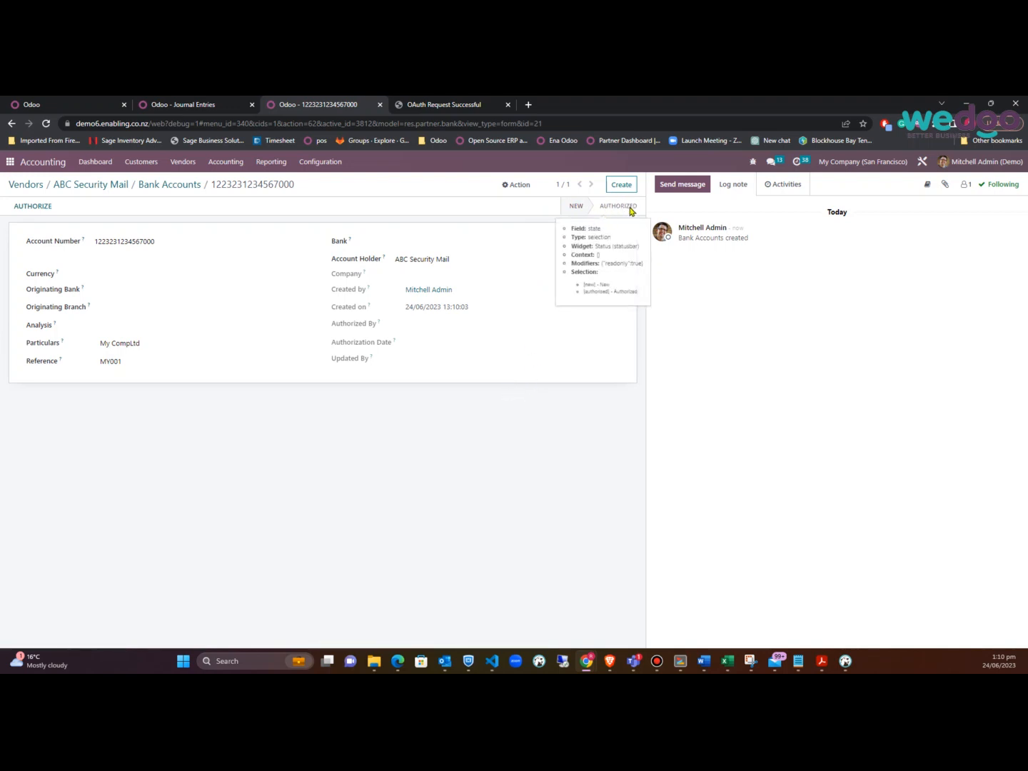
# Try authorising the bank account, dismiss the creator-cannot-authorise error, and go to vendor Bills
pyautogui.click(33, 206)
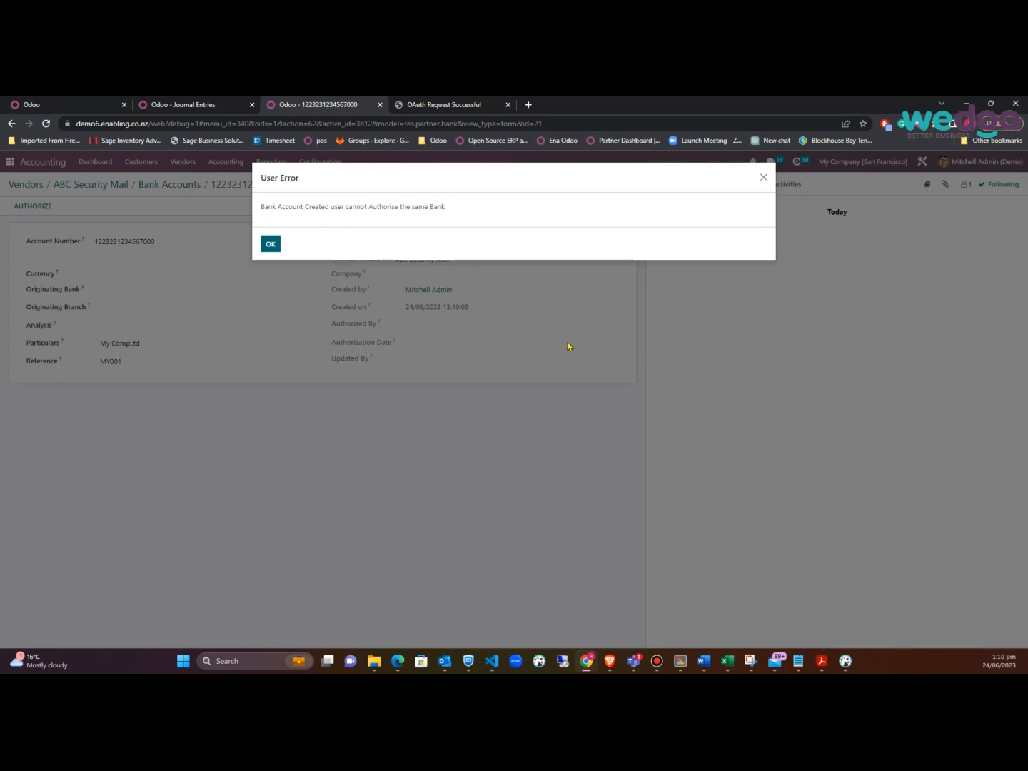
pyautogui.click(273, 246)
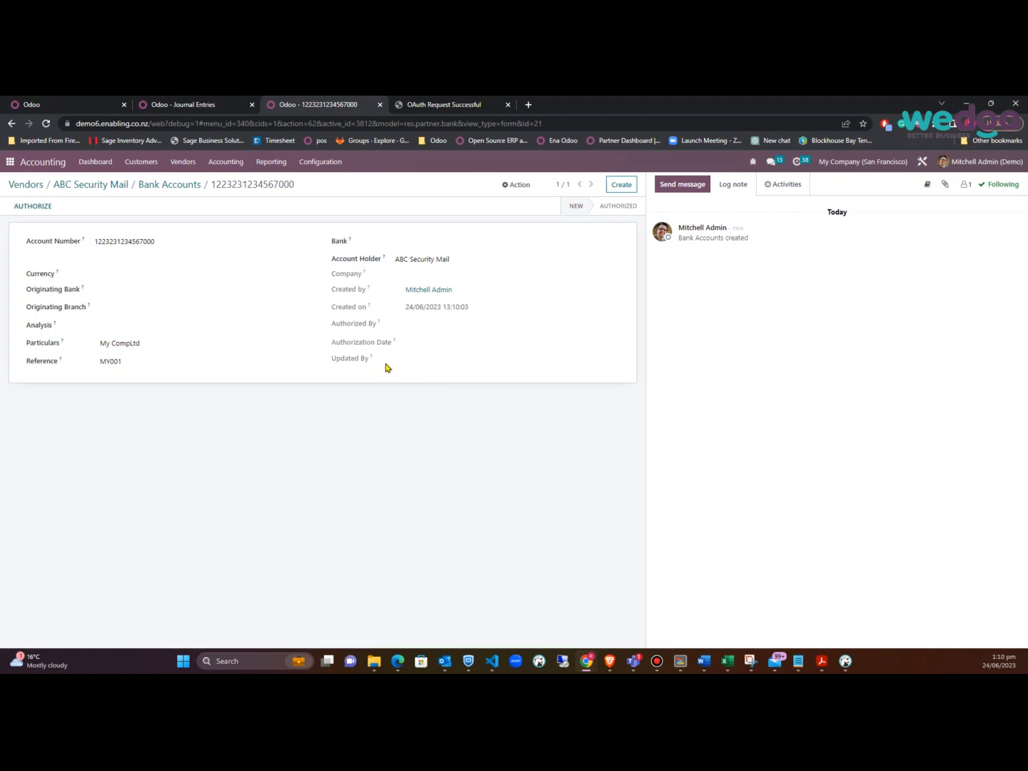
pyautogui.click(186, 170)
pyautogui.click(184, 183)
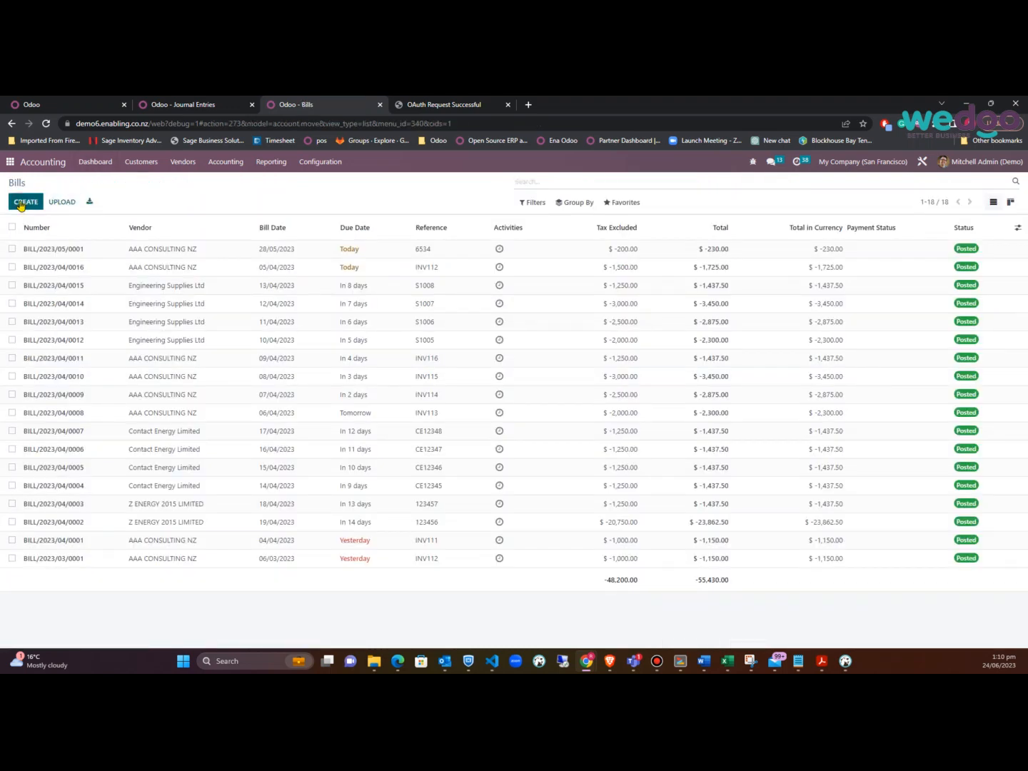
# Start a vendor bill for AAA CONSULTING NZ with the ANZ recipient bank, dated 23/06/2023
pyautogui.click(22, 205)
pyautogui.click(135, 285)
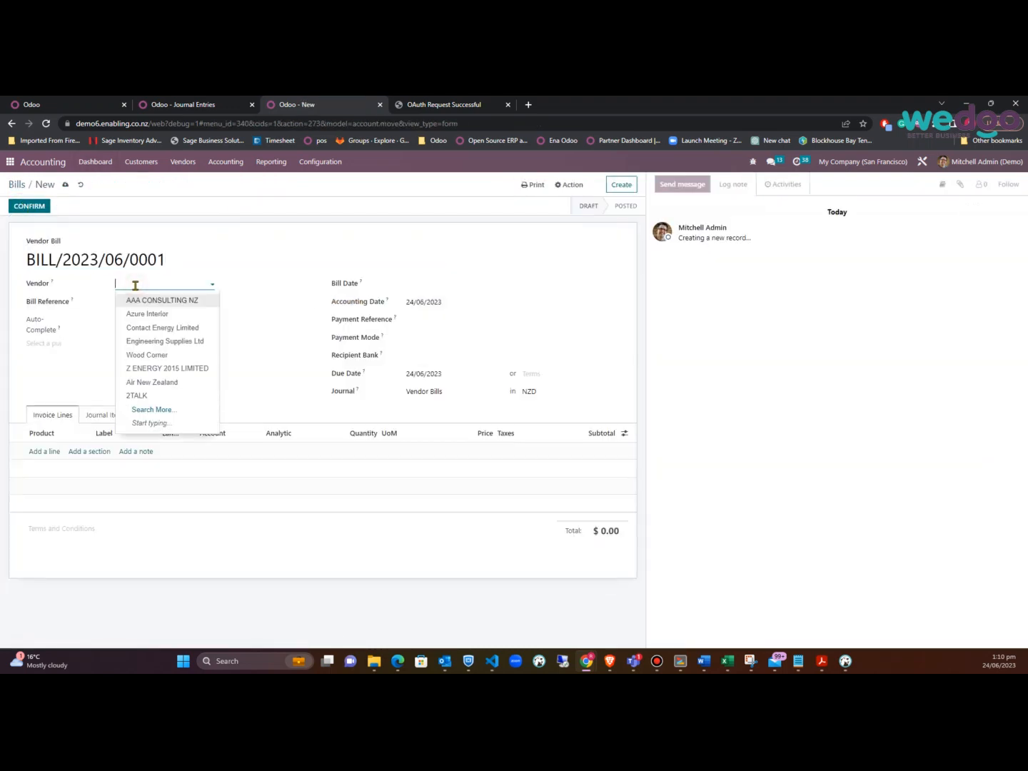
pyautogui.click(154, 299)
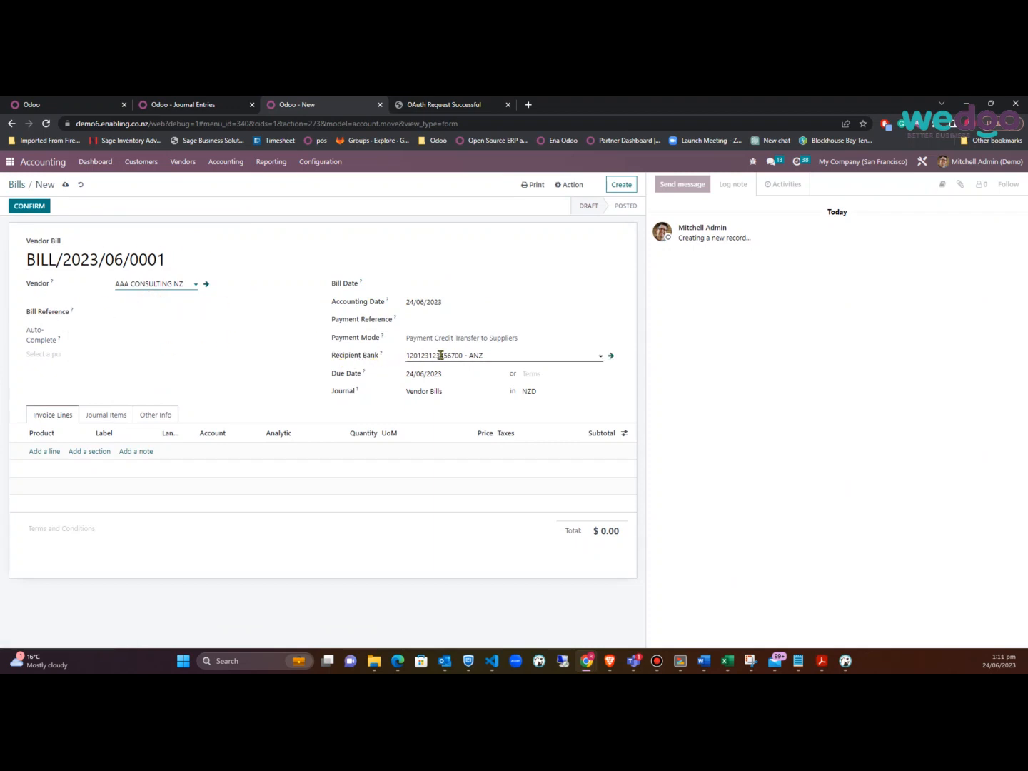
pyautogui.click(539, 356)
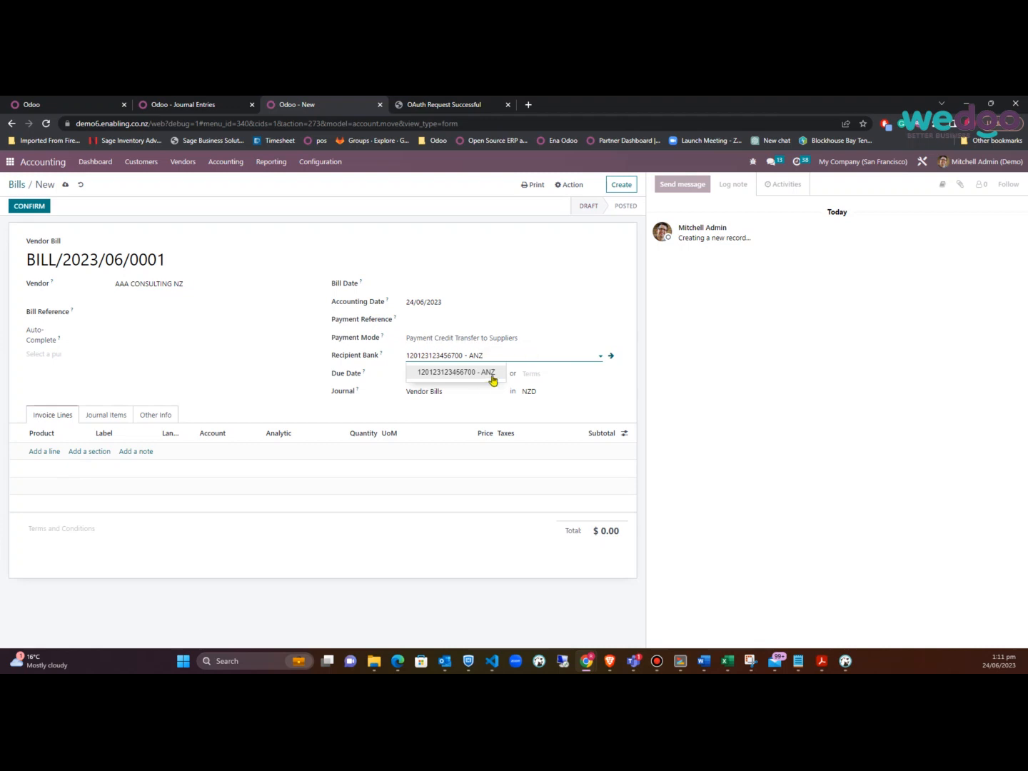
pyautogui.click(280, 393)
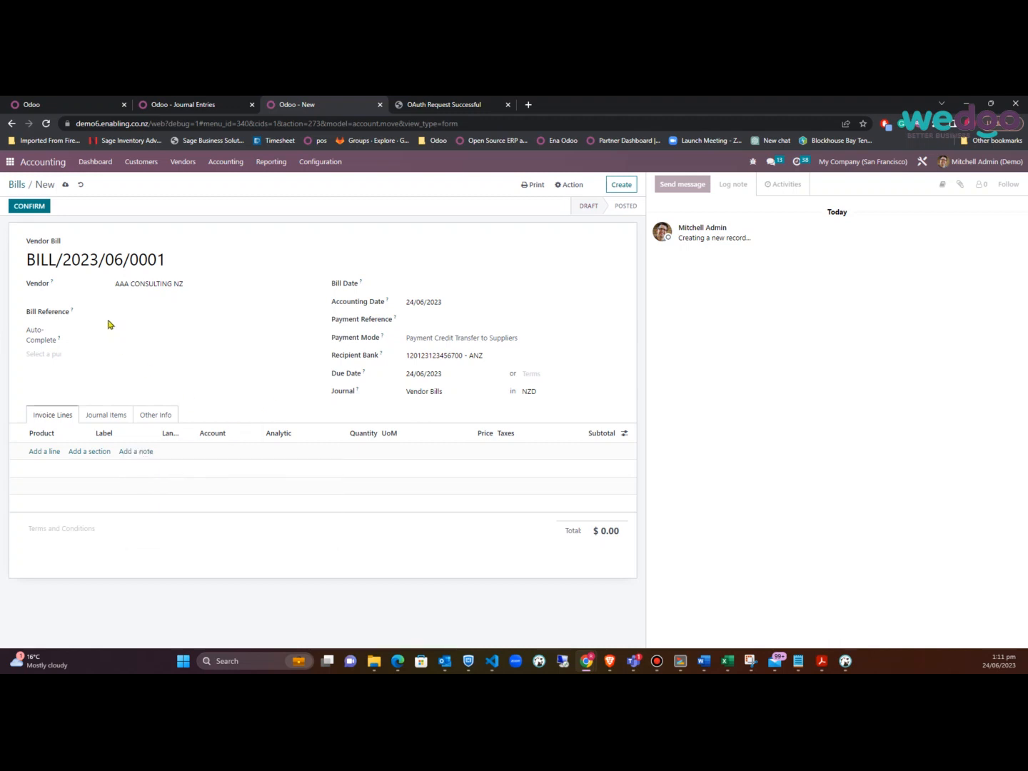
pyautogui.click(524, 357)
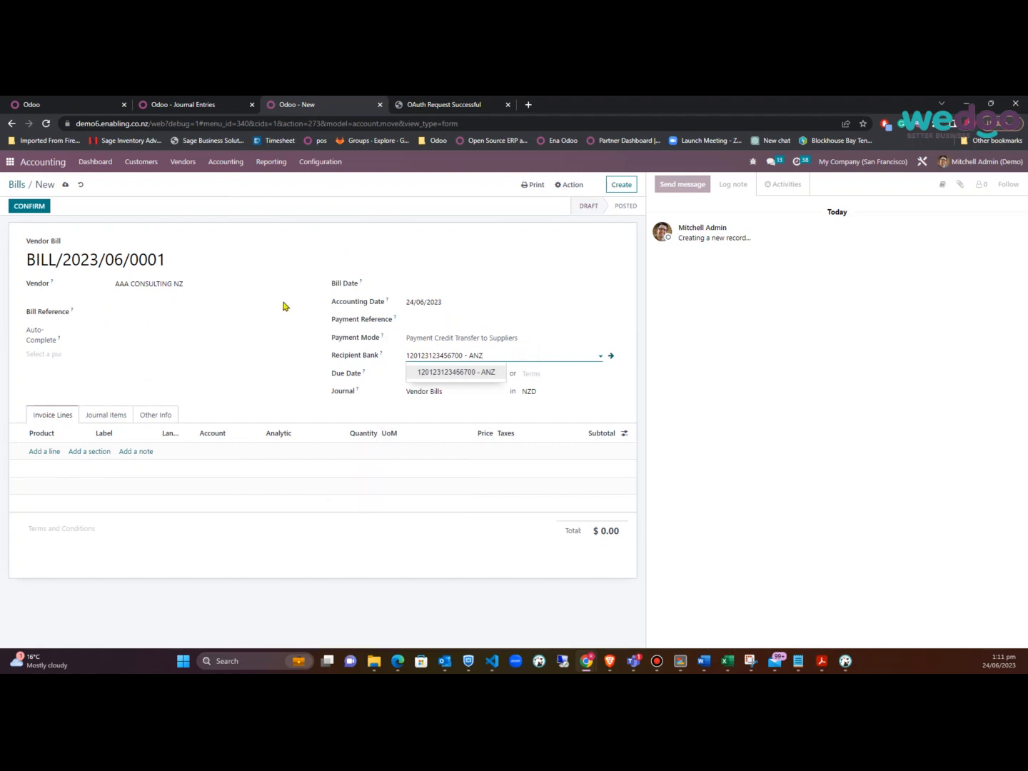
pyautogui.click(431, 284)
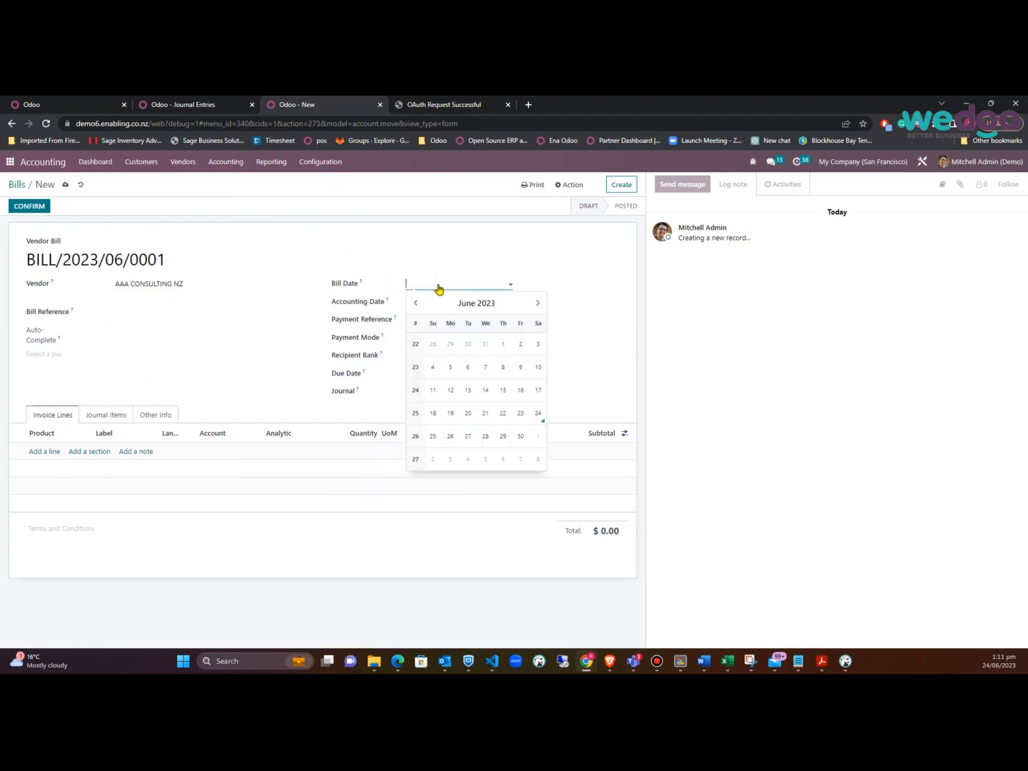
pyautogui.click(524, 419)
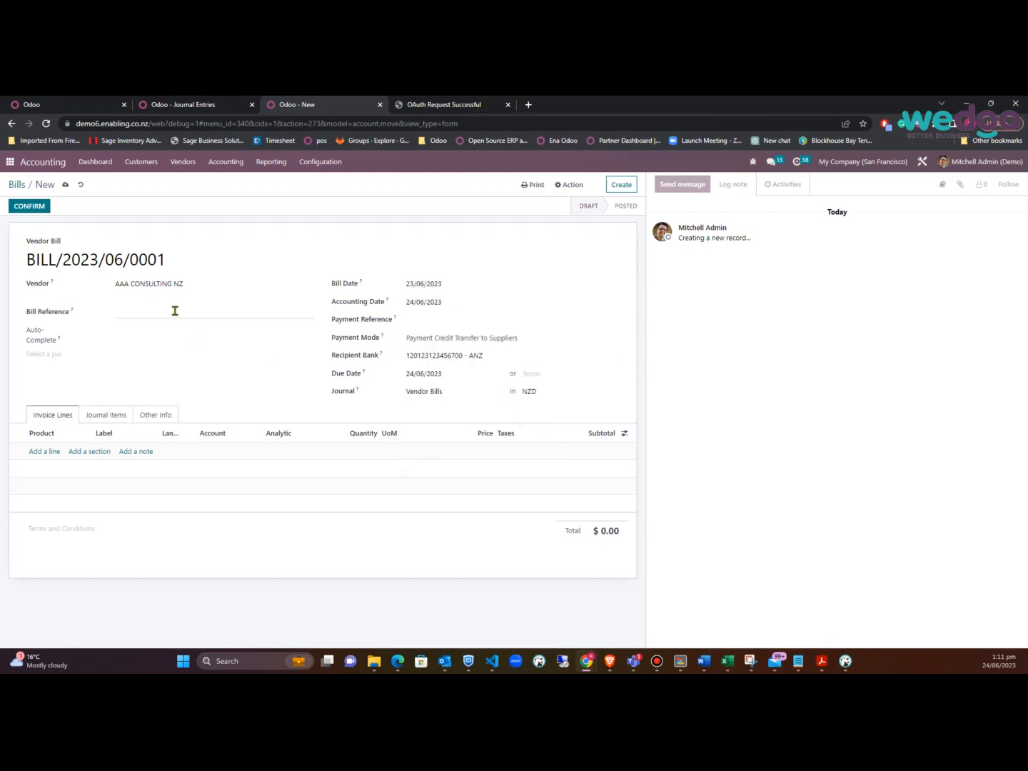
# Add an invoice line labelled 'some expense' priced at 500
pyautogui.click(176, 311)
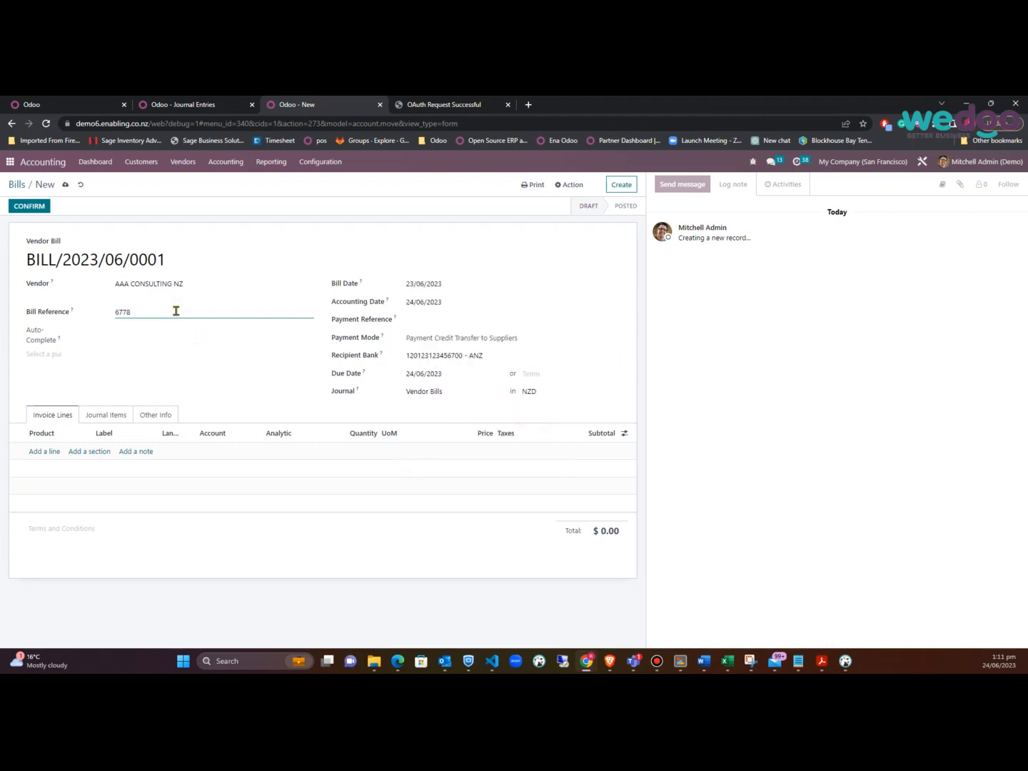
pyautogui.click(44, 451)
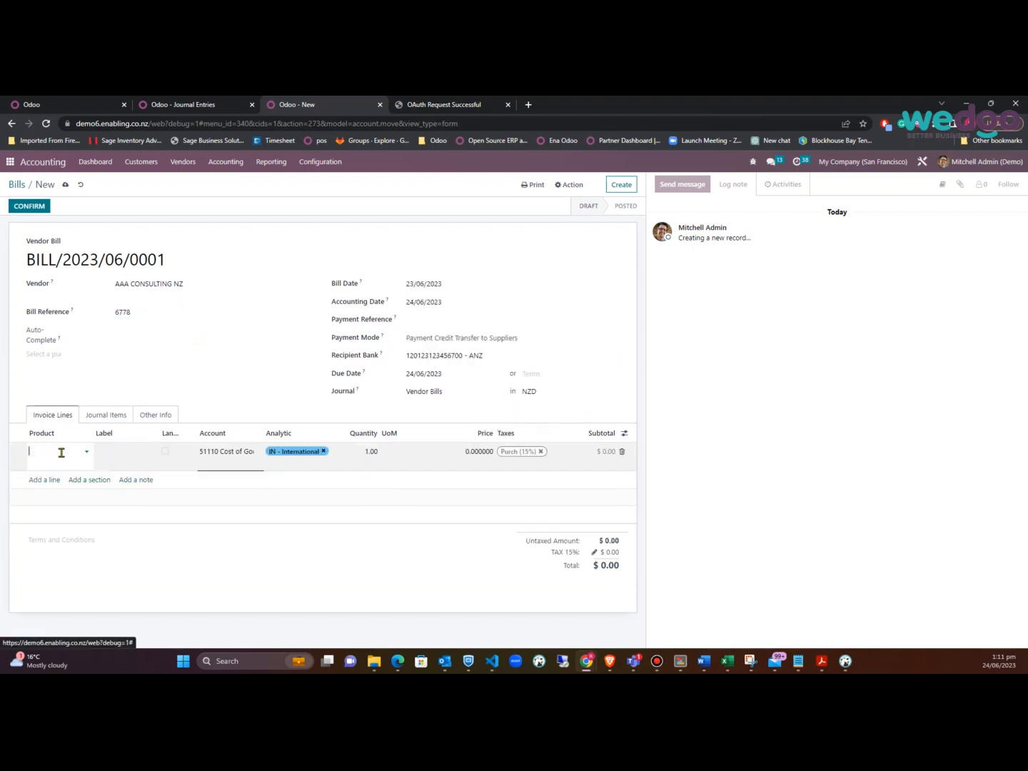
pyautogui.click(131, 455)
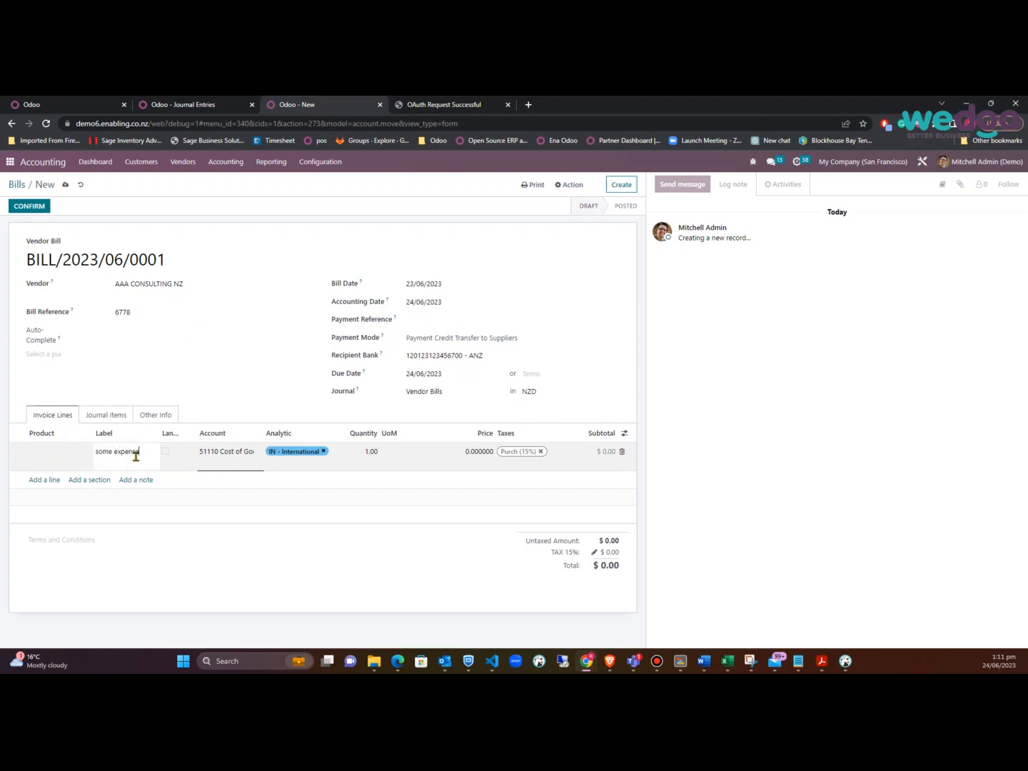
pyautogui.write('some expense')
pyautogui.click(454, 465)
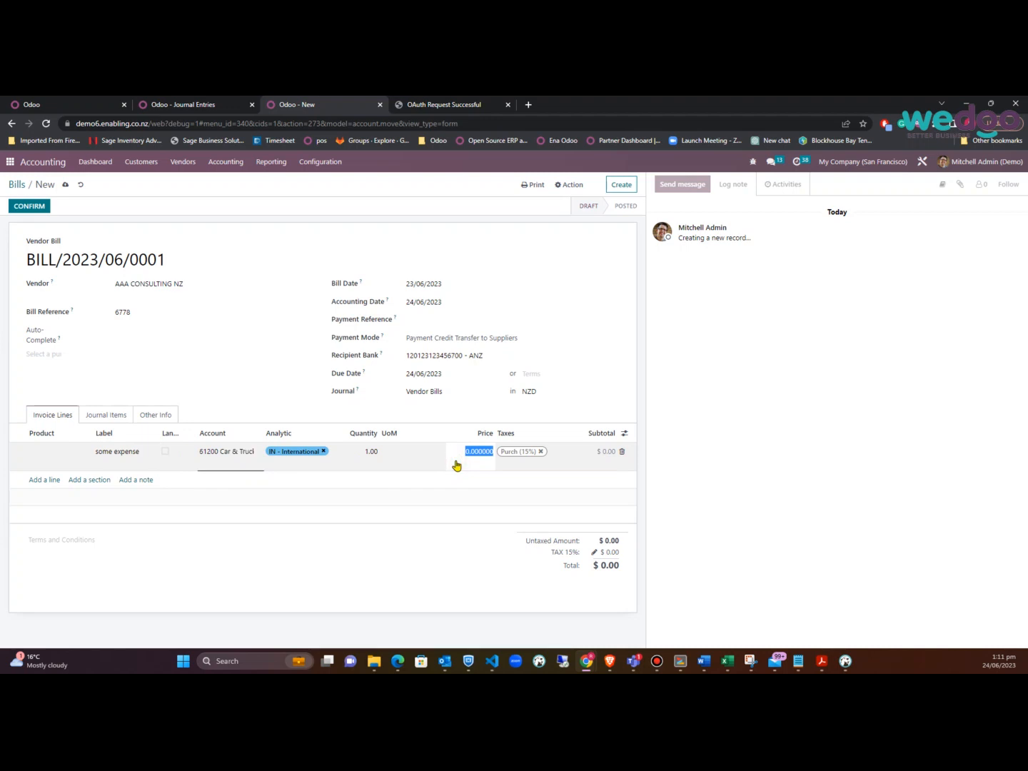
pyautogui.write('500')
pyautogui.press('Tab')
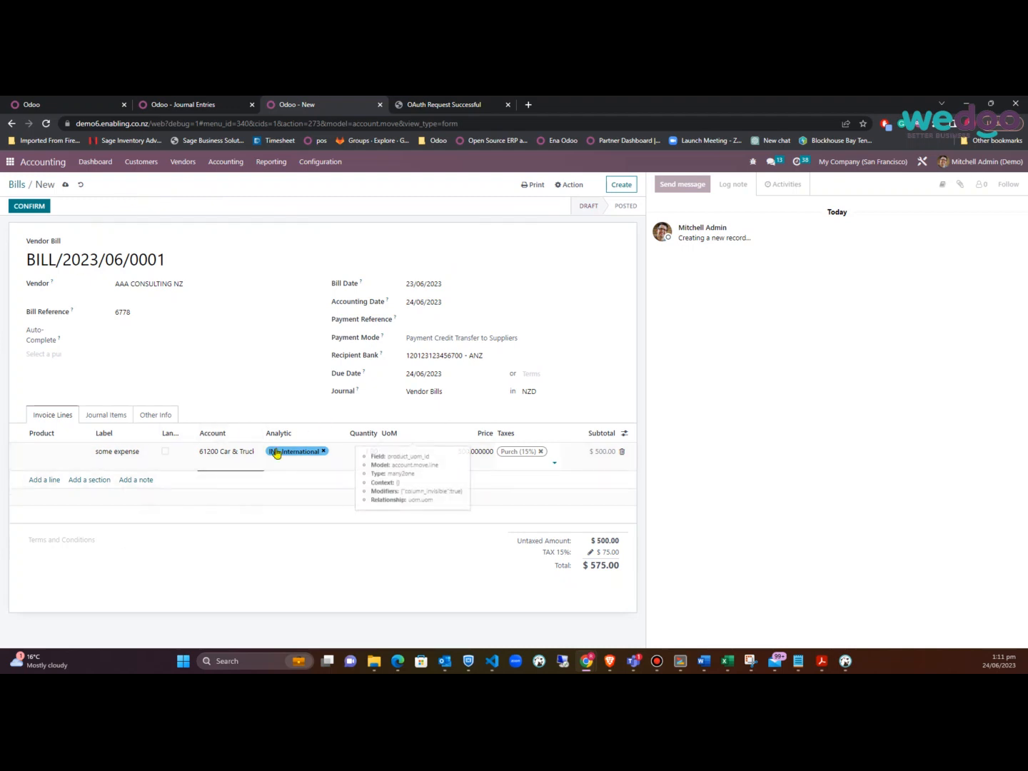
# Save and post the vendor bill, then open the Customers list
pyautogui.click(65, 186)
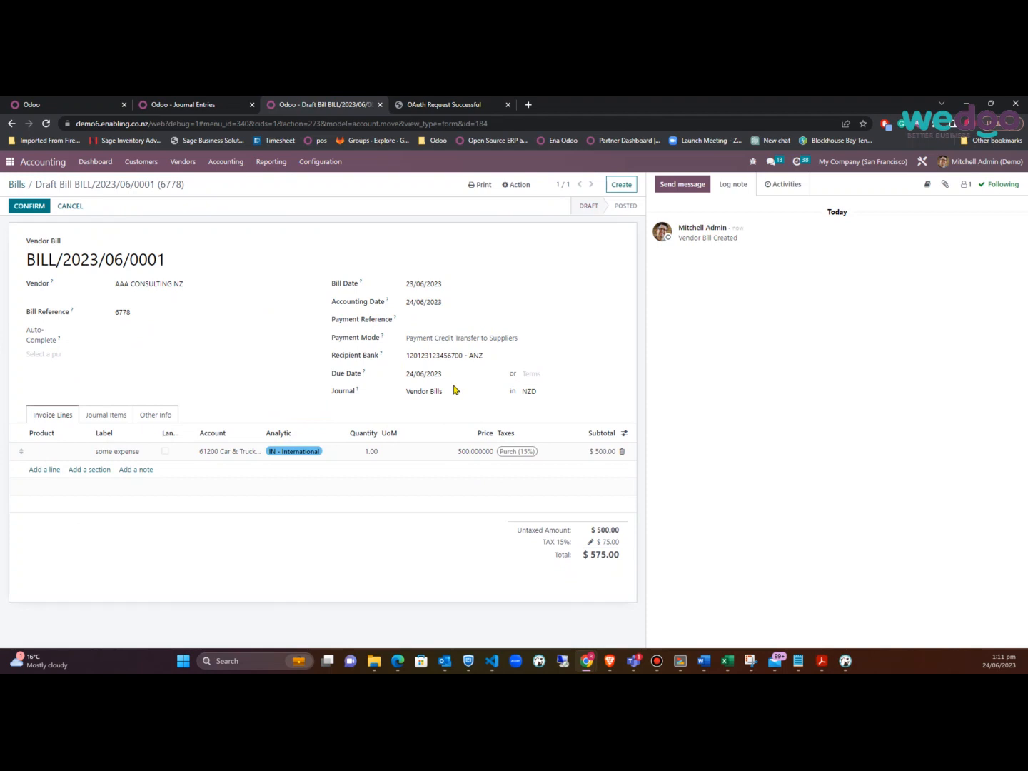
pyautogui.click(29, 206)
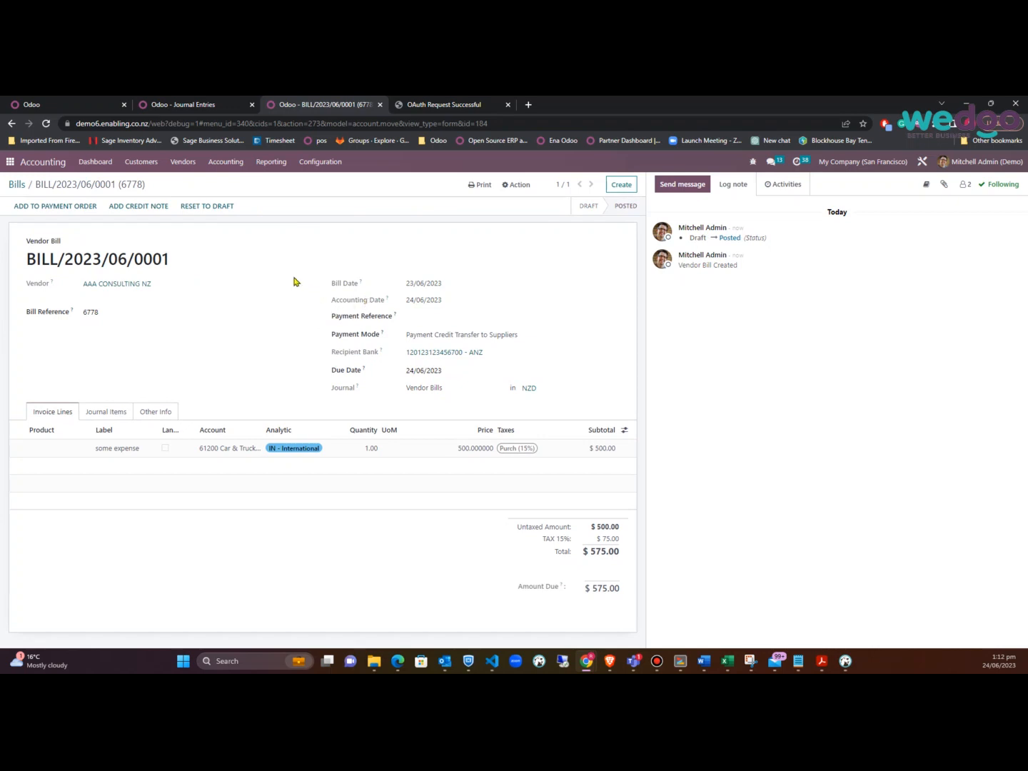
pyautogui.click(142, 162)
pyautogui.click(156, 265)
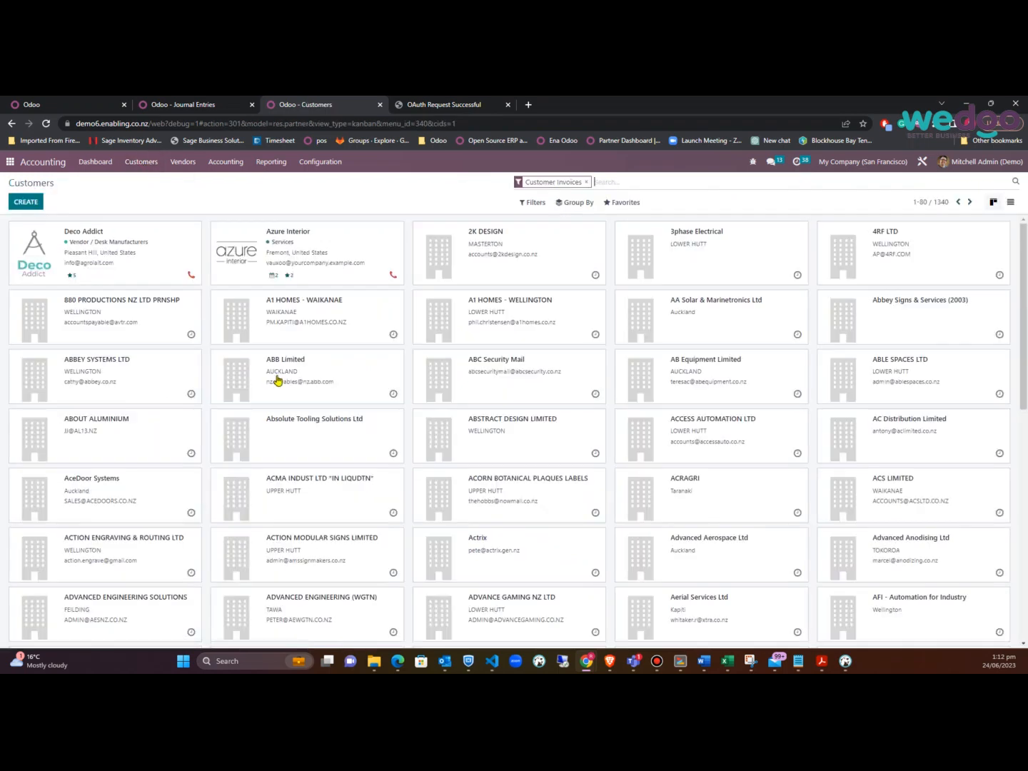
# Check Deco Addict's accounting settings, then view AAA CONSULTING NZ's Sales & Purchase tab
pyautogui.click(100, 235)
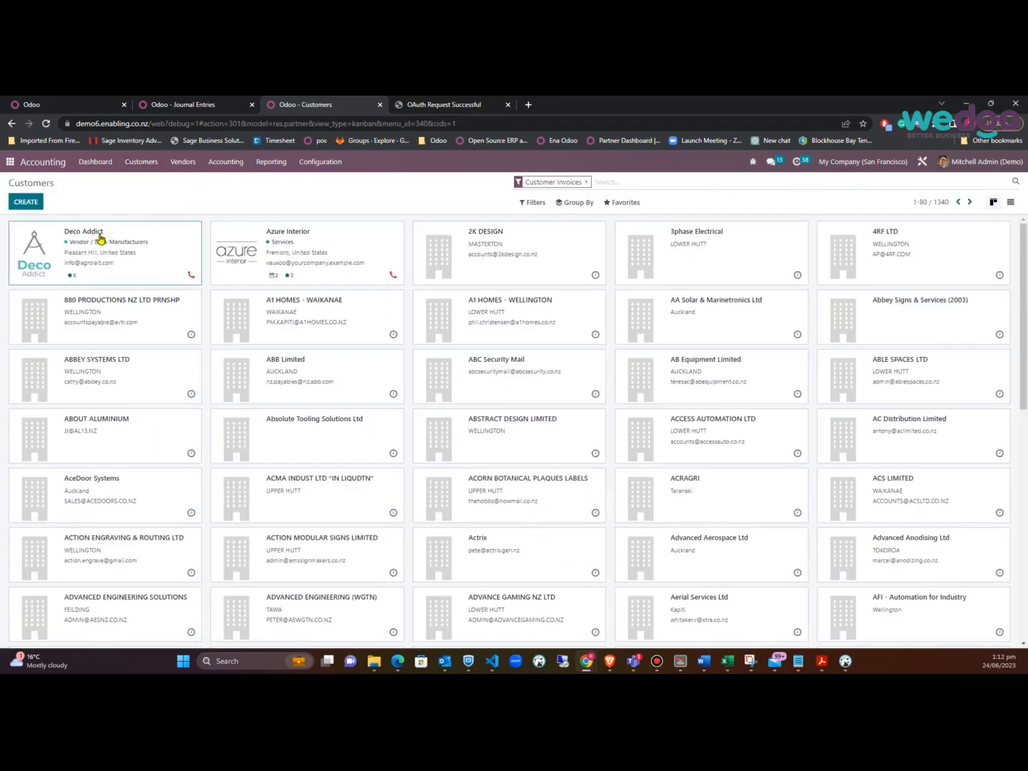
pyautogui.click(203, 404)
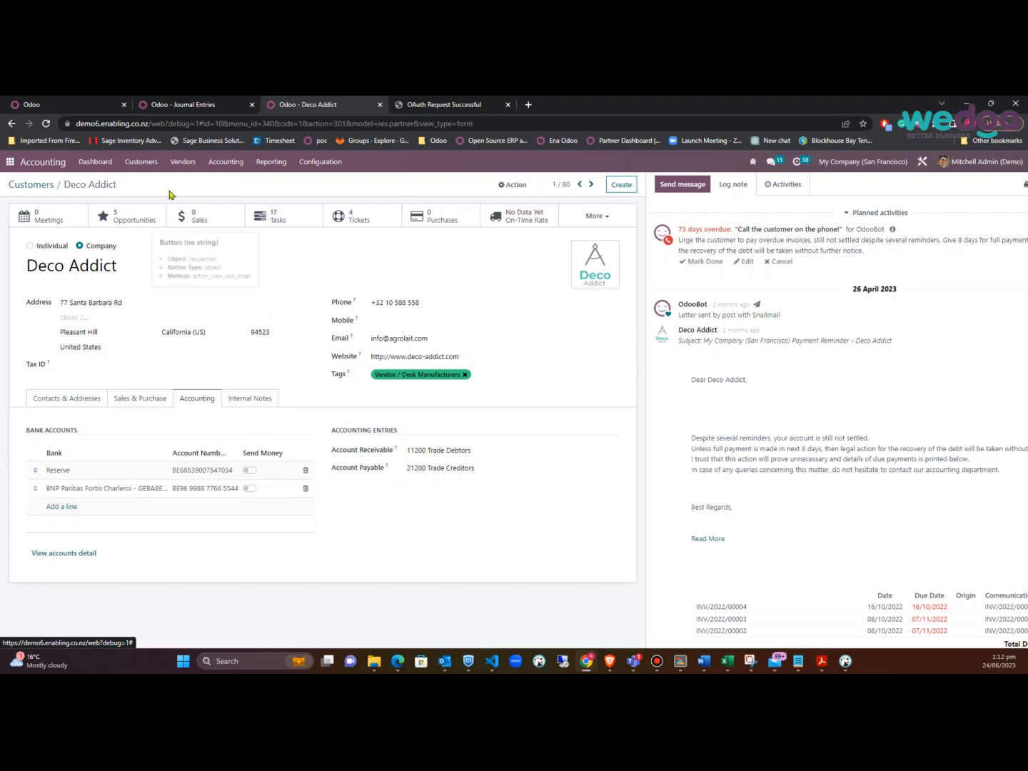
pyautogui.click(187, 164)
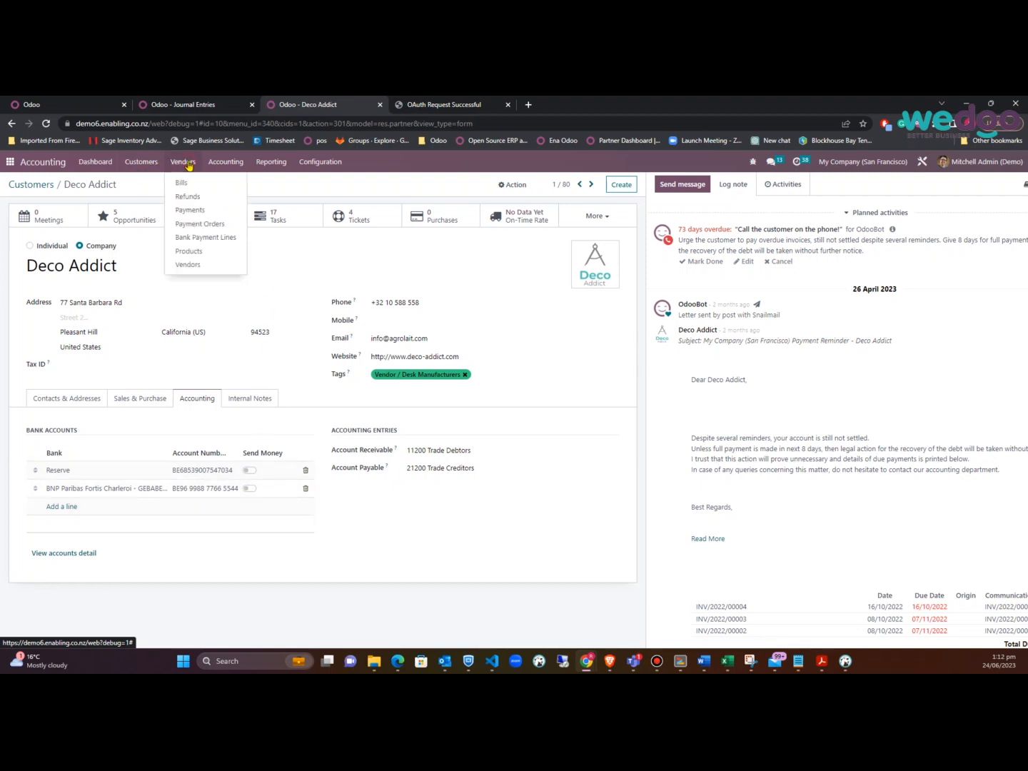
pyautogui.click(205, 266)
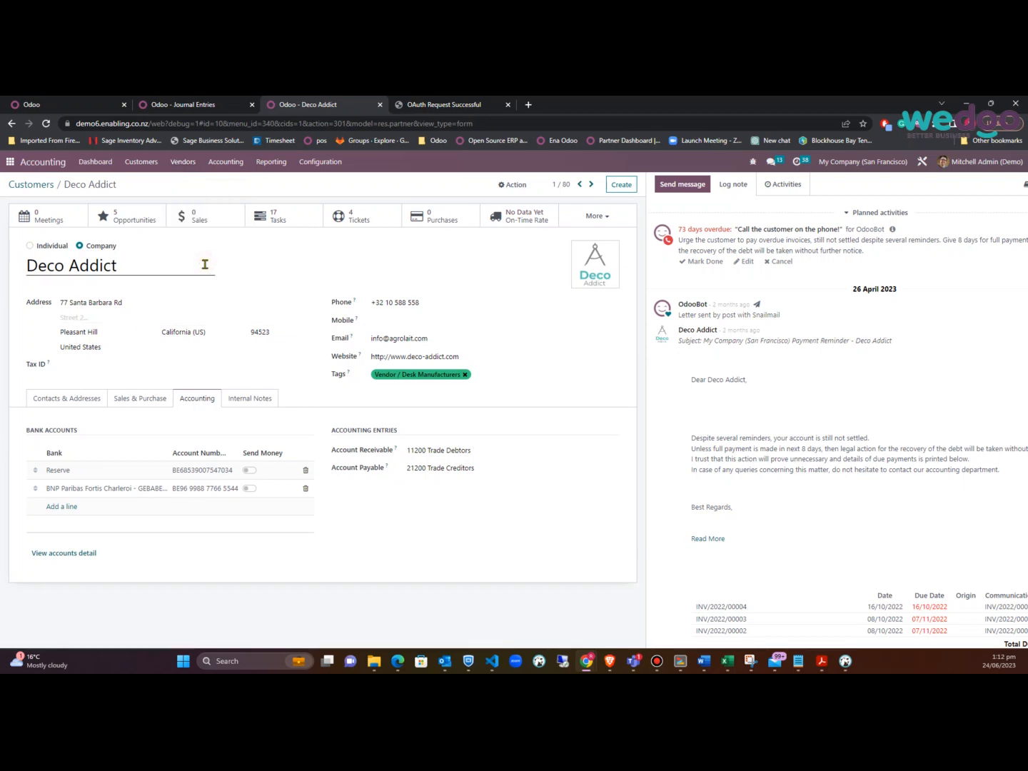
pyautogui.click(123, 280)
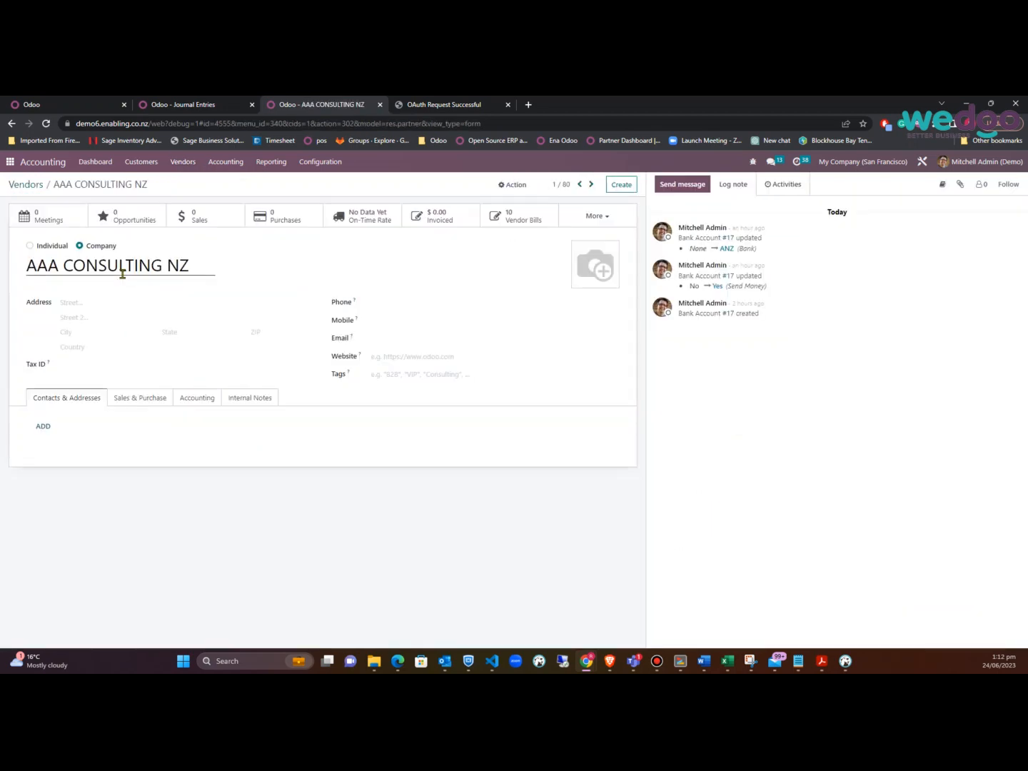
pyautogui.click(143, 399)
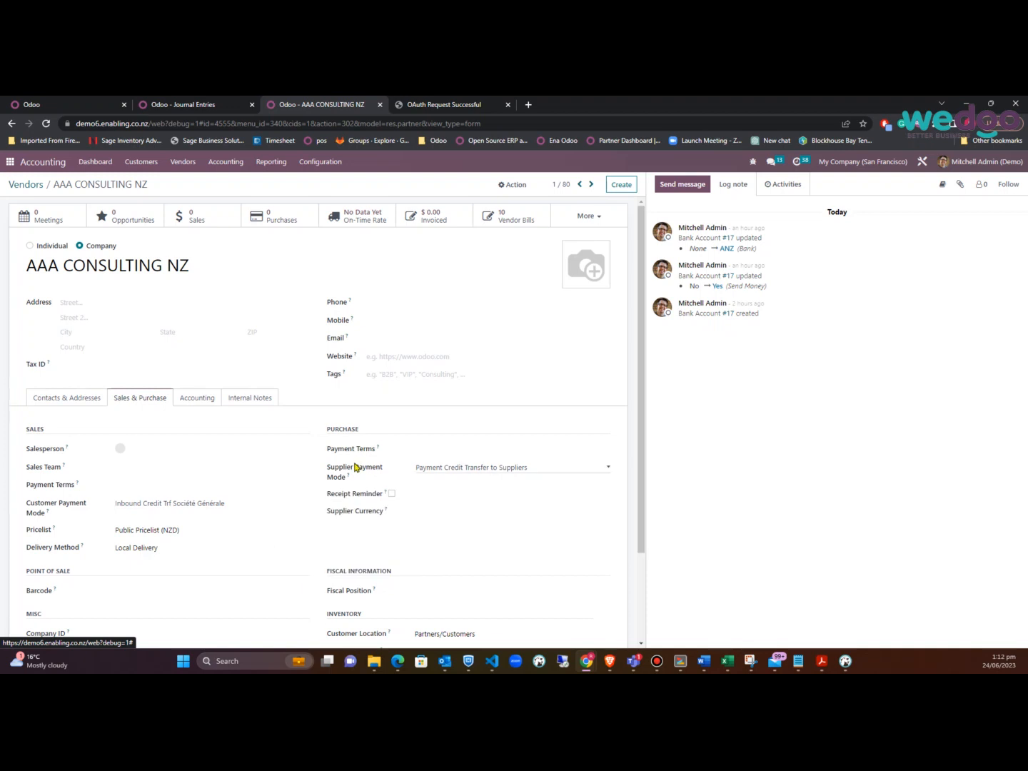
pyautogui.click(323, 163)
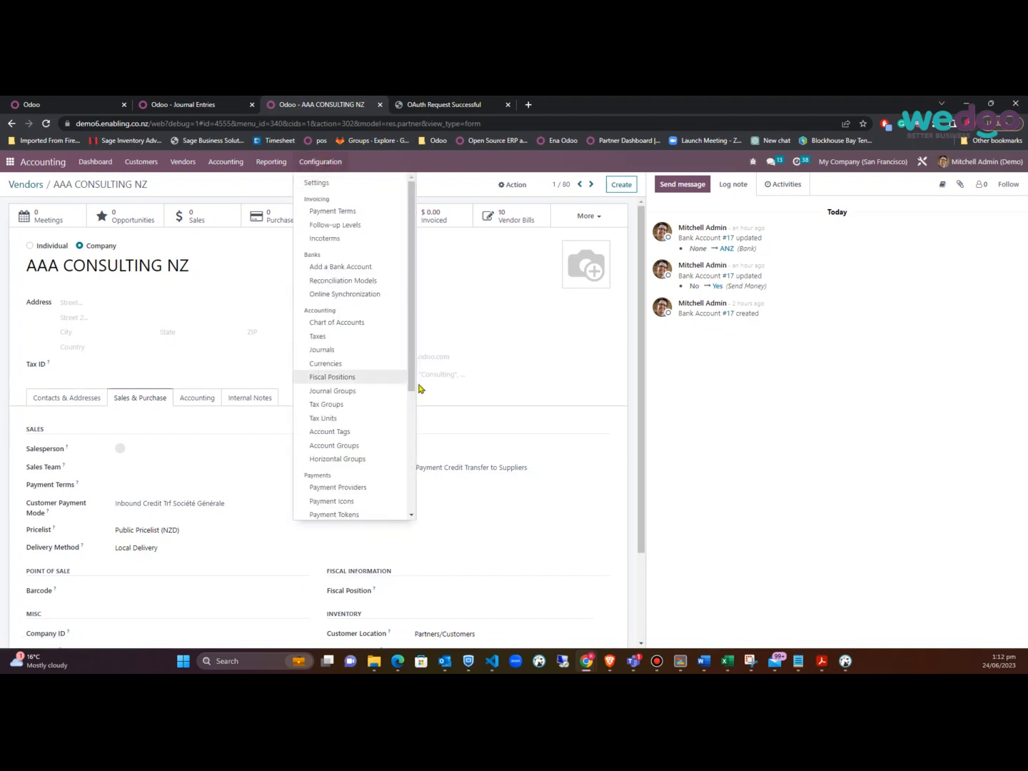
# Inspect the EFT outbound payment method, leaving its payment type as Outbound
pyautogui.moveTo(412, 388); pyautogui.dragTo(411, 499)
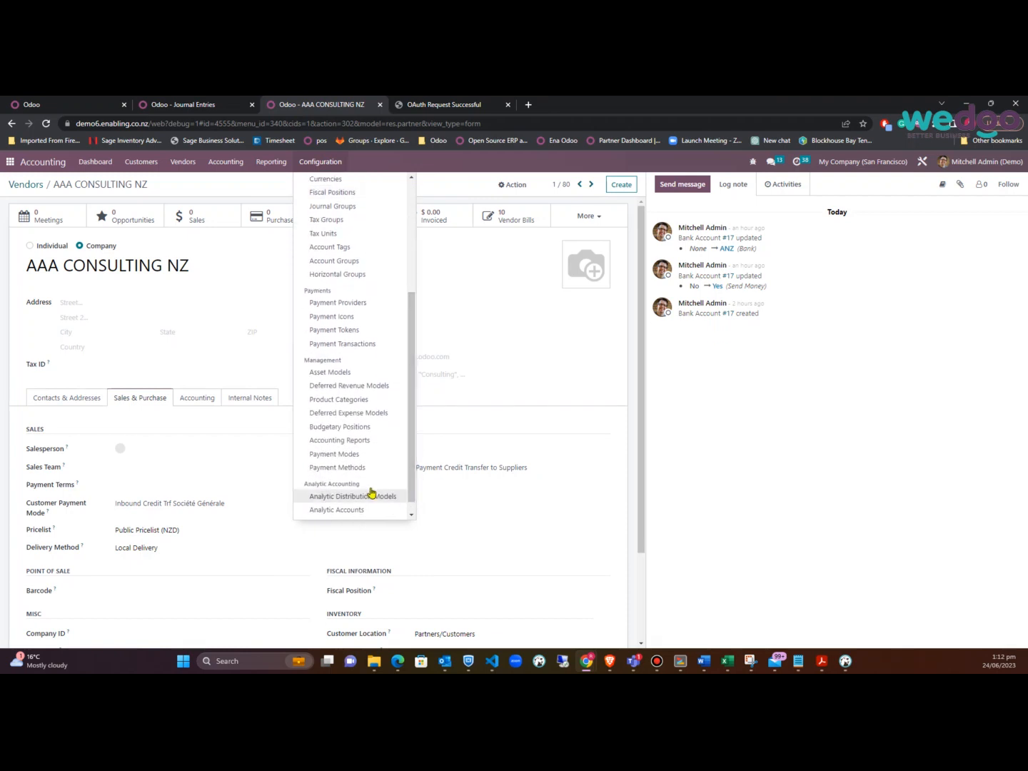
pyautogui.click(333, 469)
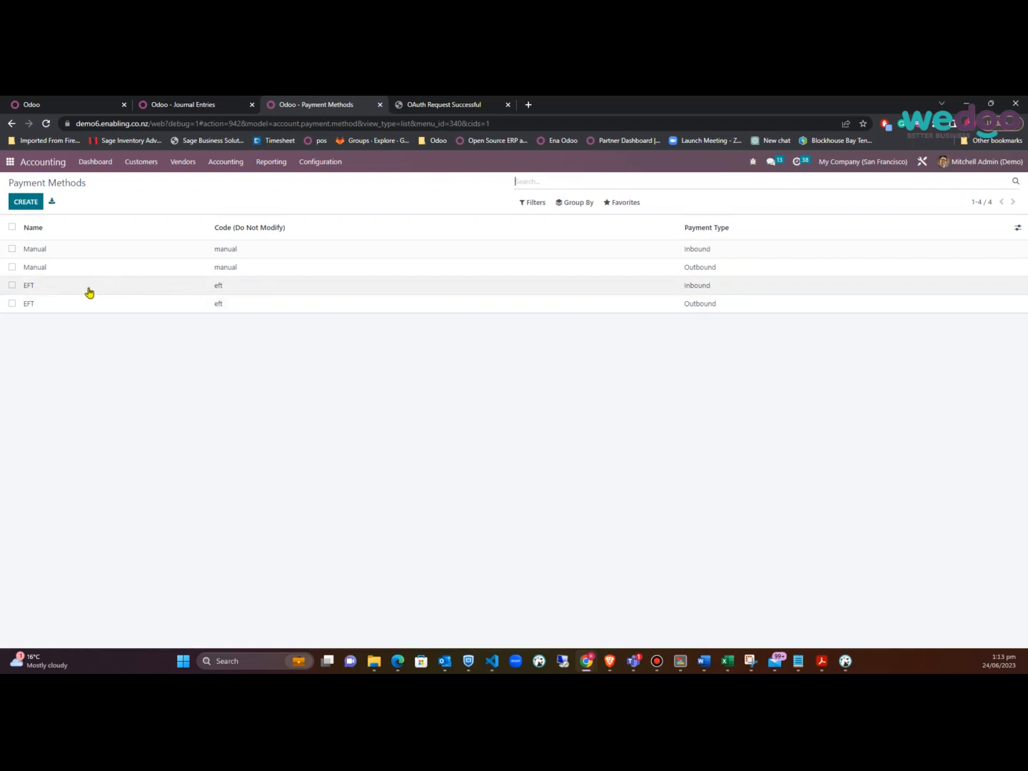
pyautogui.click(61, 311)
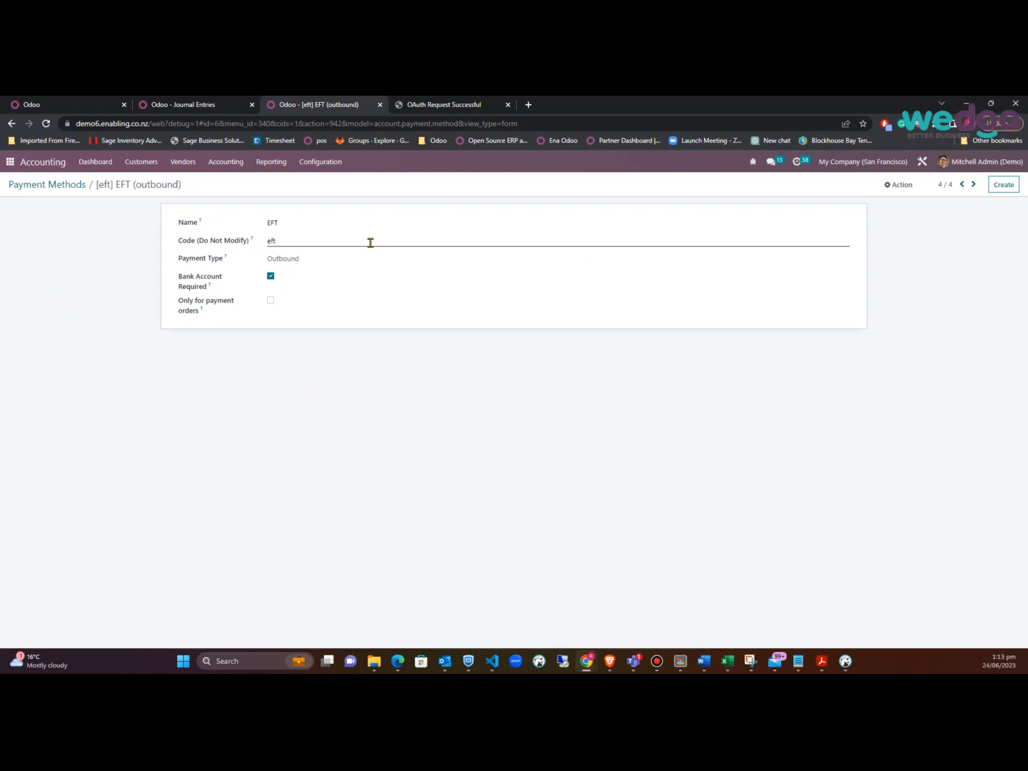
pyautogui.click(351, 262)
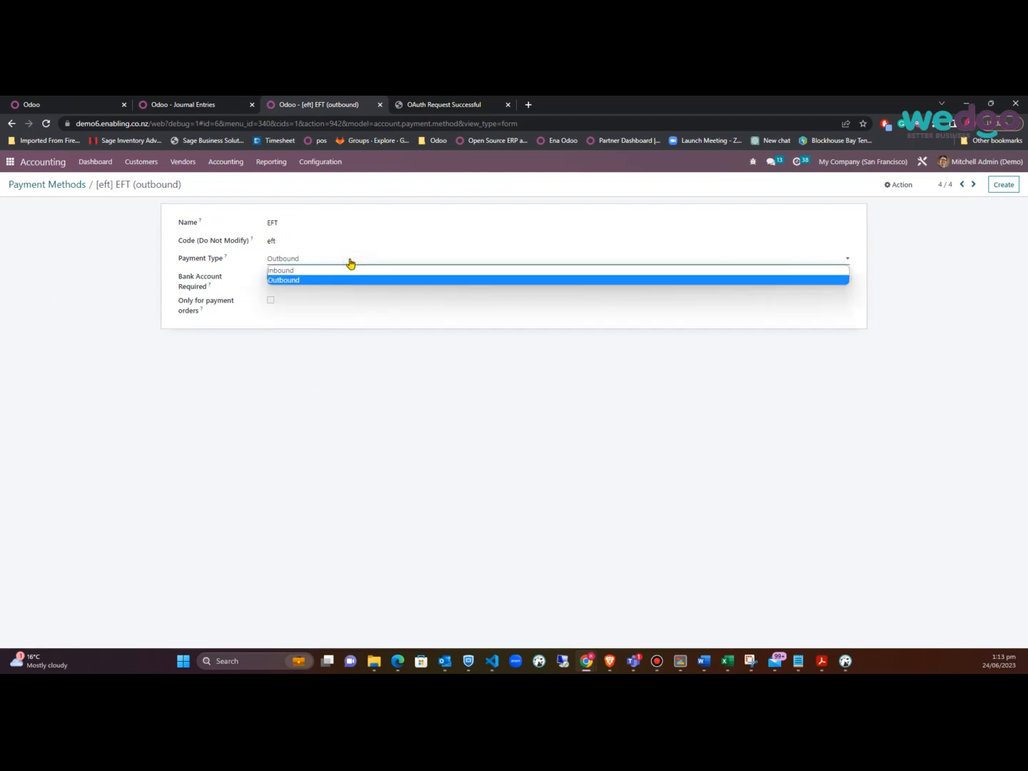
pyautogui.click(350, 261)
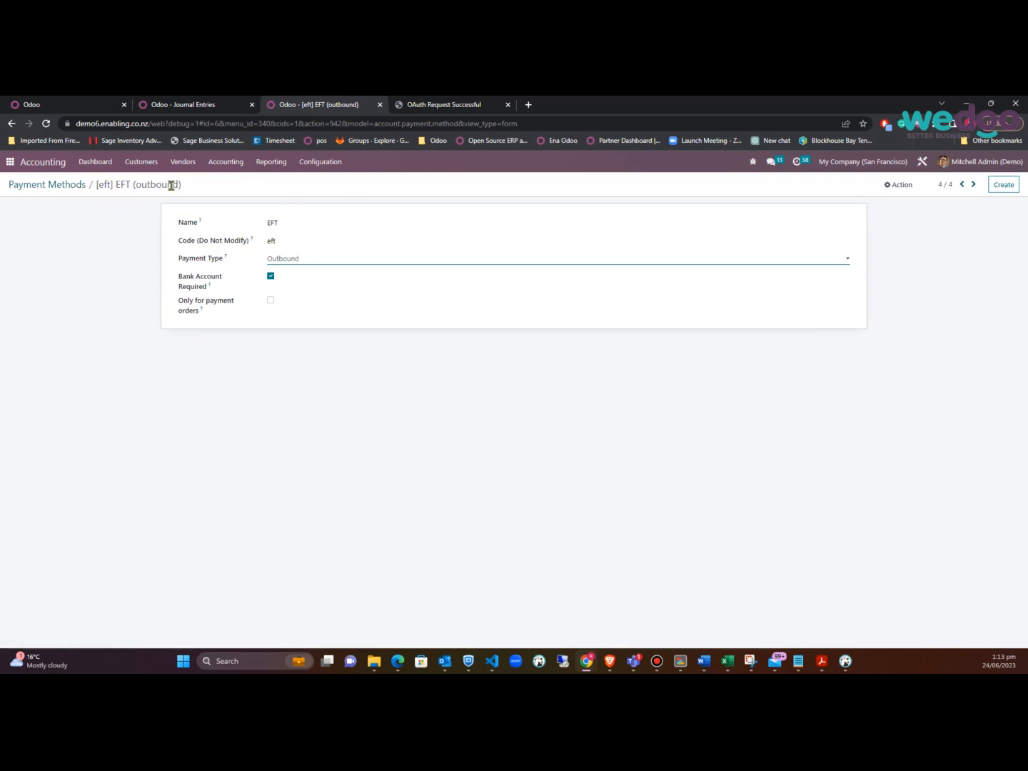
# Go to the Payment Modes list under Configuration
pyautogui.click(322, 163)
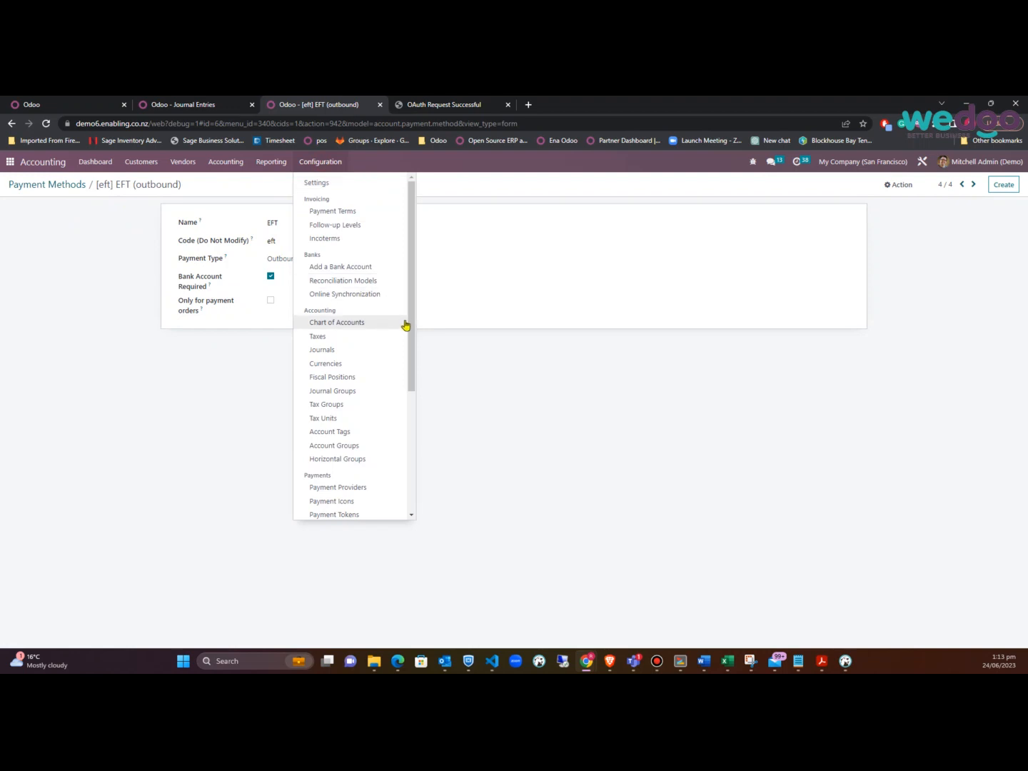
pyautogui.moveTo(410, 323); pyautogui.dragTo(411, 452)
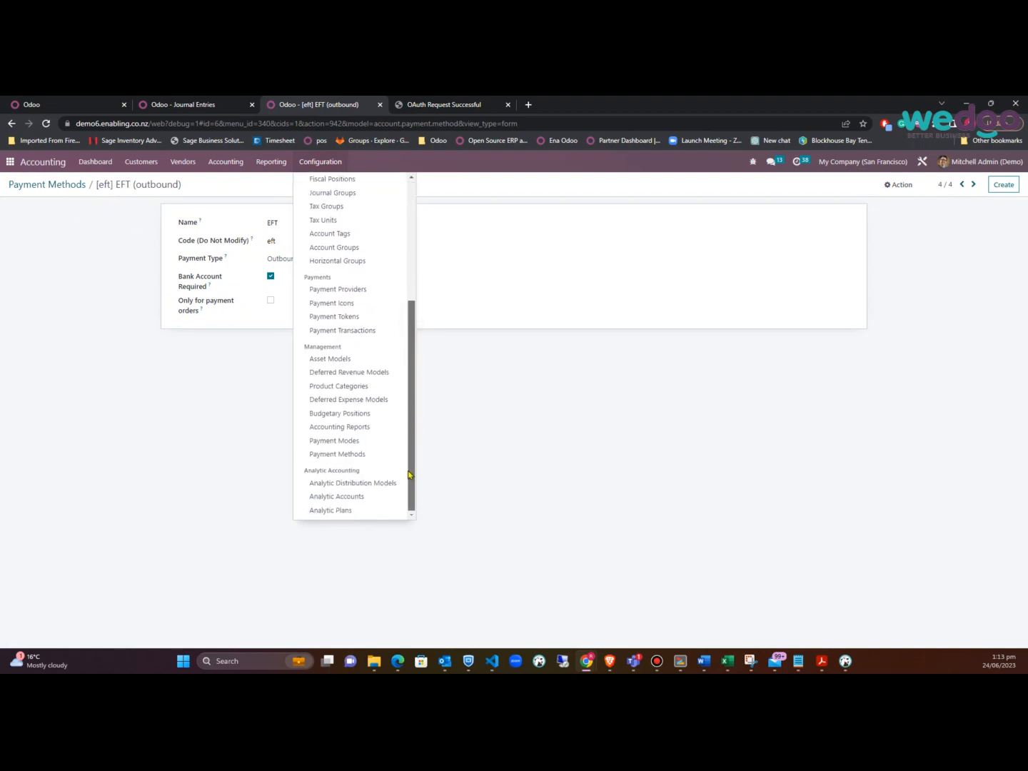
pyautogui.click(351, 443)
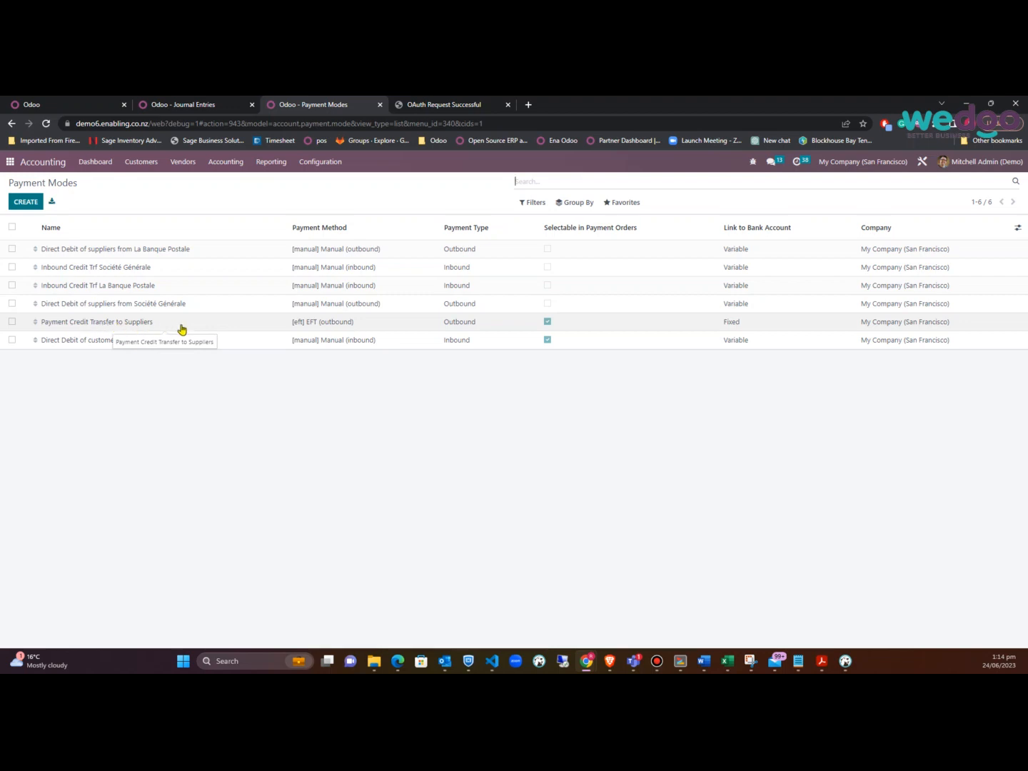
# Create a new payment mode record
pyautogui.click(26, 202)
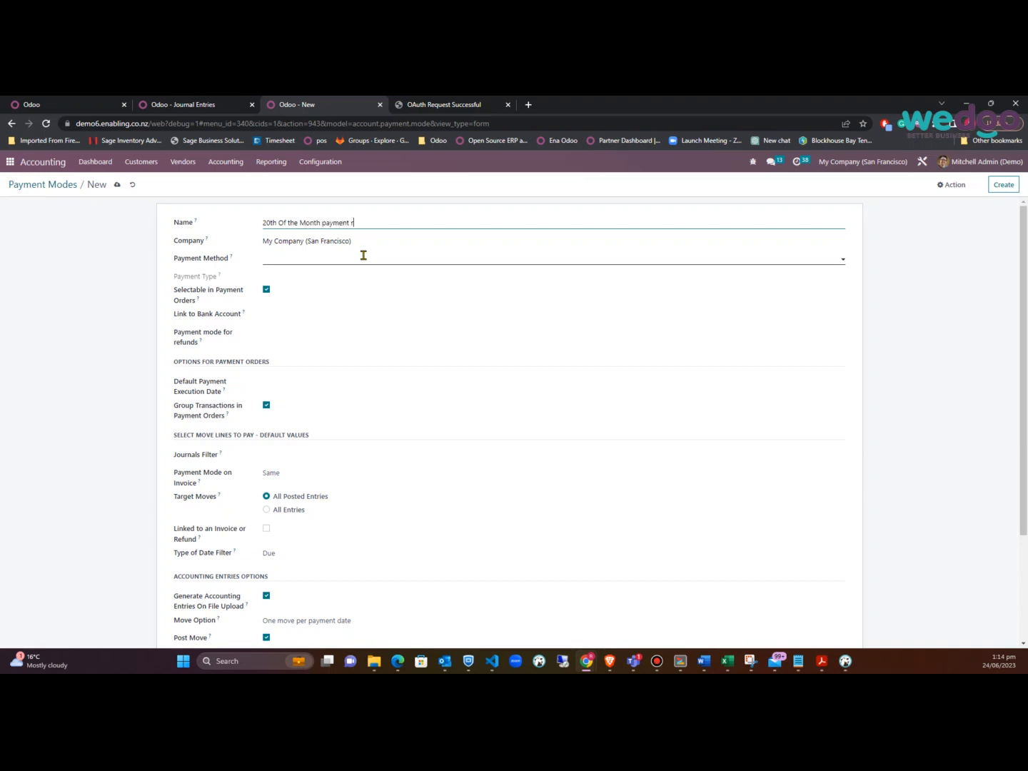
# Set the payment method to [eft] EFT (outbound) with a fixed Westpac Bank 00 journal
pyautogui.hotkey('shift', 'Tab')
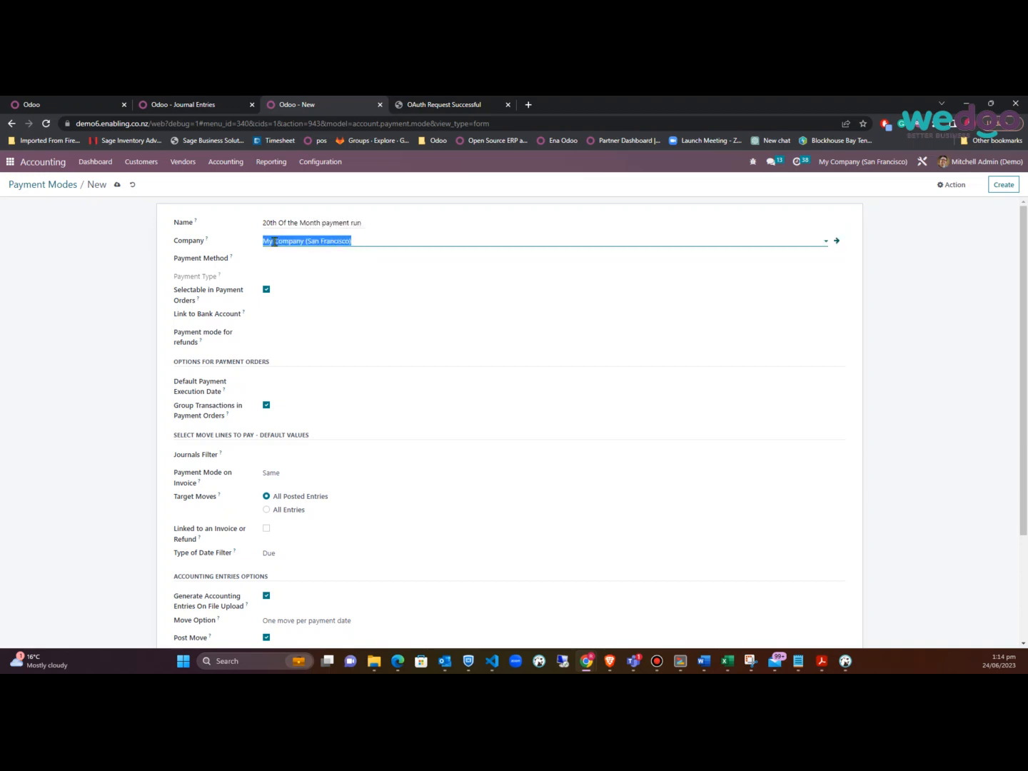
pyautogui.click(314, 259)
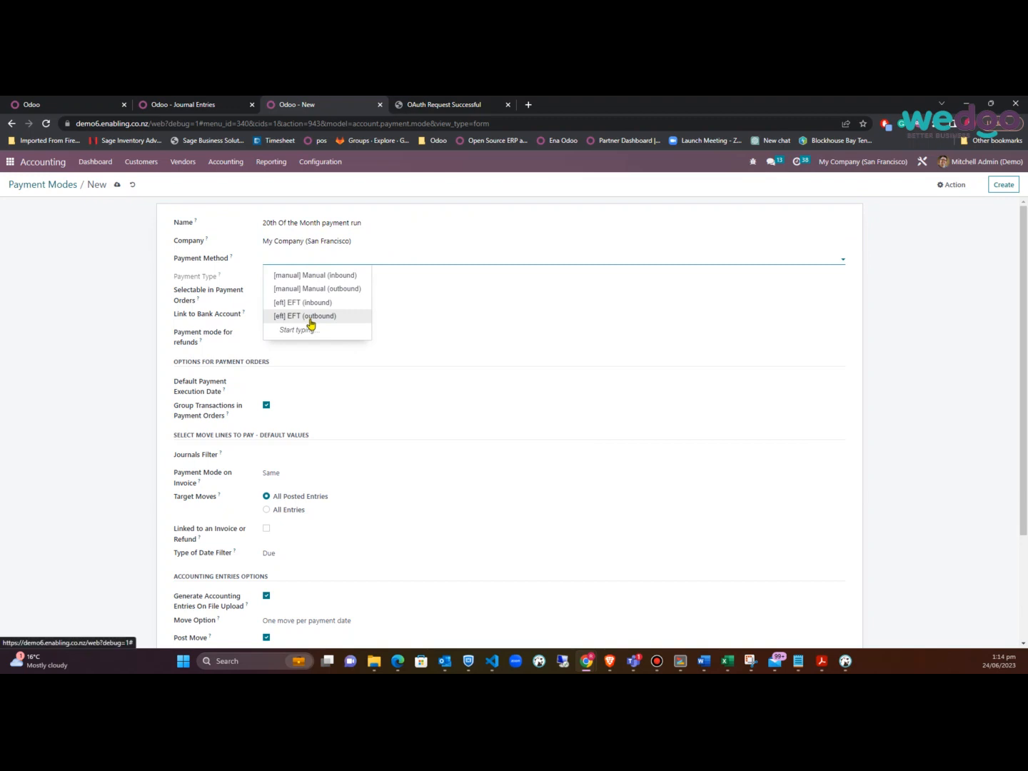
pyautogui.click(310, 318)
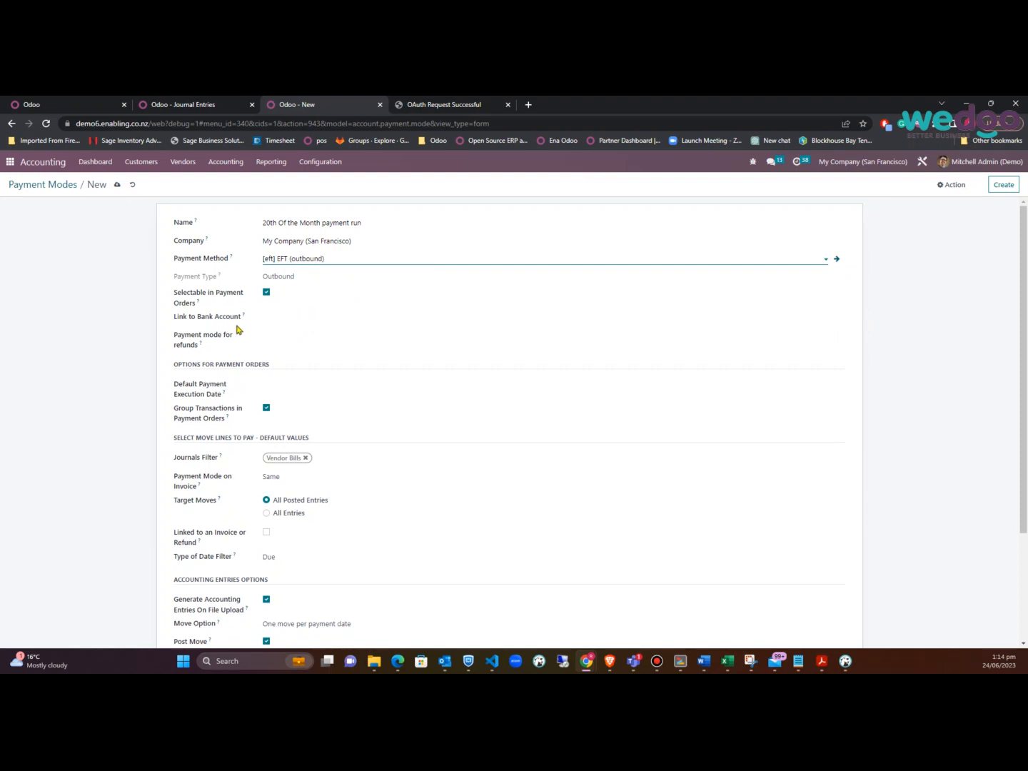
pyautogui.click(312, 318)
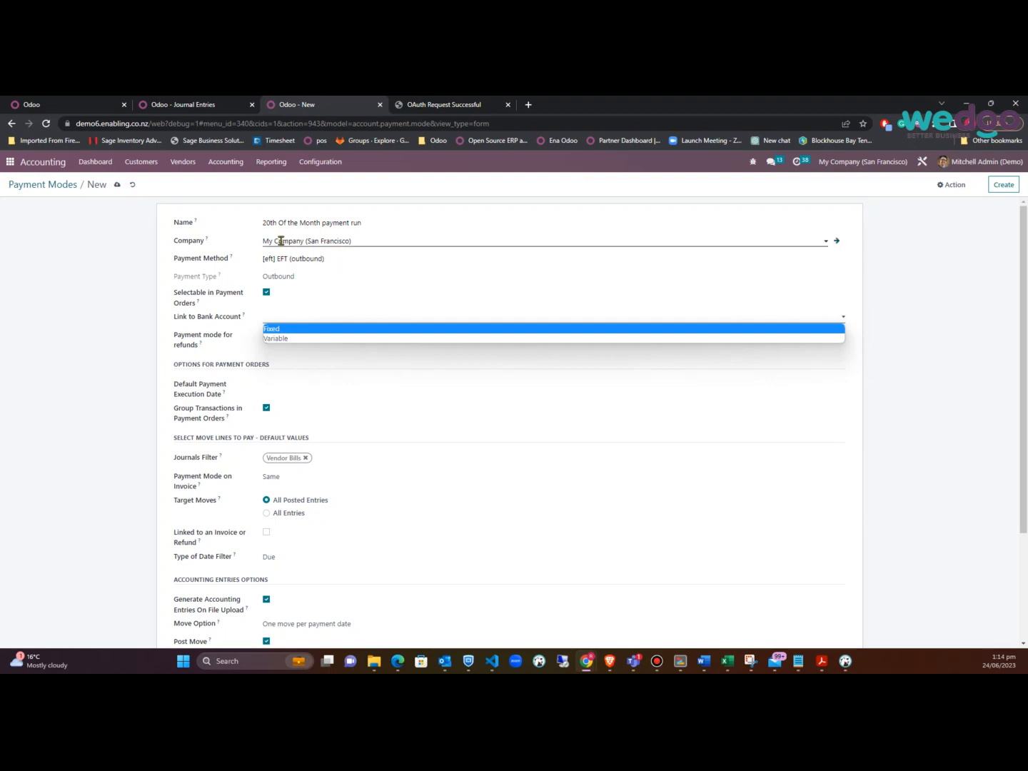
pyautogui.click(297, 329)
pyautogui.click(300, 333)
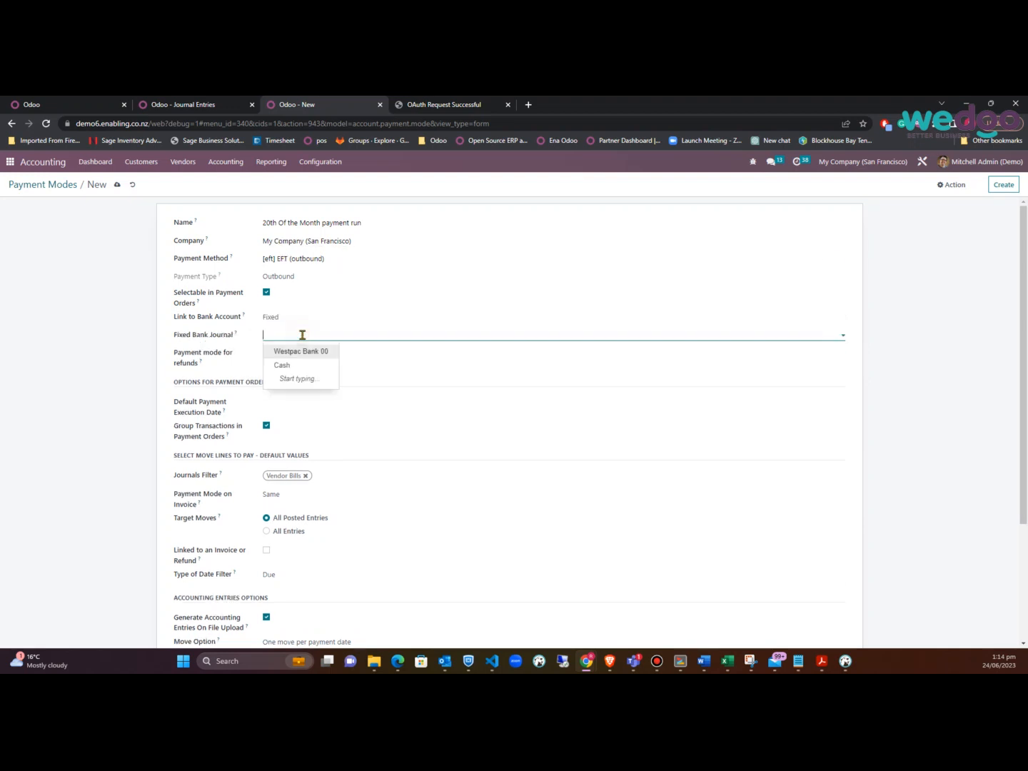
pyautogui.click(300, 352)
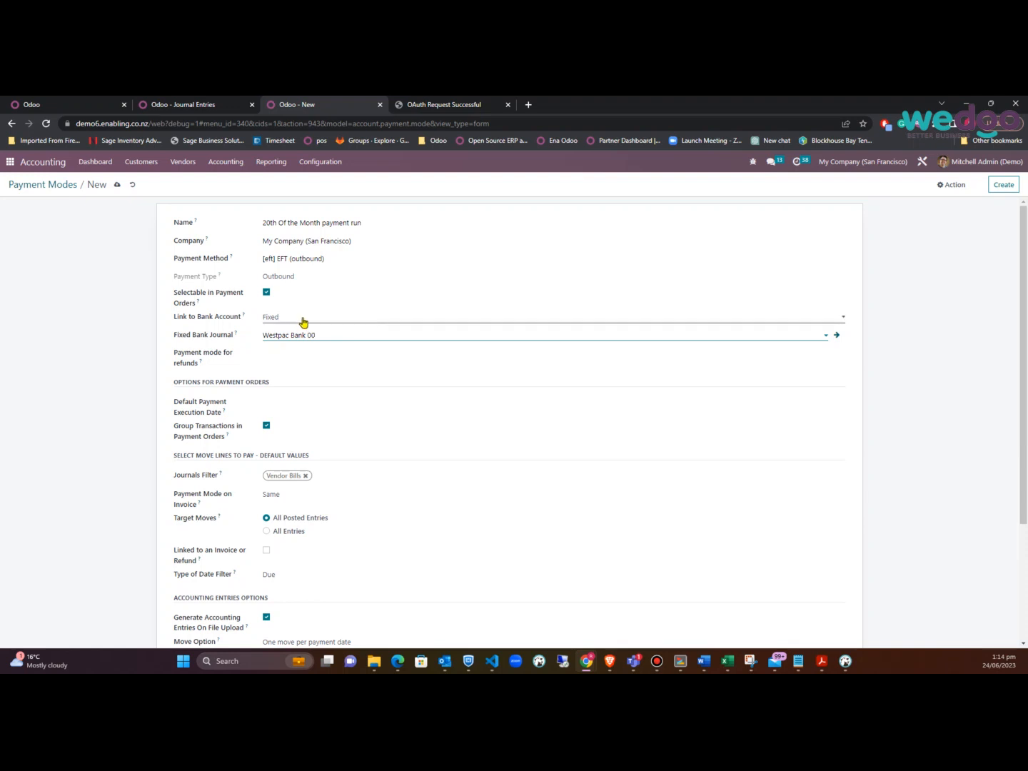
pyautogui.click(301, 324)
# Keep the bank account link Fixed and leave the refund payment mode empty
pyautogui.click(296, 340)
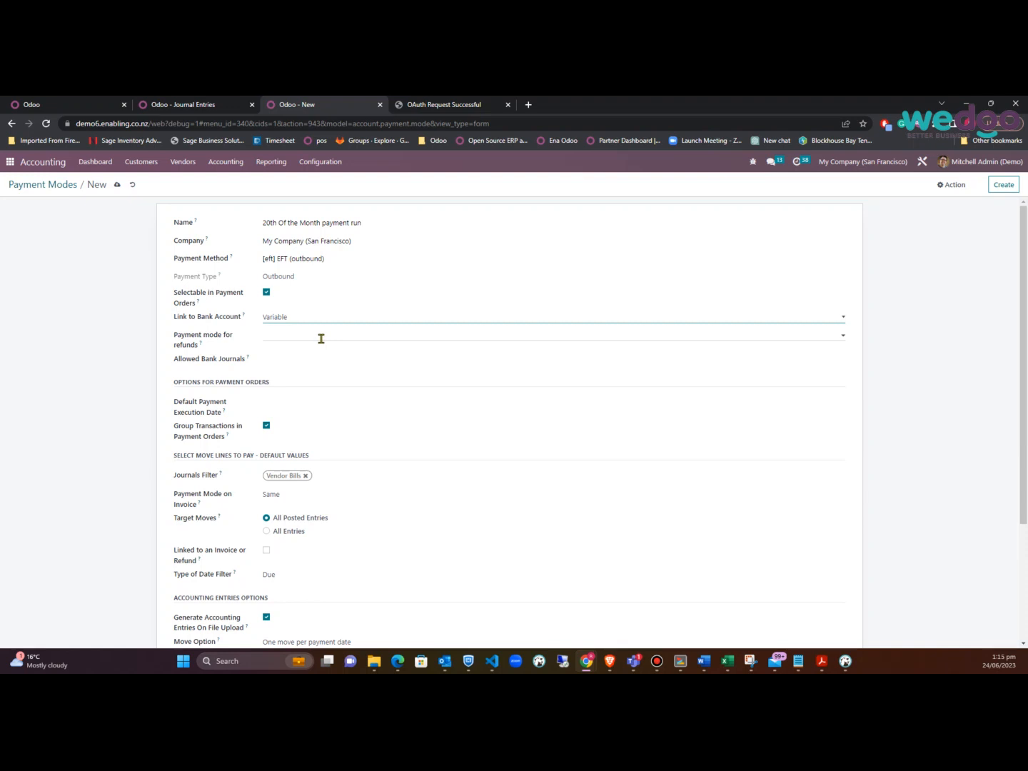
pyautogui.click(336, 323)
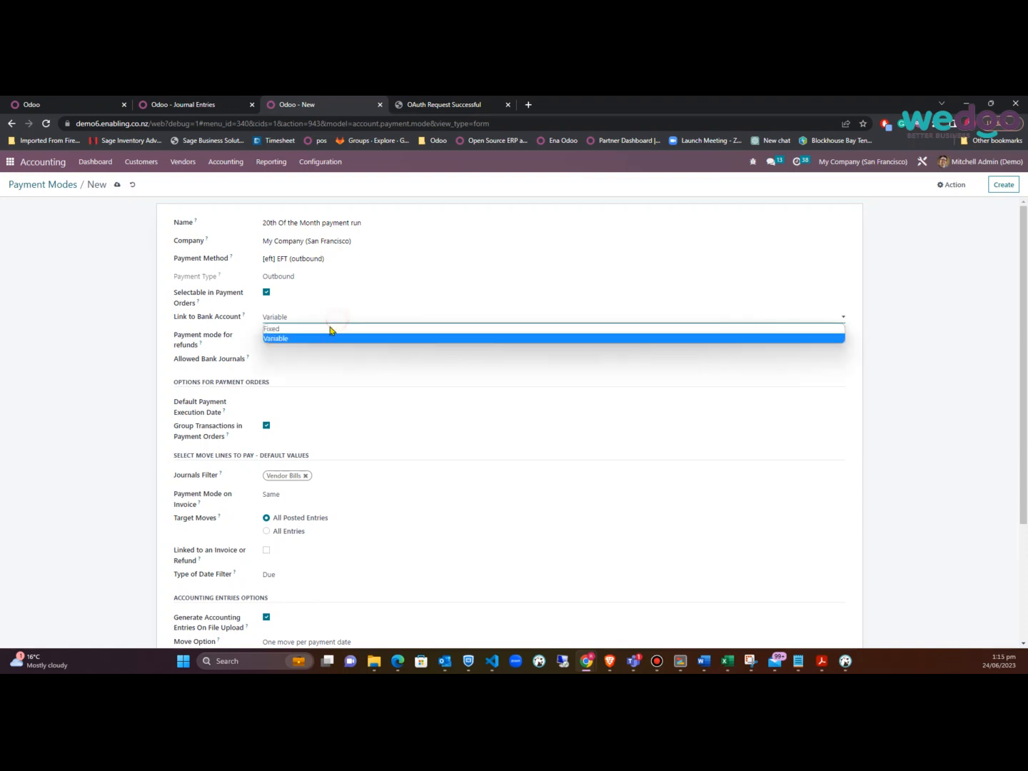
pyautogui.click(314, 331)
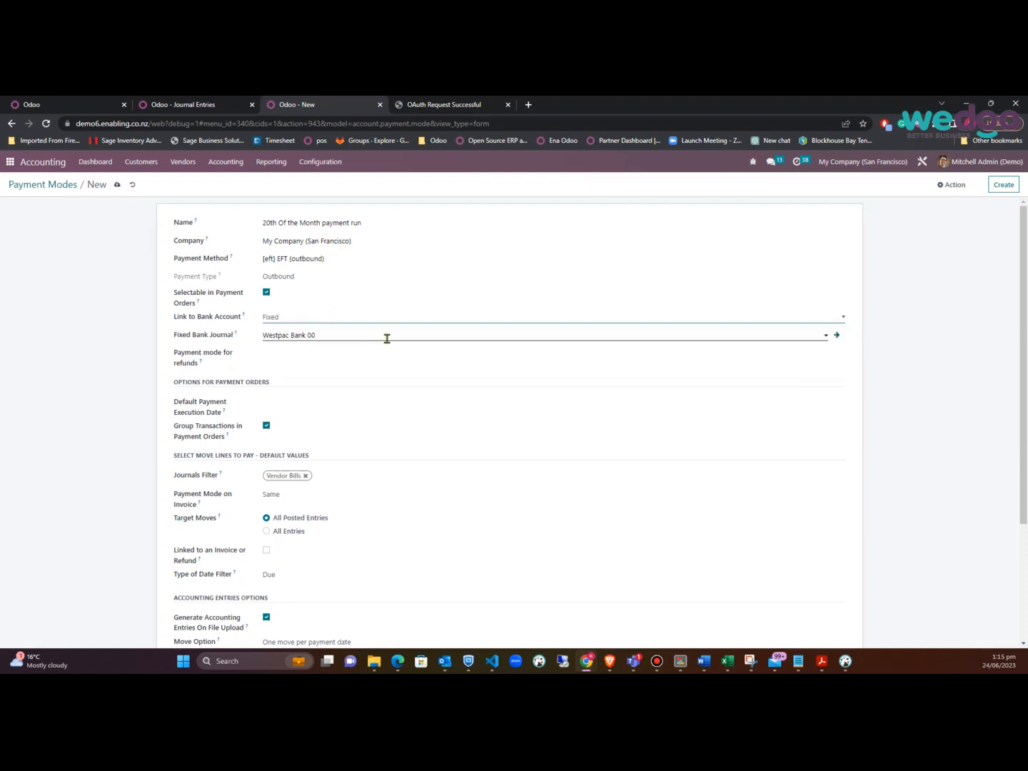
pyautogui.click(338, 356)
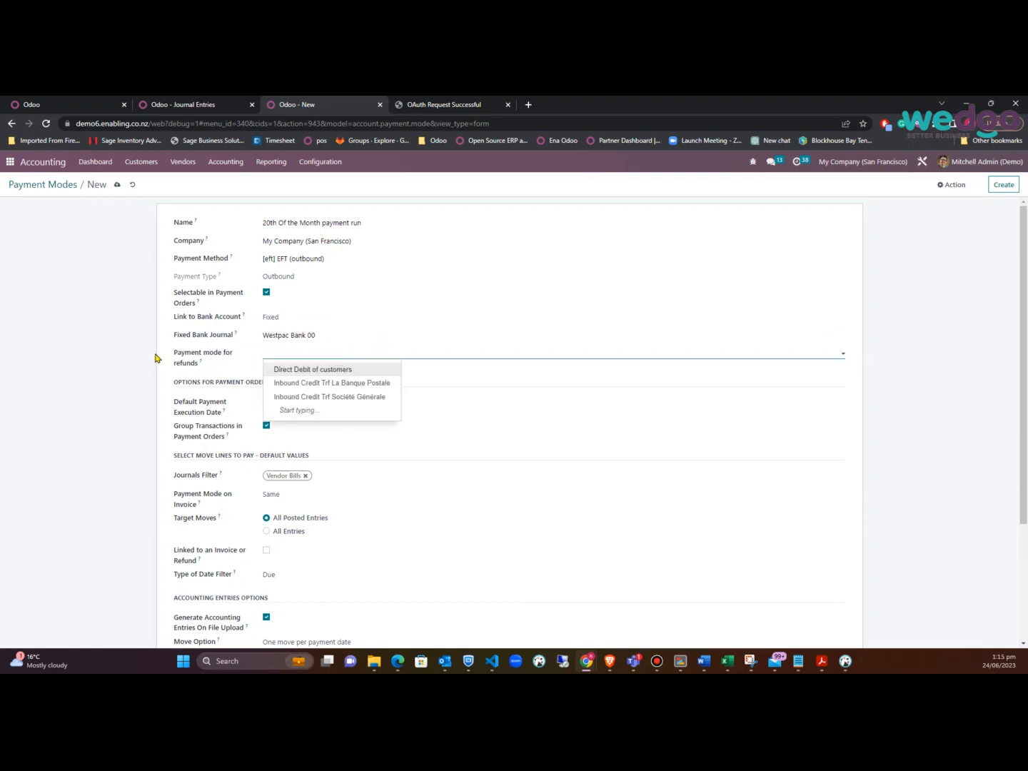
pyautogui.click(131, 361)
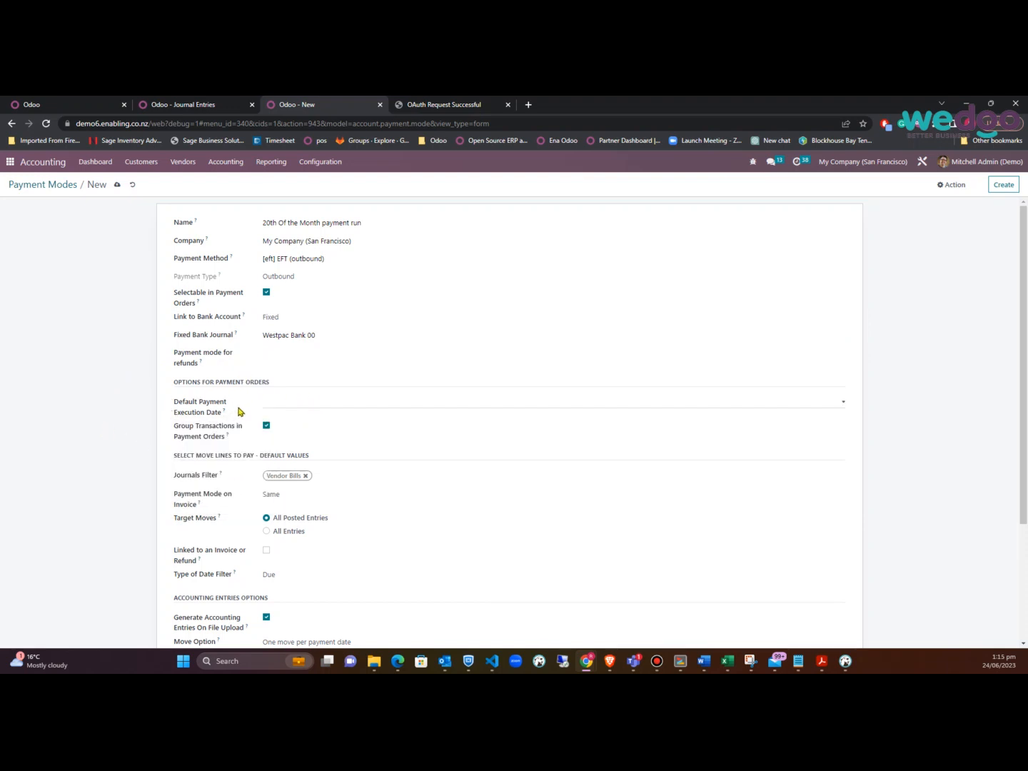
# Set the Default Payment Execution Date to Fixed Date
pyautogui.click(361, 408)
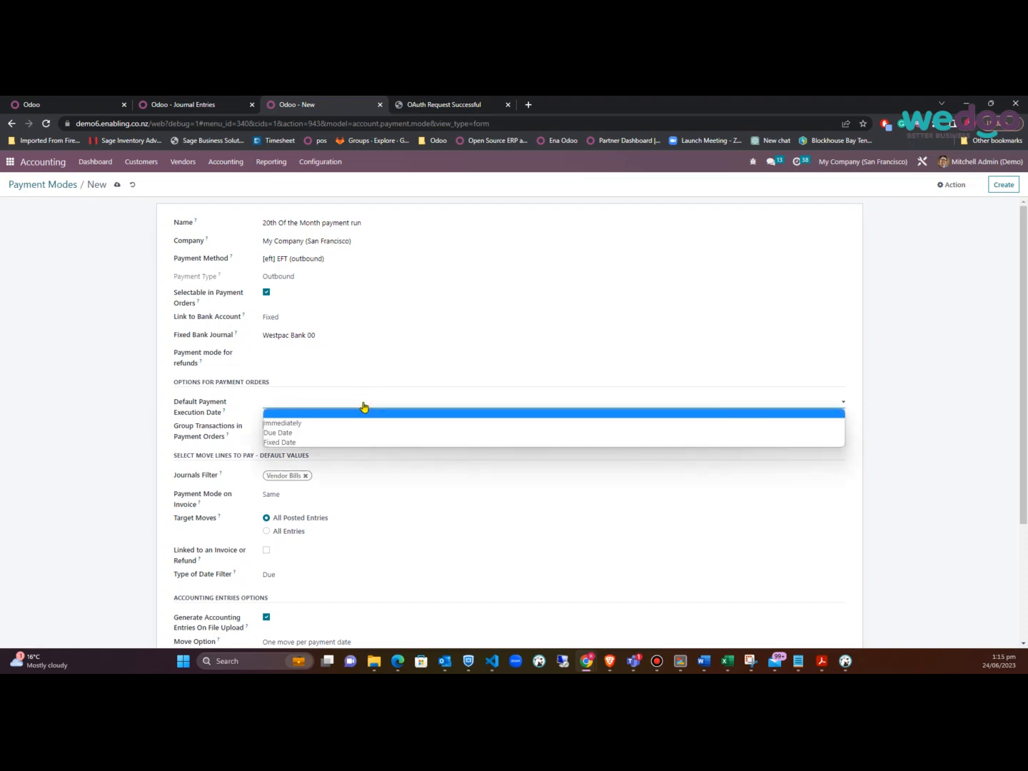
pyautogui.click(322, 423)
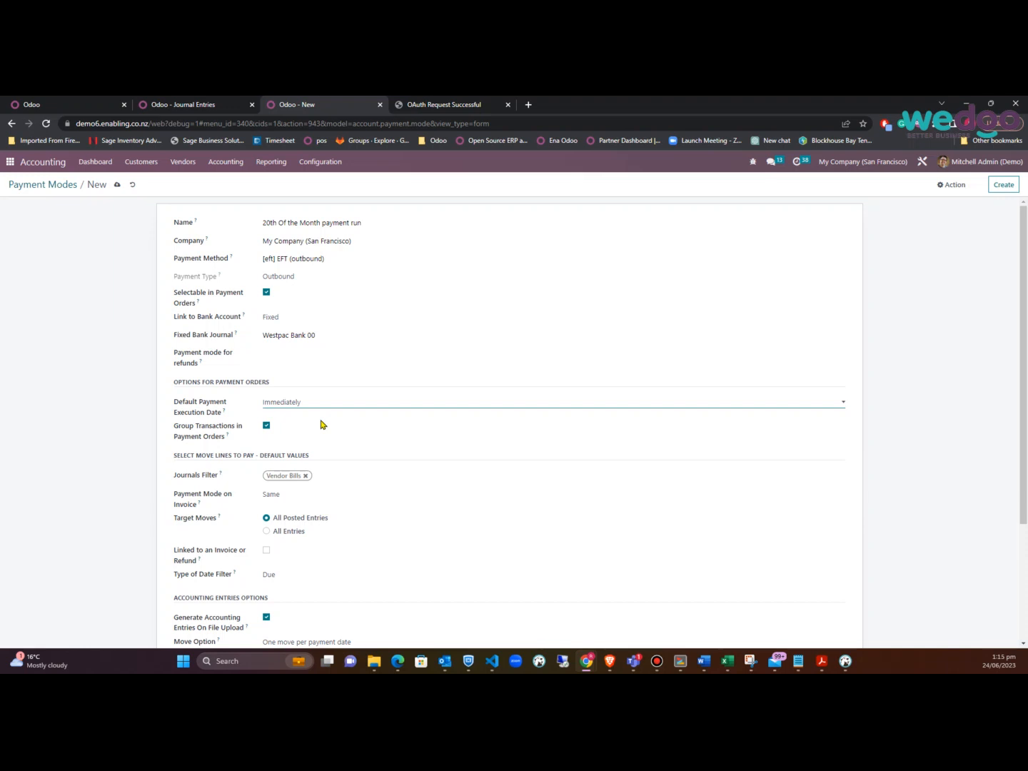
pyautogui.click(335, 402)
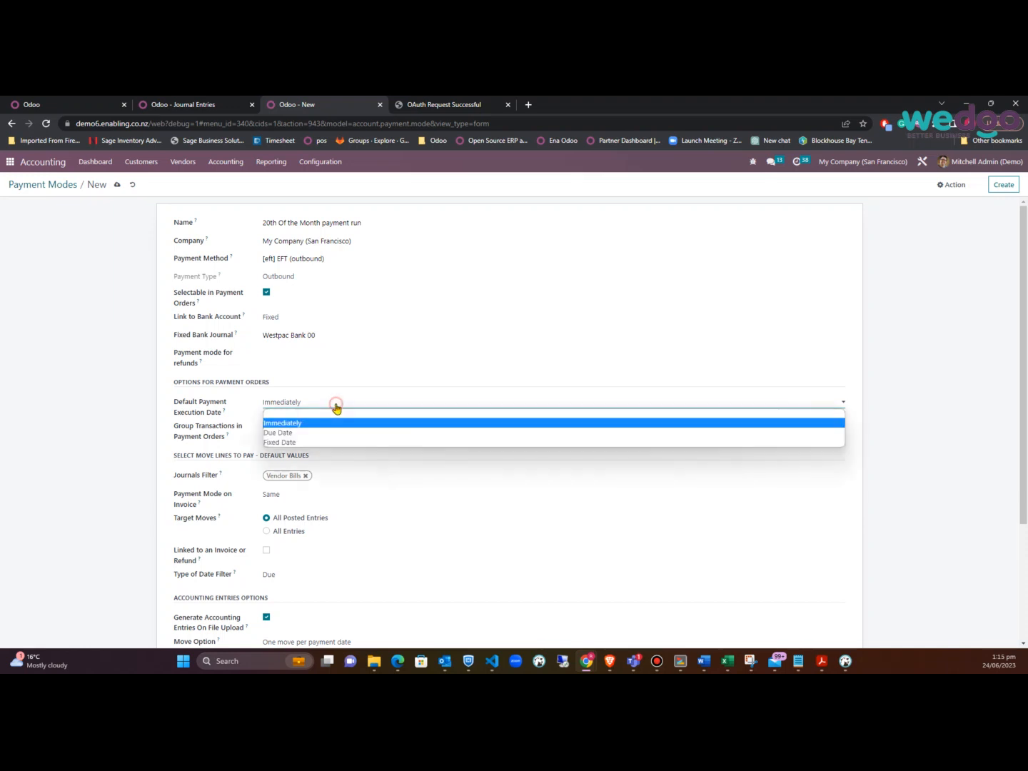
pyautogui.click(311, 443)
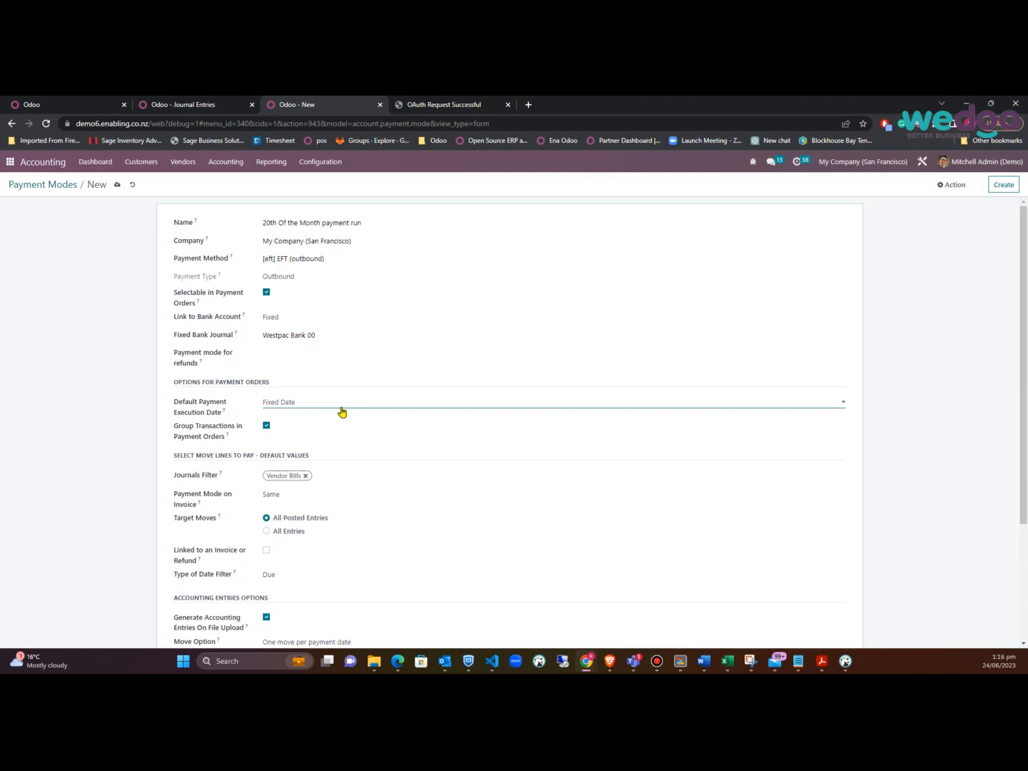
# Toggle Group Transactions off and back on, then list the journals available for the Journals Filter
pyautogui.click(267, 427)
pyautogui.click(266, 426)
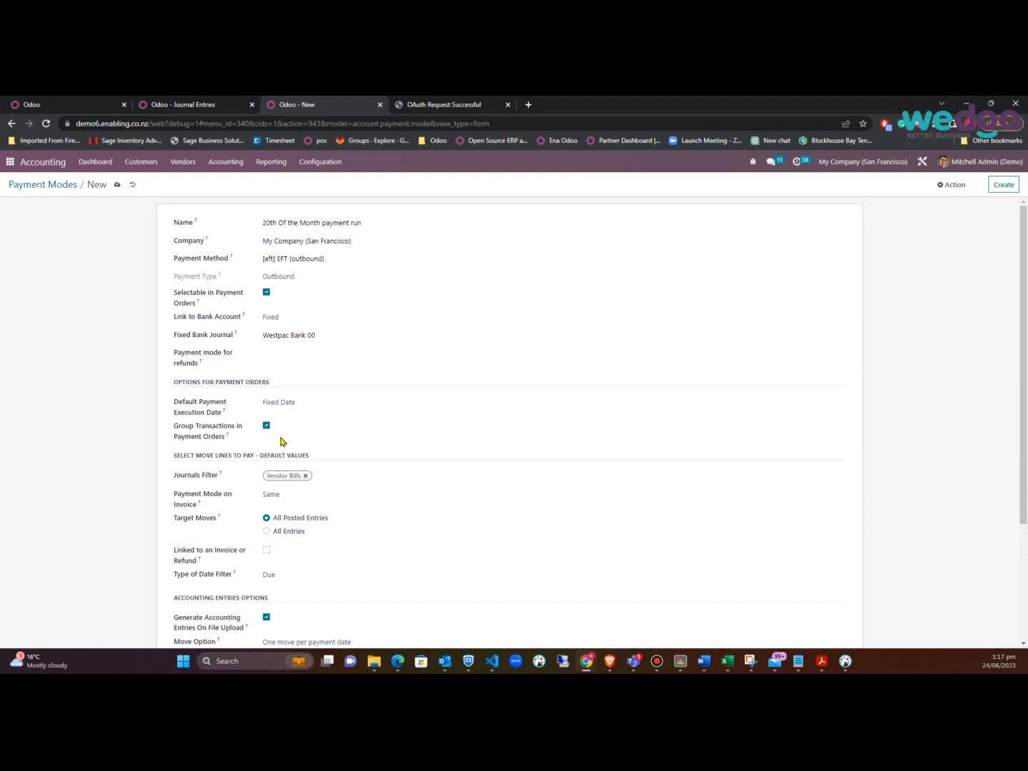
pyautogui.click(349, 478)
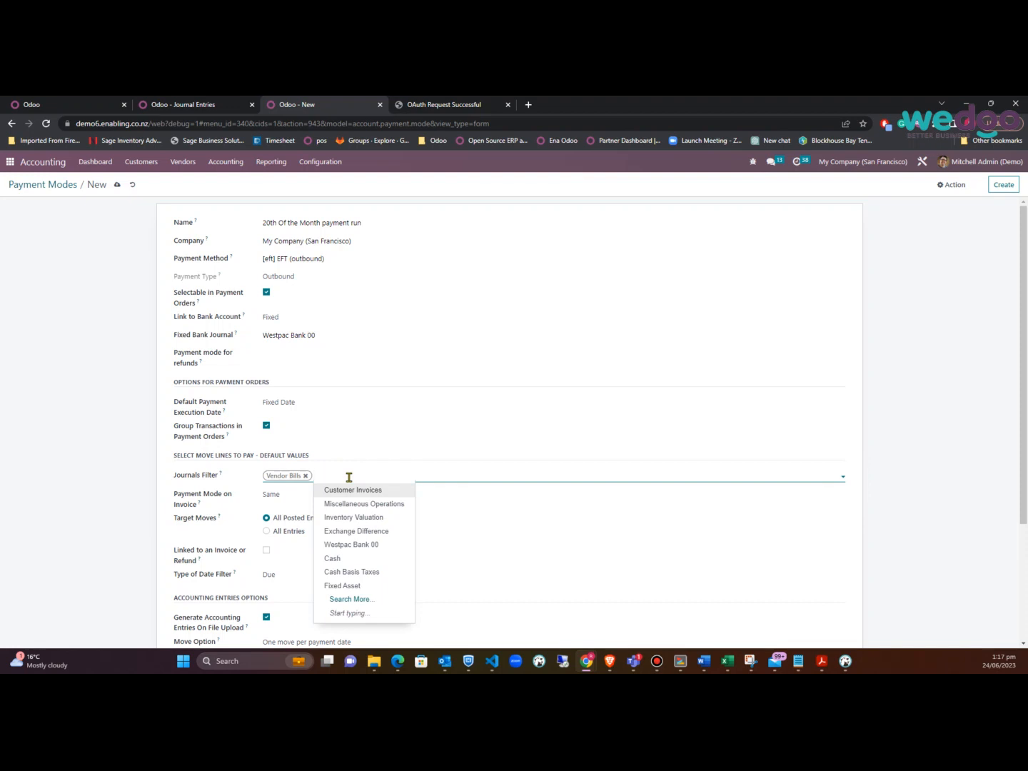
# Close the journal list, keep Payment Mode on Invoice as Same and the date filter type as Due
pyautogui.click(102, 511)
pyautogui.scroll(-1, 102, 511)
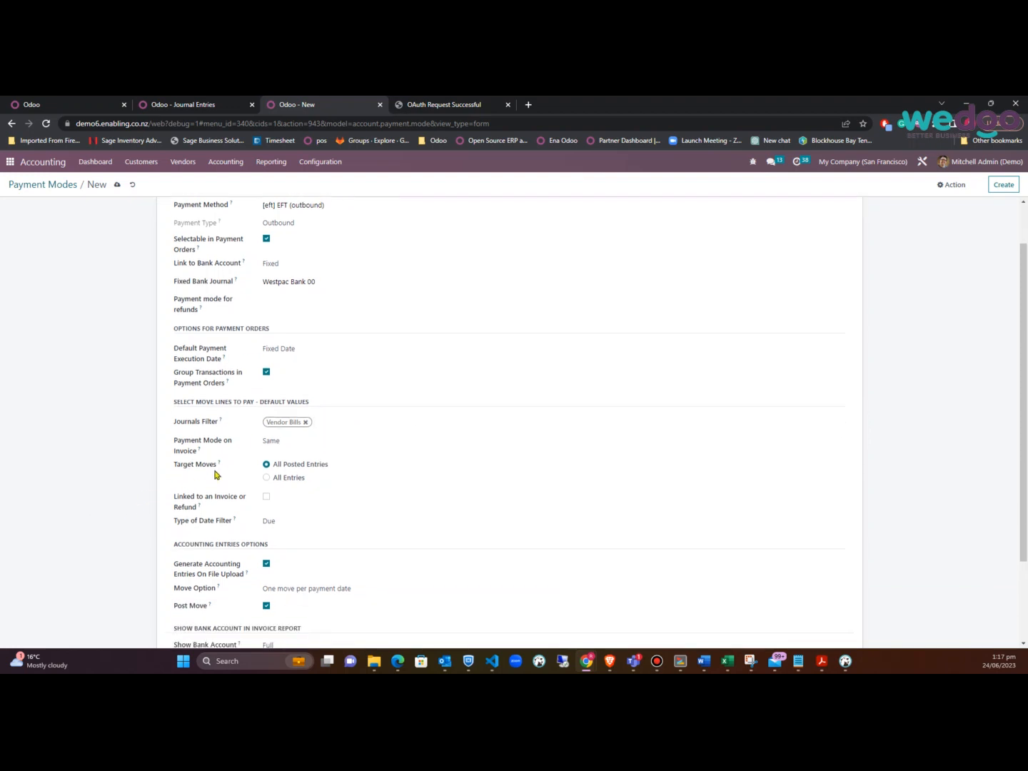
pyautogui.click(332, 444)
pyautogui.click(330, 444)
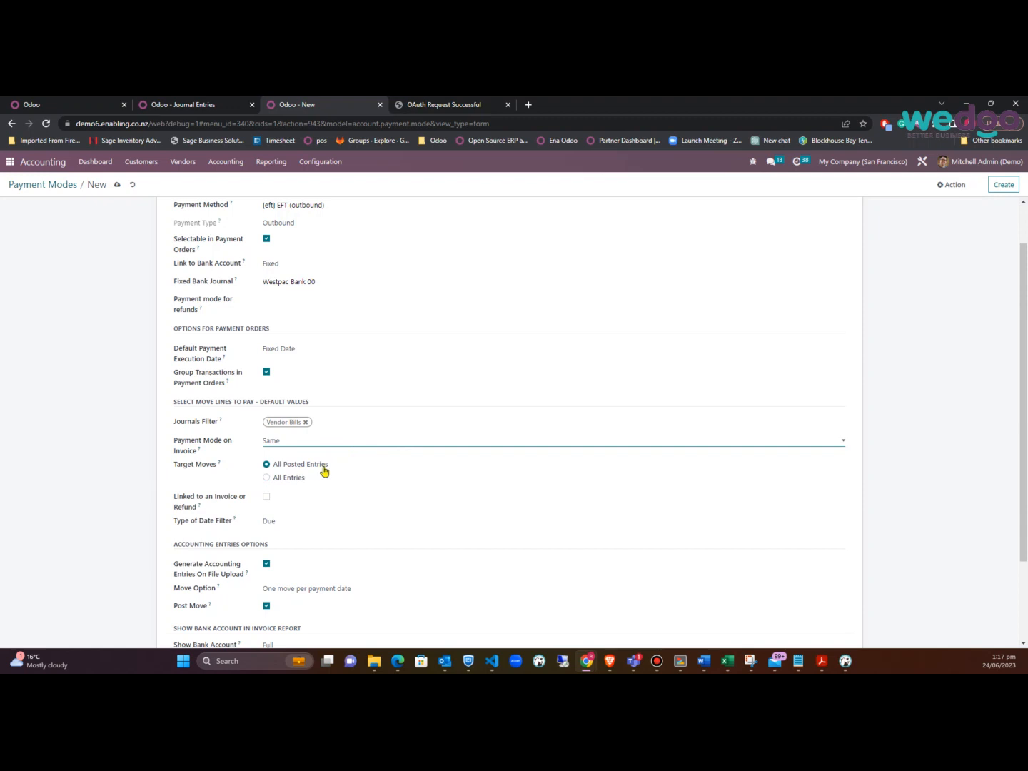
pyautogui.scroll(-1, 324, 472)
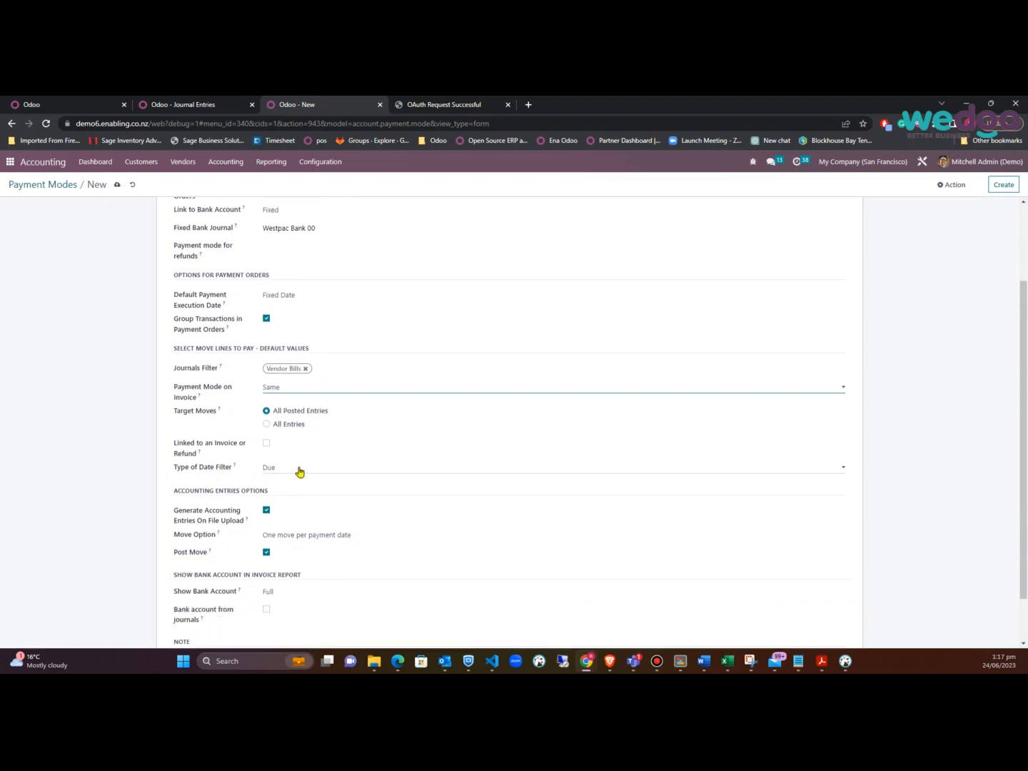
pyautogui.click(298, 469)
pyautogui.click(298, 469)
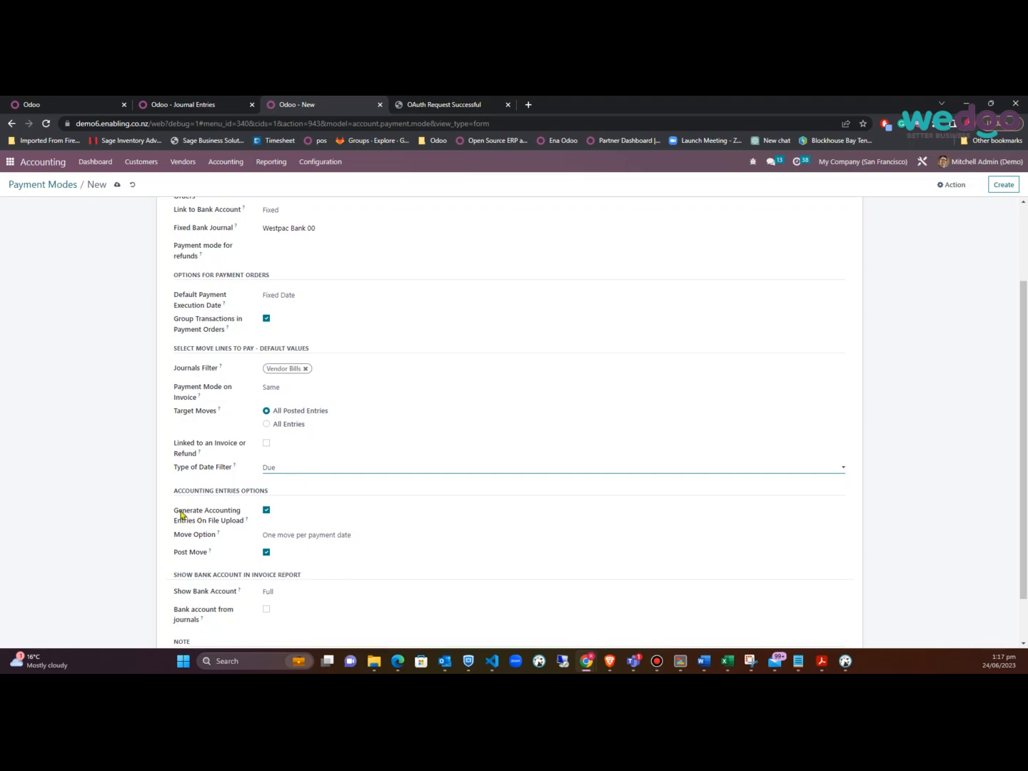
pyautogui.scroll(-2, 156, 512)
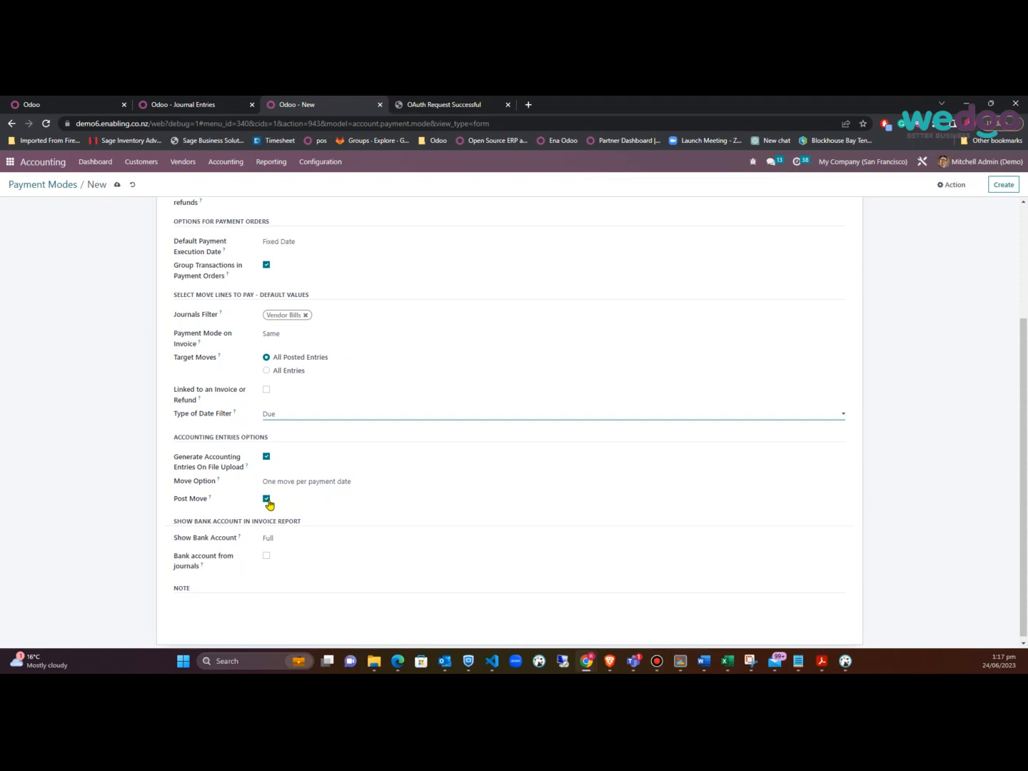
# Keep Show Bank Account at Full and save the 20th Of the Month payment run
pyautogui.click(380, 543)
pyautogui.click(381, 543)
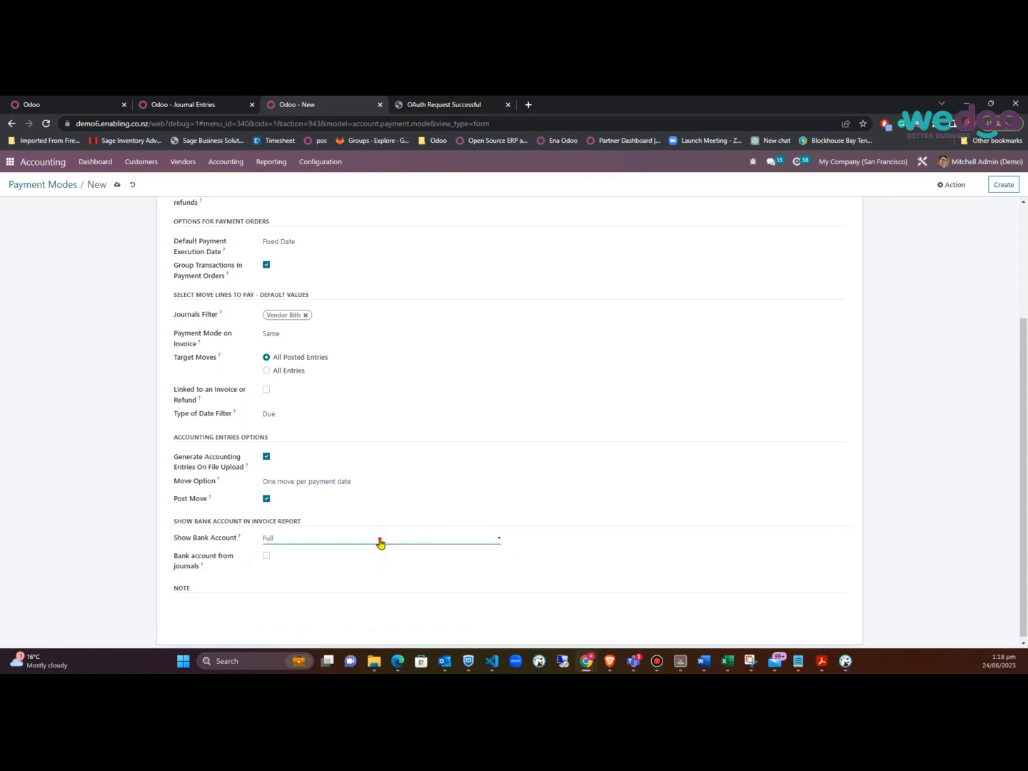
pyautogui.click(380, 542)
pyautogui.click(380, 543)
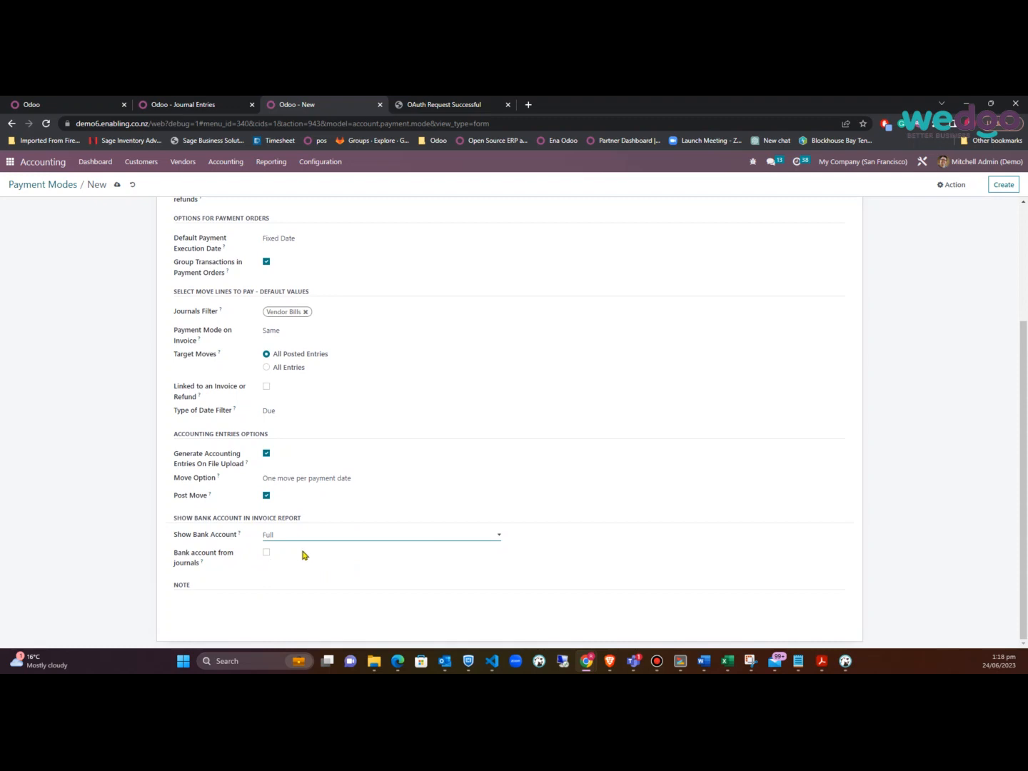
pyautogui.scroll(3, 321, 547)
pyautogui.scroll(2, 319, 549)
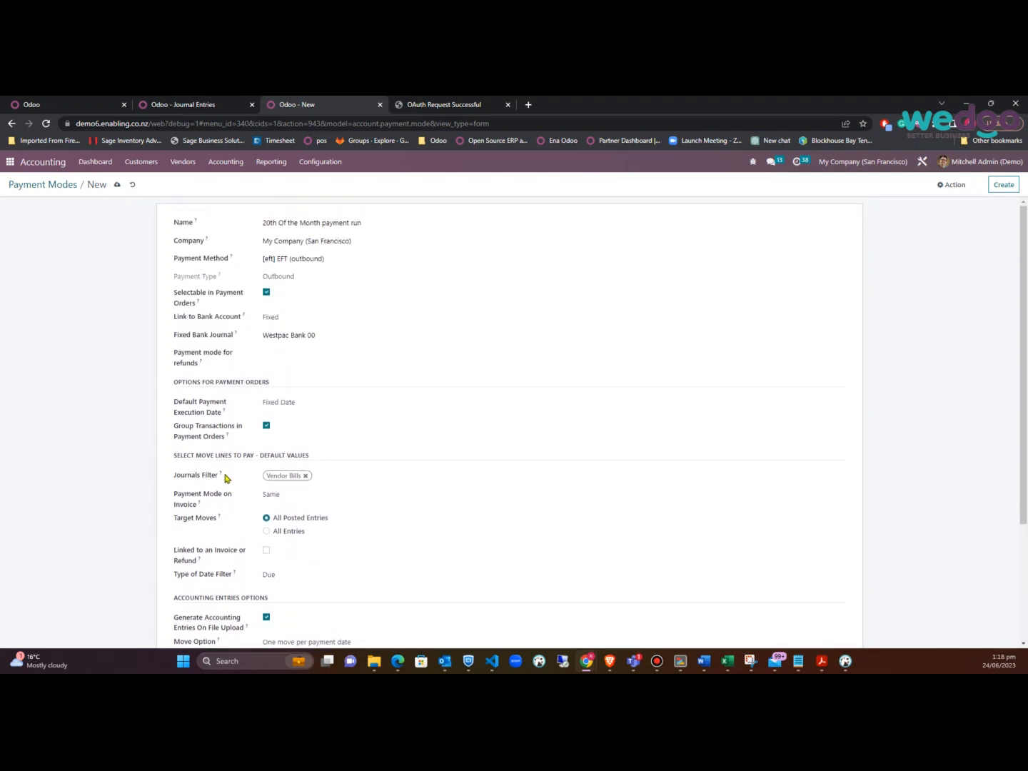
pyautogui.click(118, 184)
# Open the Vendors list in a new tab and view AAA CONSULTING NZ's Sales & Purchase settings
pyautogui.click(182, 163)
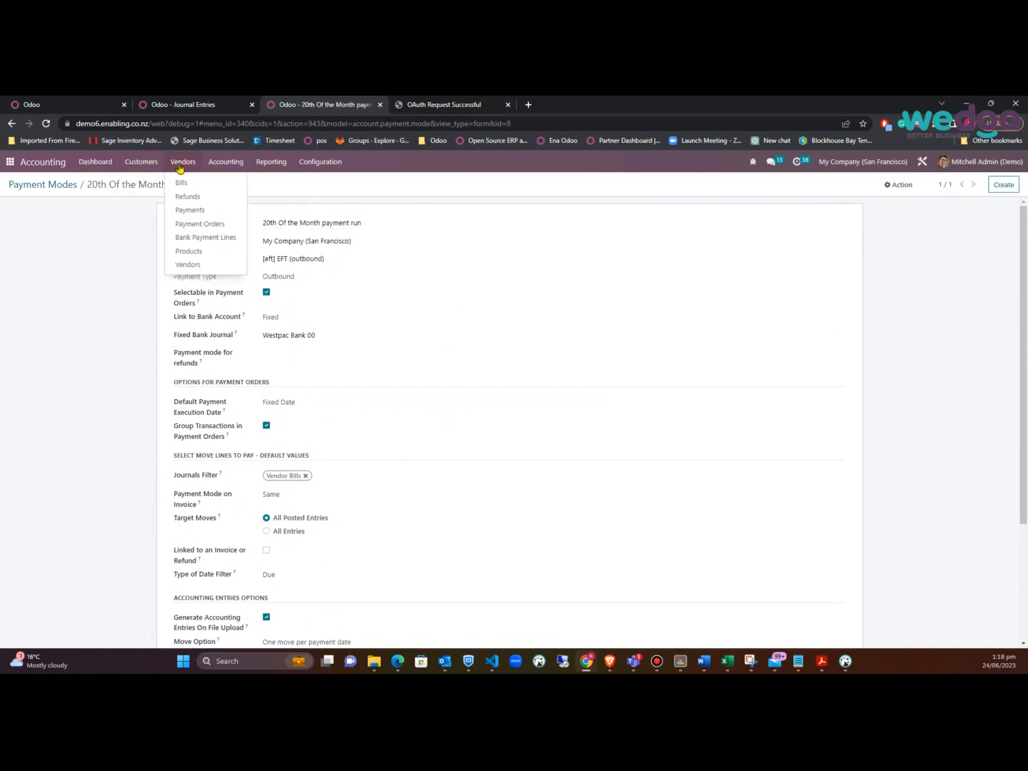
pyautogui.rightClick(197, 265)
pyautogui.click(208, 276)
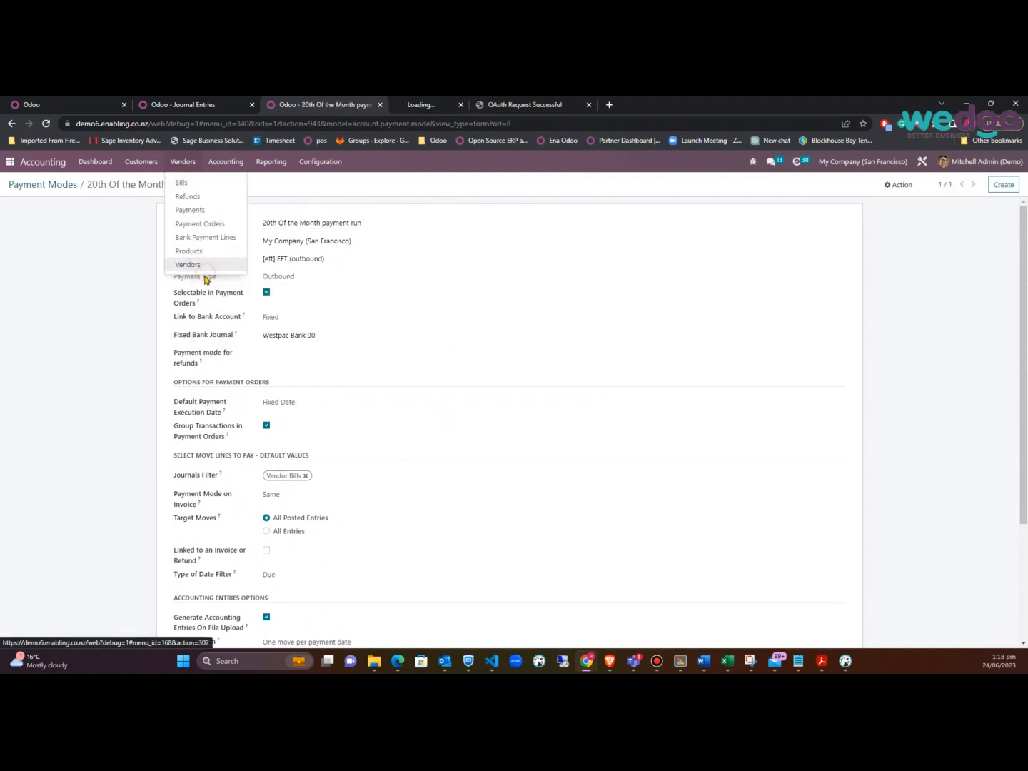
pyautogui.click(428, 110)
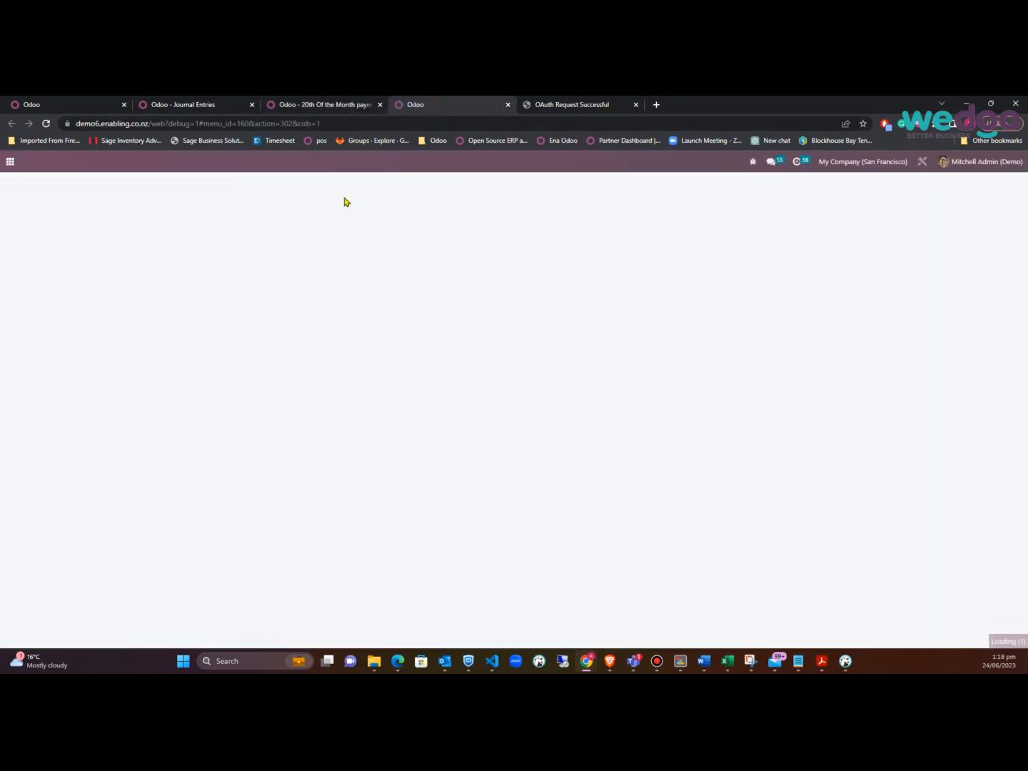
pyautogui.click(101, 243)
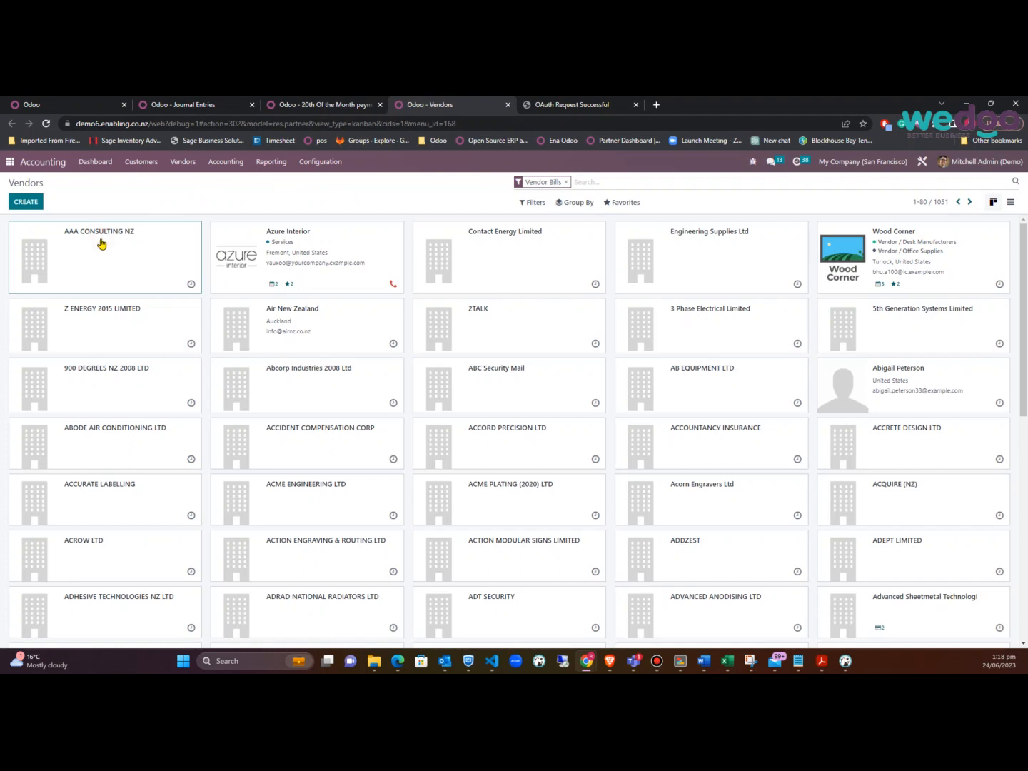
pyautogui.click(150, 401)
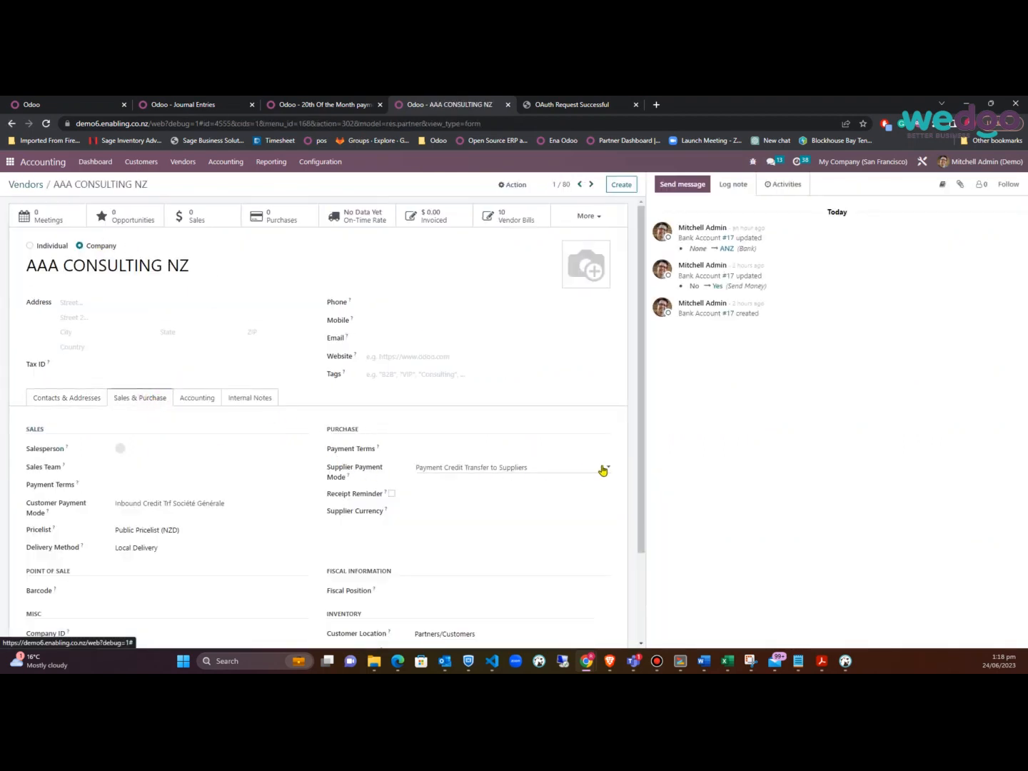
# Try 20th Of the Month payment run as supplier payment mode, then revert to Payment Credit Transfer to Suppliers
pyautogui.click(585, 473)
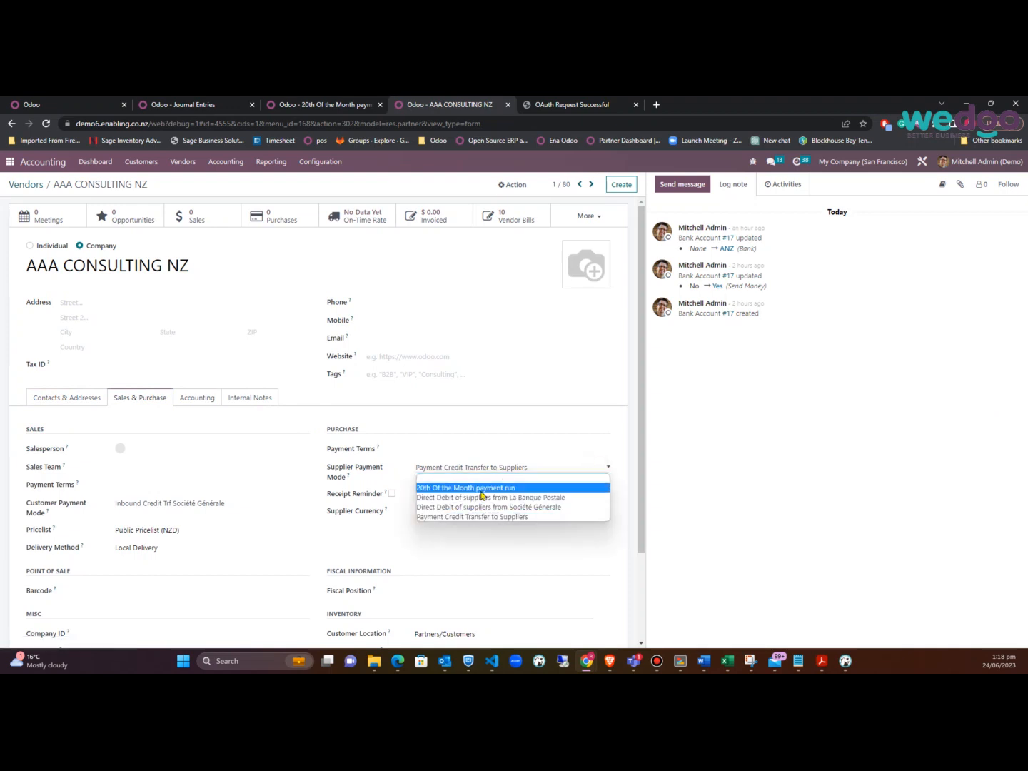
pyautogui.click(481, 489)
pyautogui.click(537, 471)
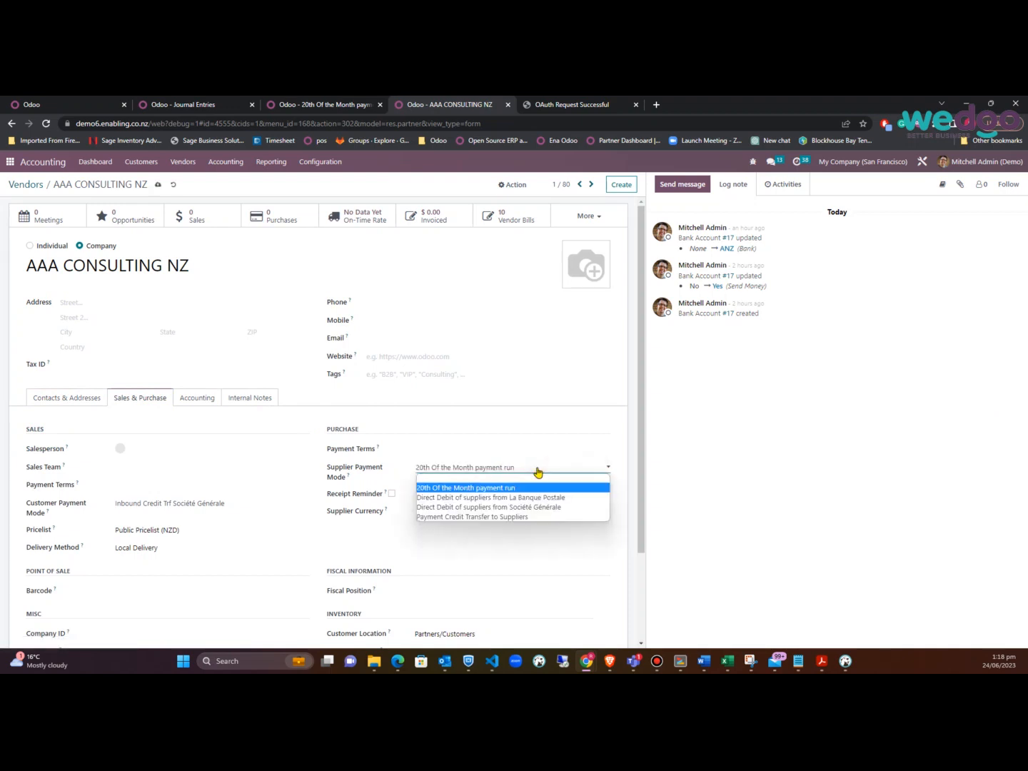
pyautogui.click(477, 516)
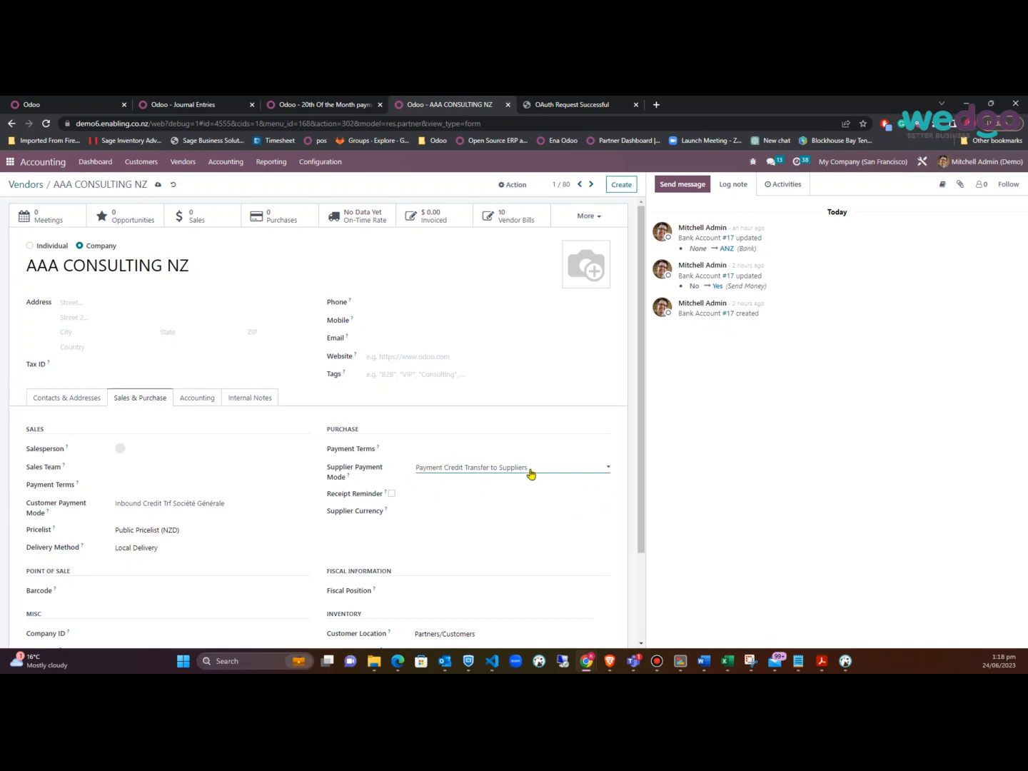
pyautogui.click(336, 107)
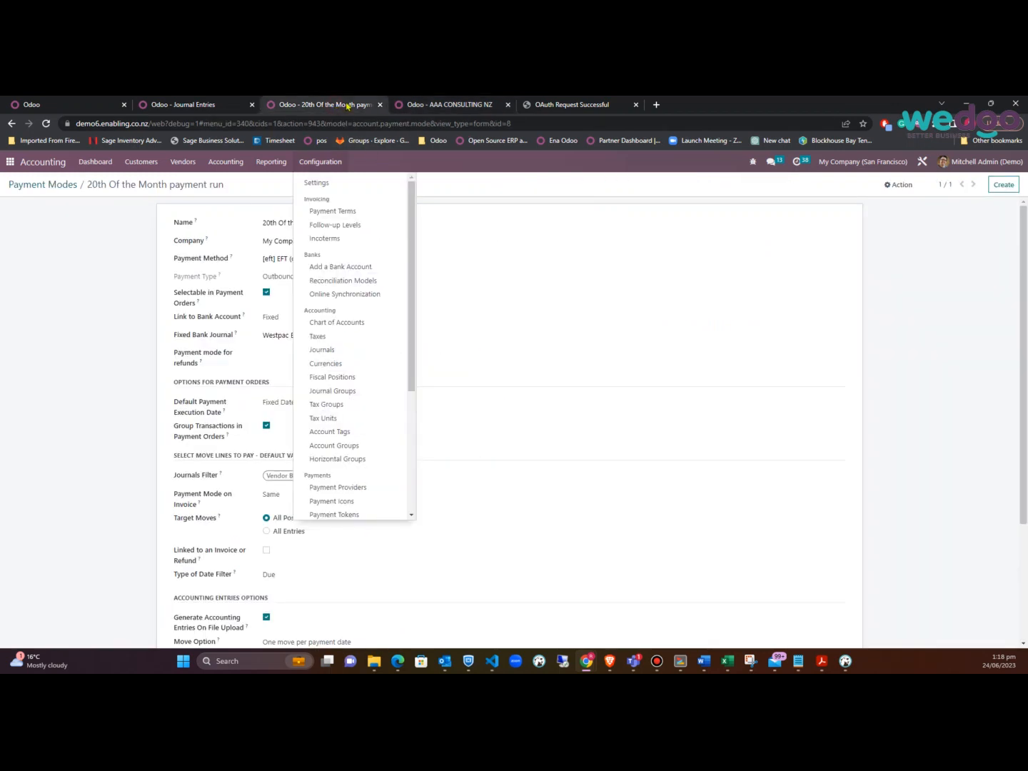
pyautogui.click(84, 363)
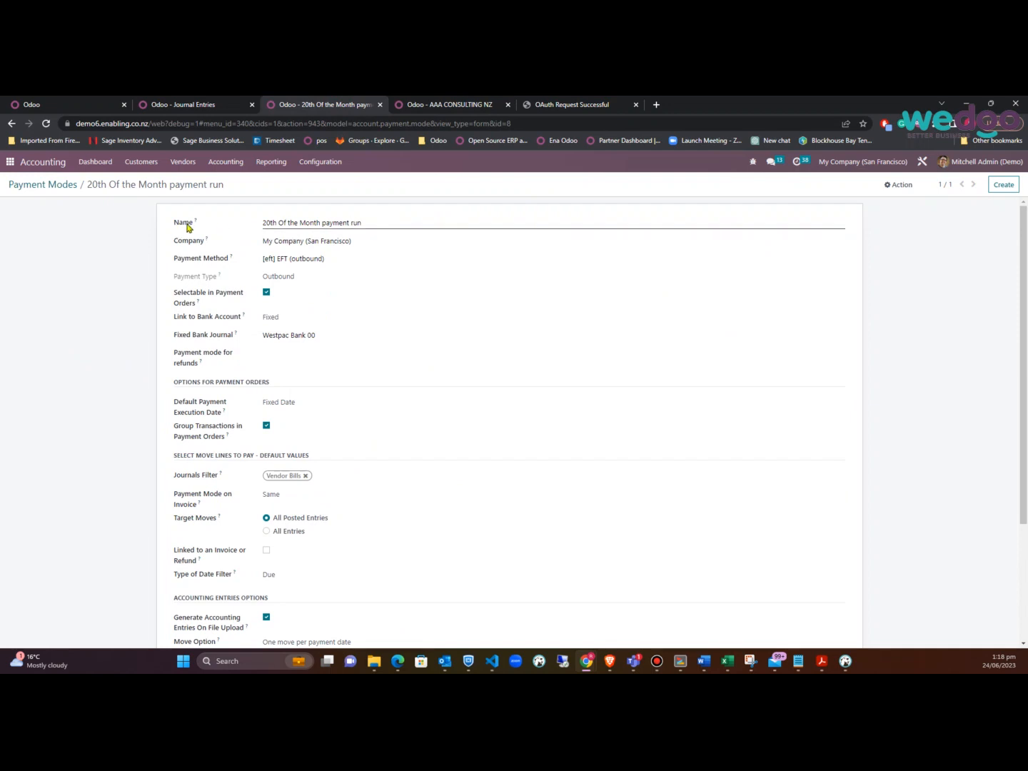
pyautogui.click(434, 105)
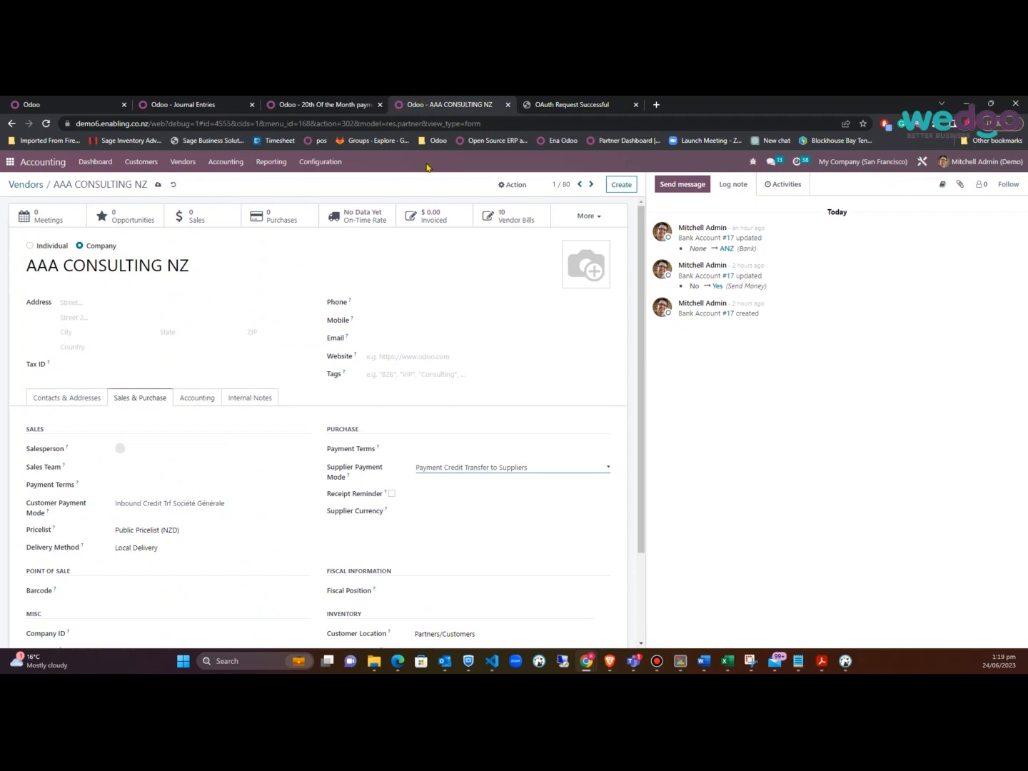
# Start a draft vendor bill for AAA CONSULTING NZ and check its available payment modes
pyautogui.click(183, 161)
pyautogui.click(187, 189)
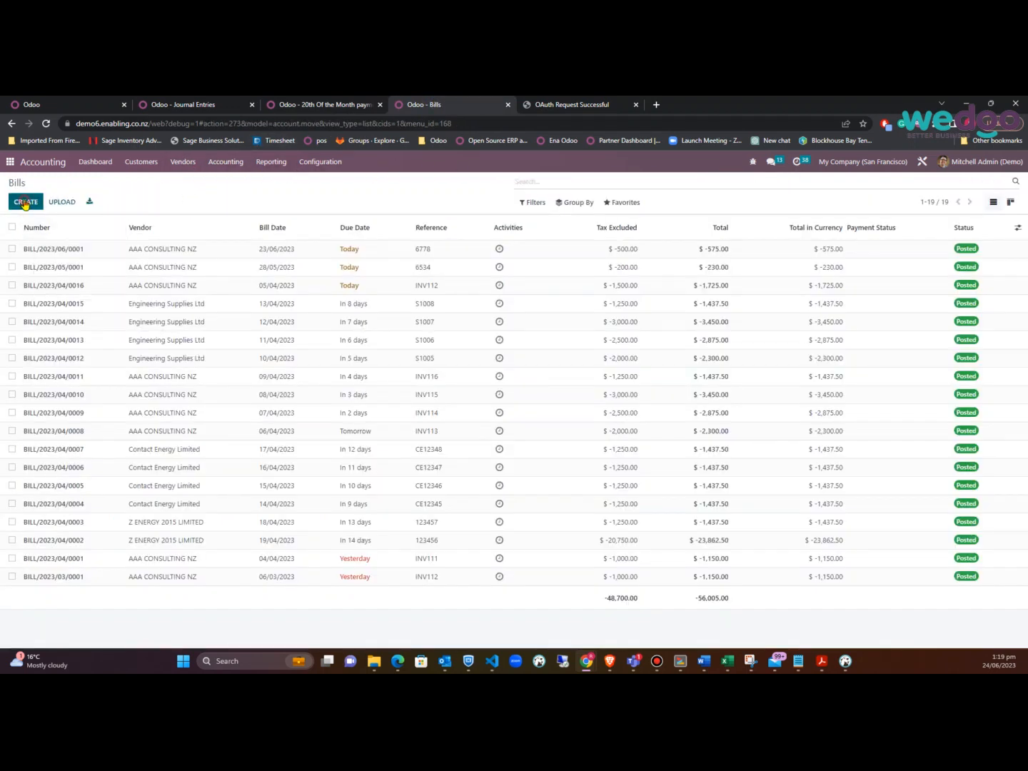
pyautogui.click(25, 202)
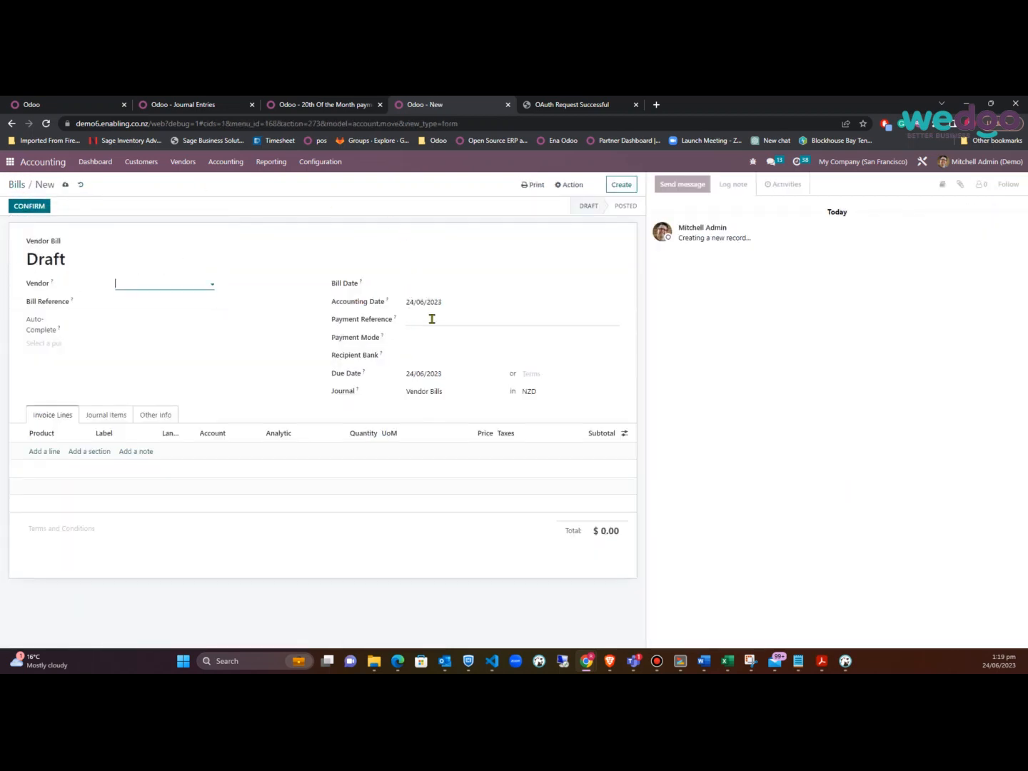
pyautogui.click(183, 284)
pyautogui.click(178, 299)
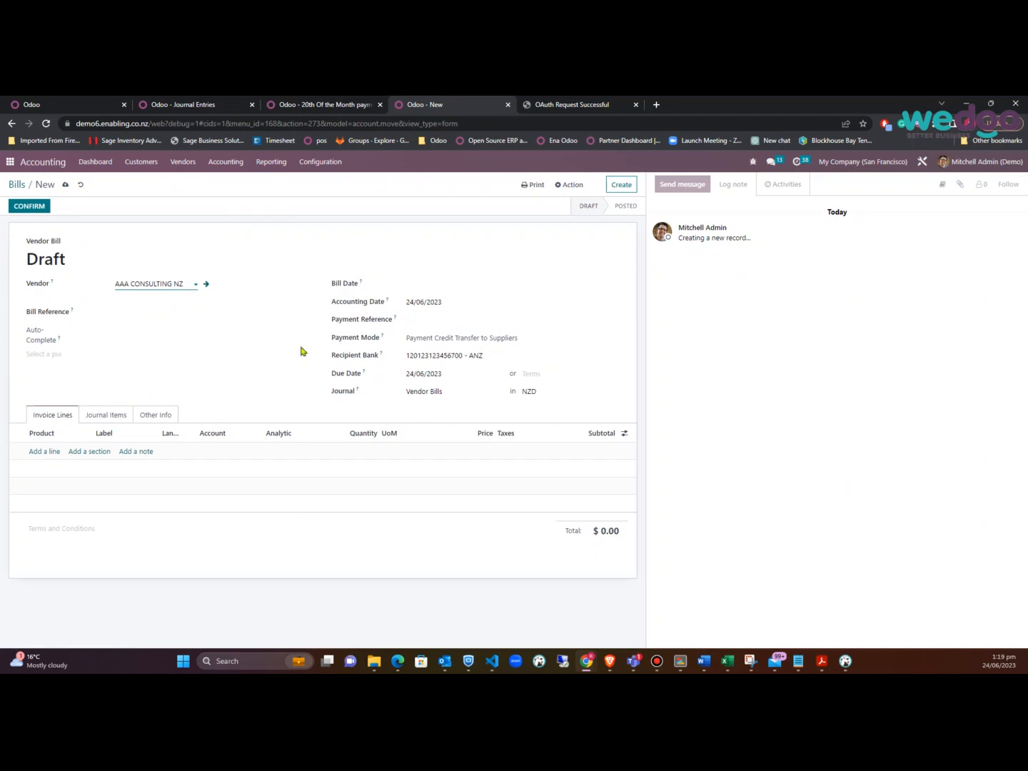
pyautogui.click(560, 342)
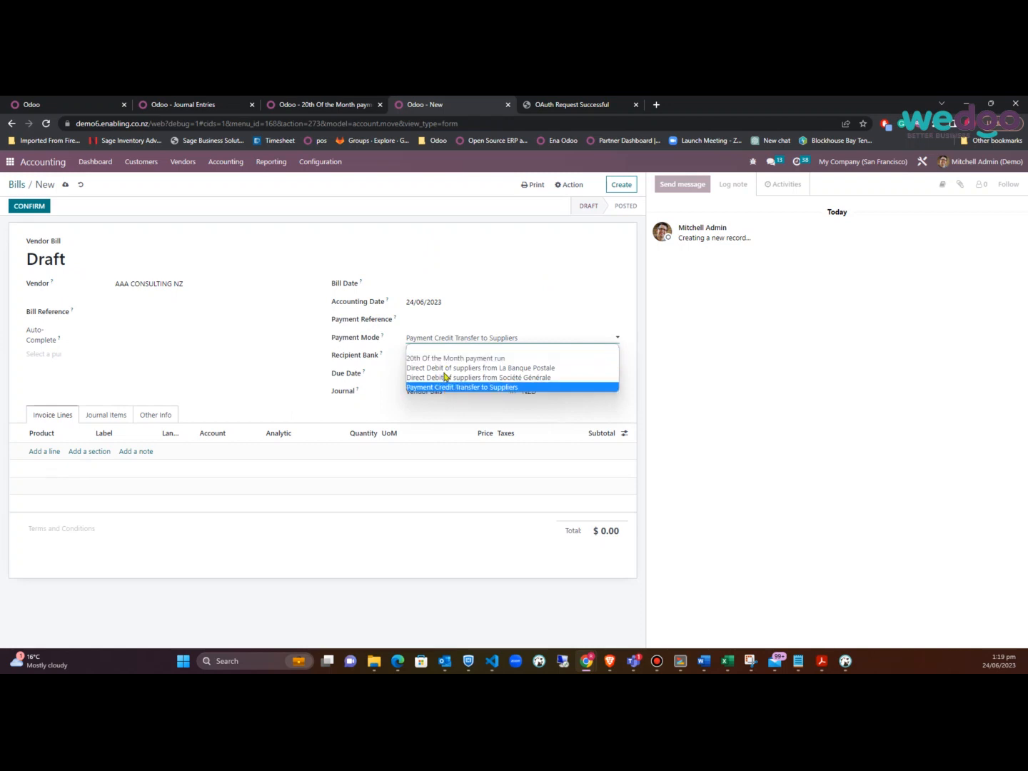
pyautogui.click(311, 106)
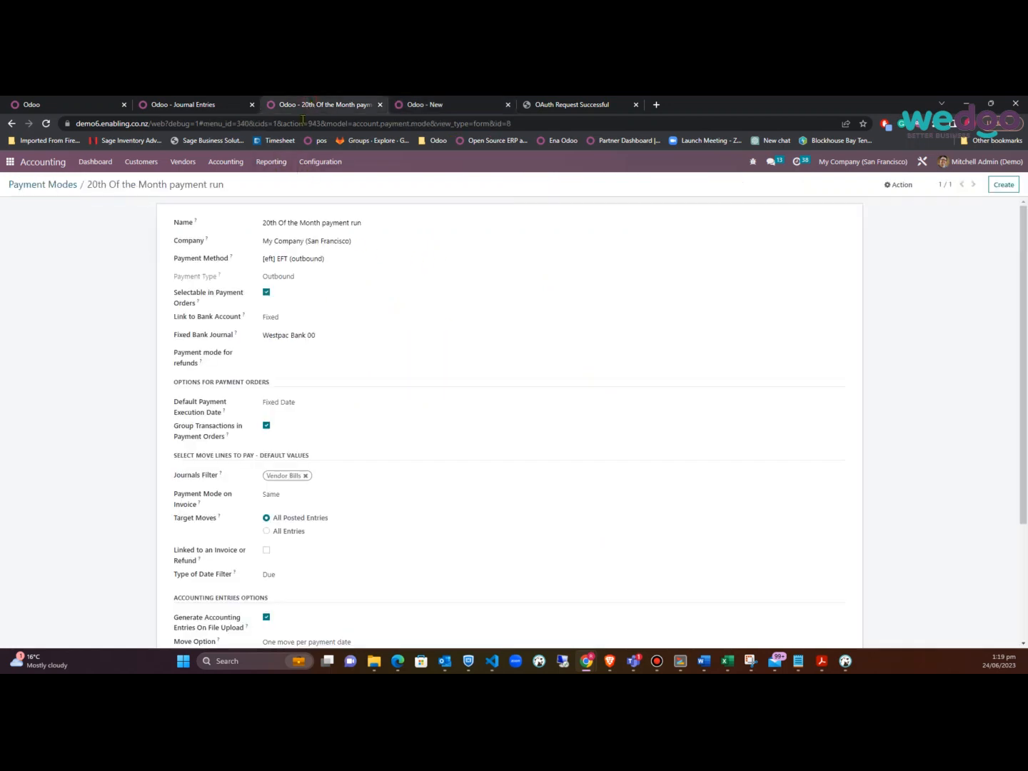
# Switch Payment Mode on Invoice to Any and back to Same, then save the payment run
pyautogui.click(329, 496)
pyautogui.click(330, 496)
pyautogui.click(329, 496)
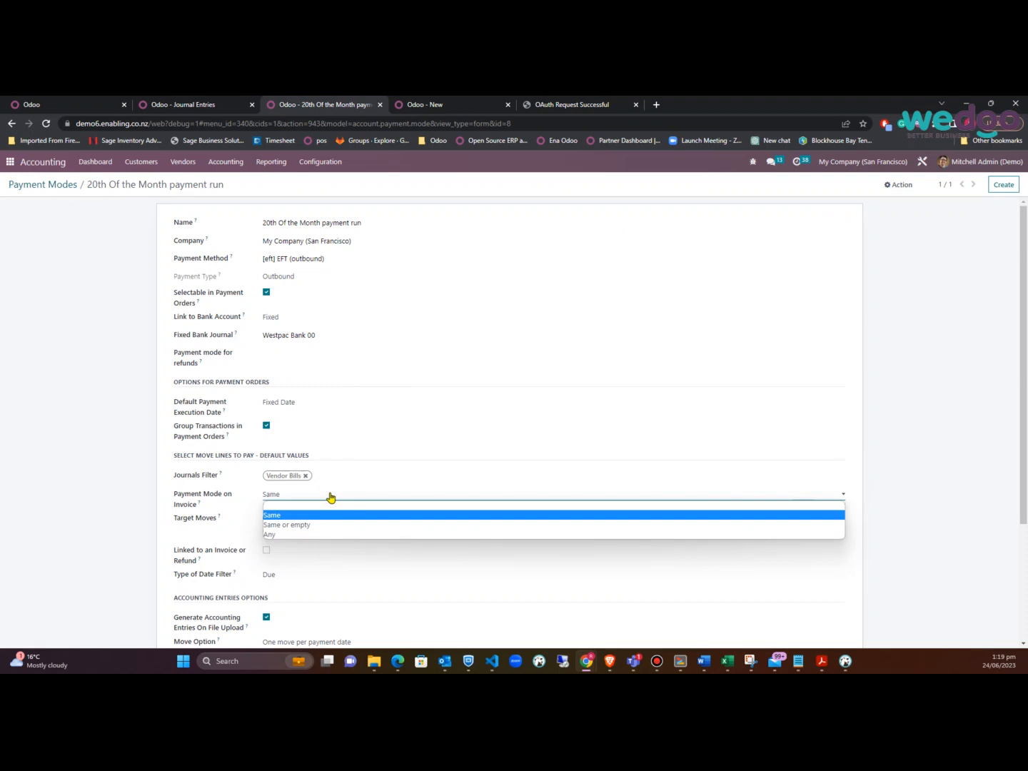
pyautogui.click(297, 534)
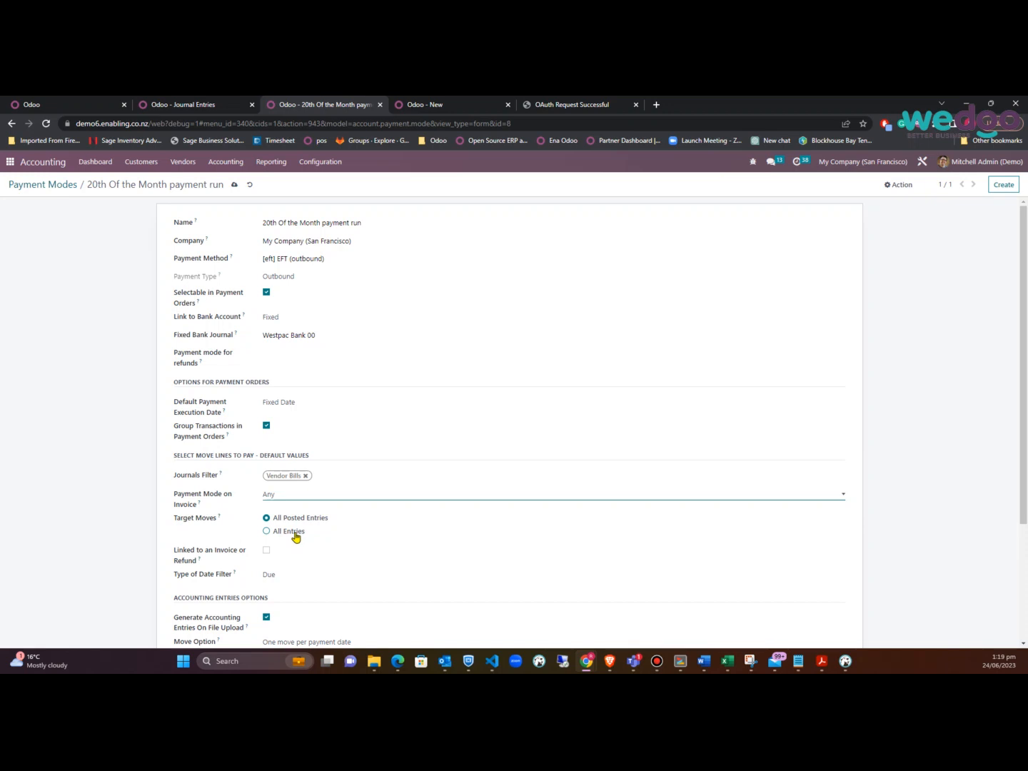
pyautogui.click(316, 496)
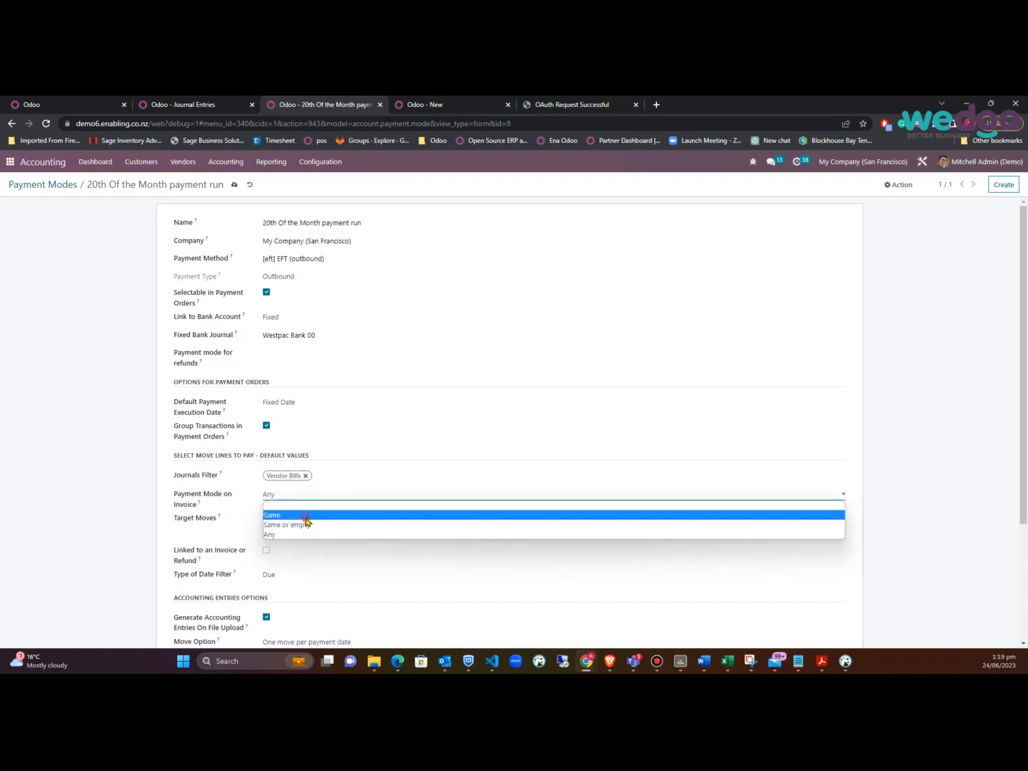
pyautogui.click(306, 514)
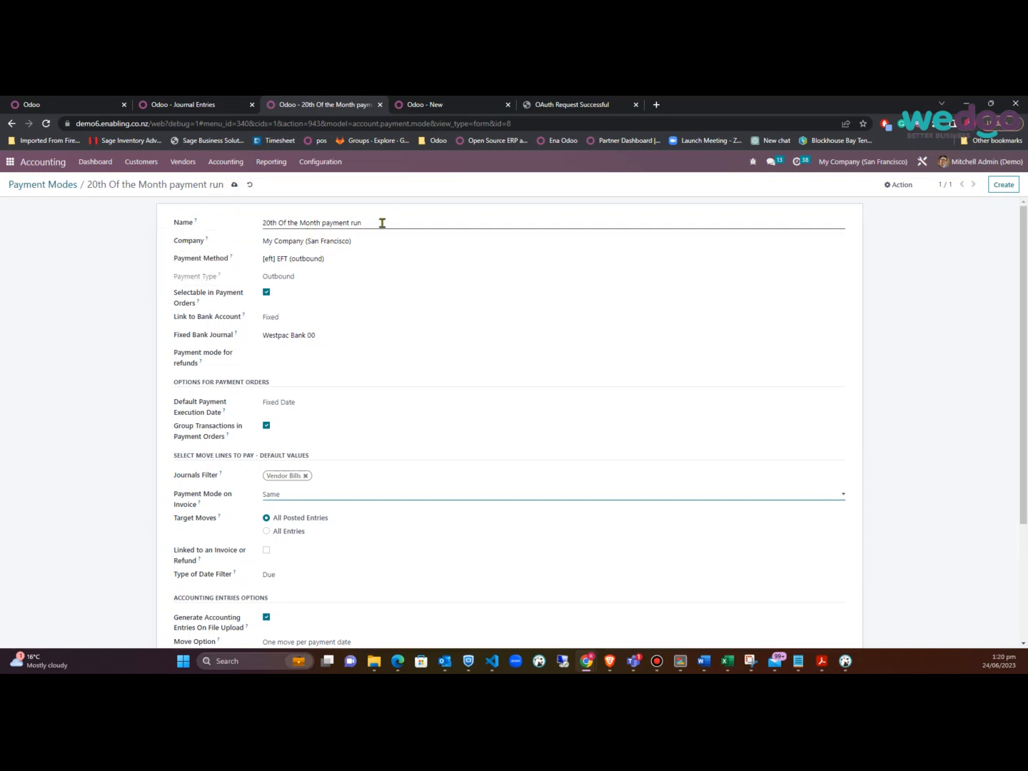
pyautogui.click(415, 105)
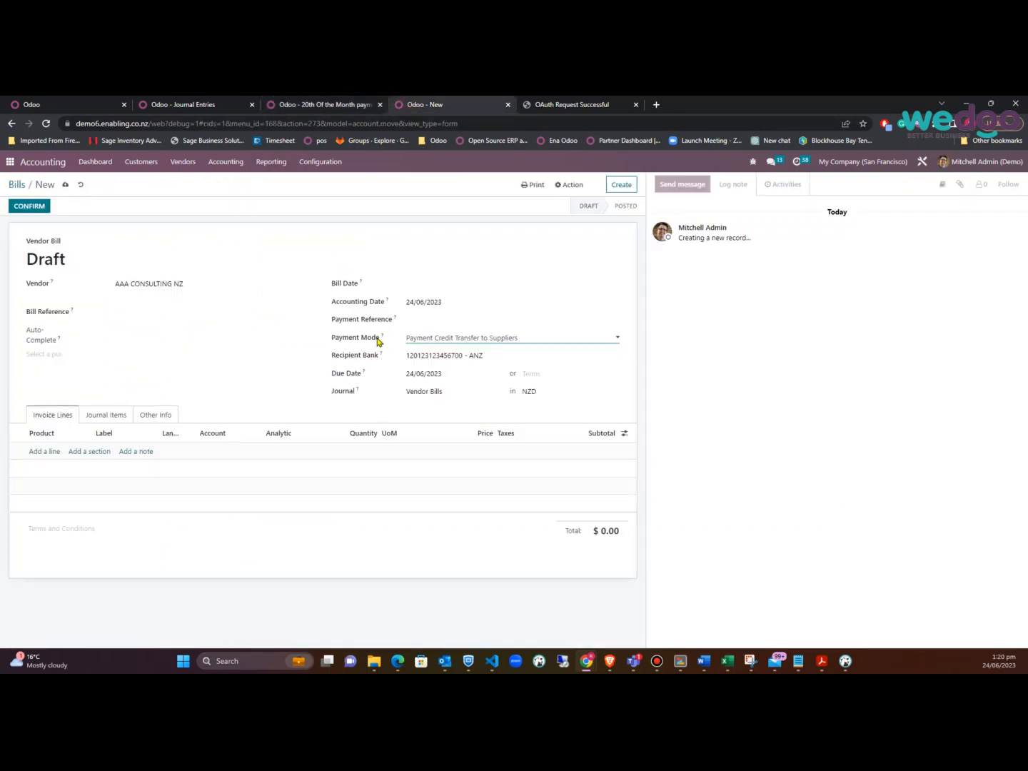
pyautogui.click(328, 104)
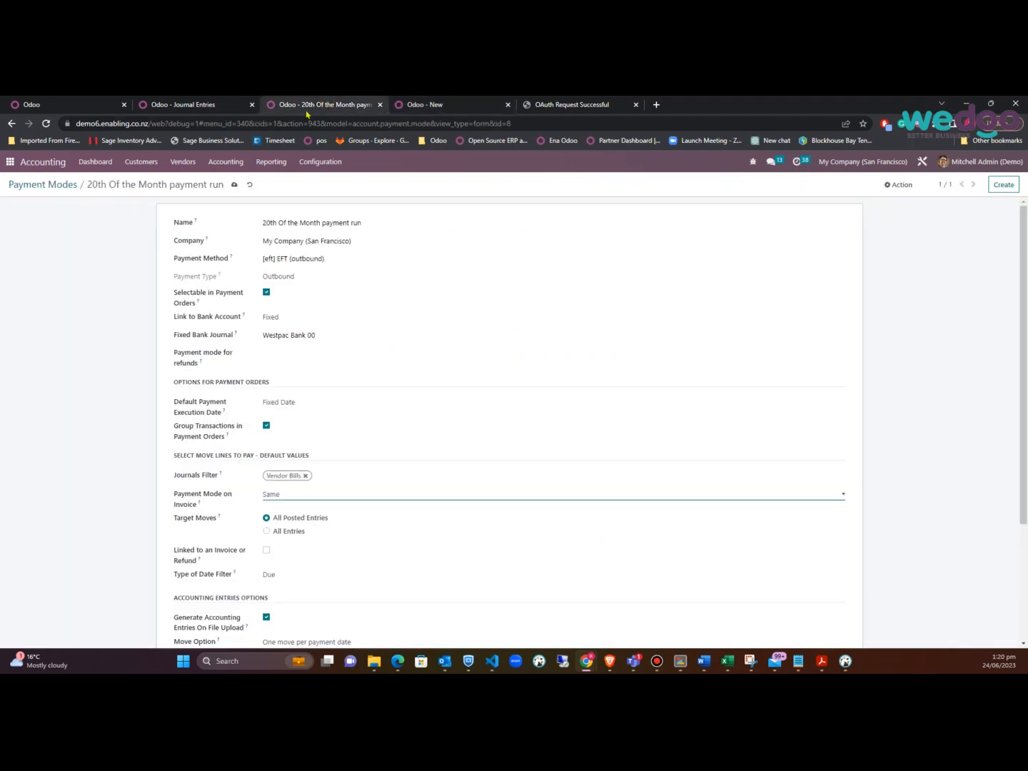
pyautogui.click(235, 183)
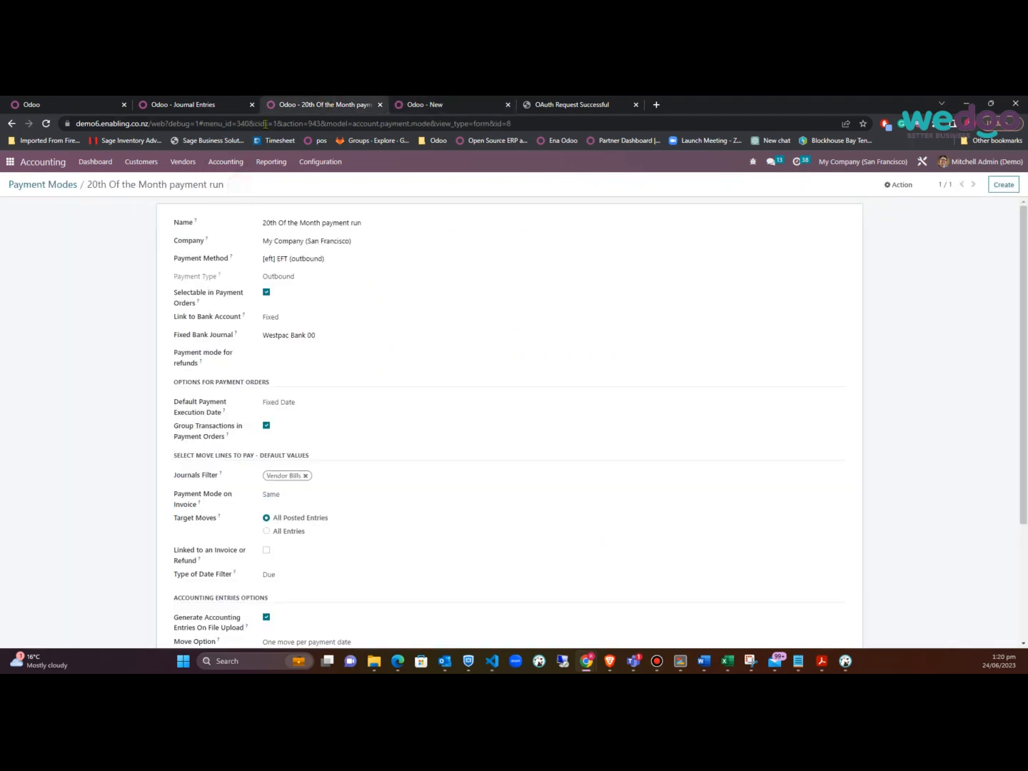
# Start a new vendor payment to AAA CONSULTING NZ
pyautogui.click(204, 104)
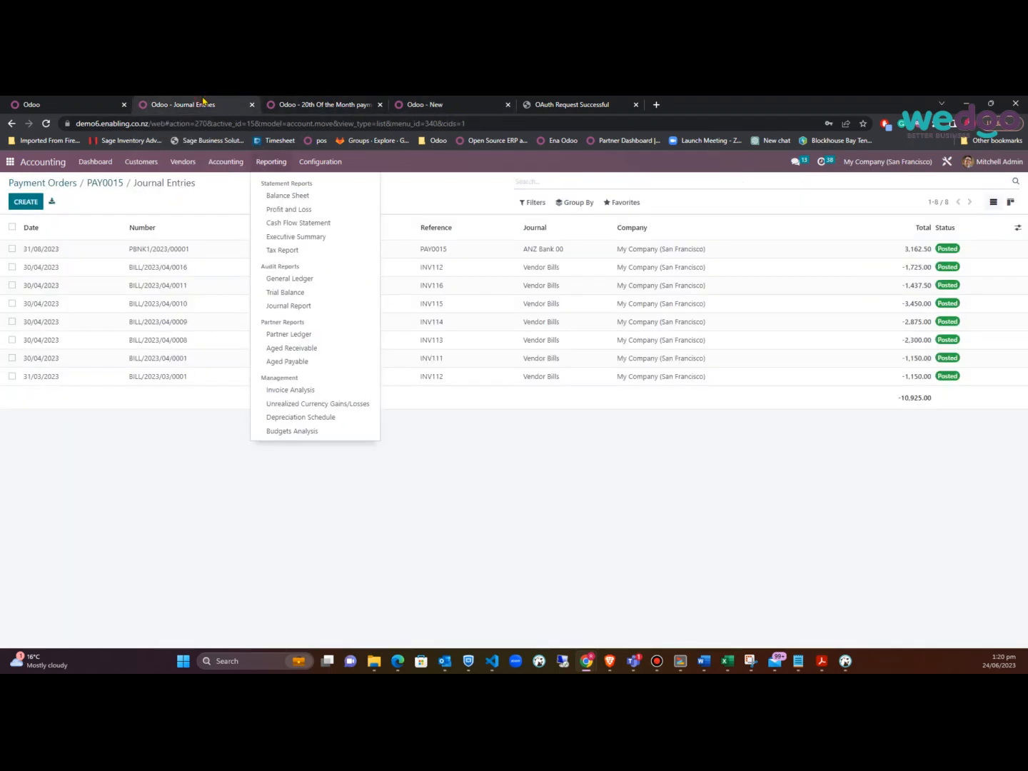
pyautogui.moveTo(188, 163)
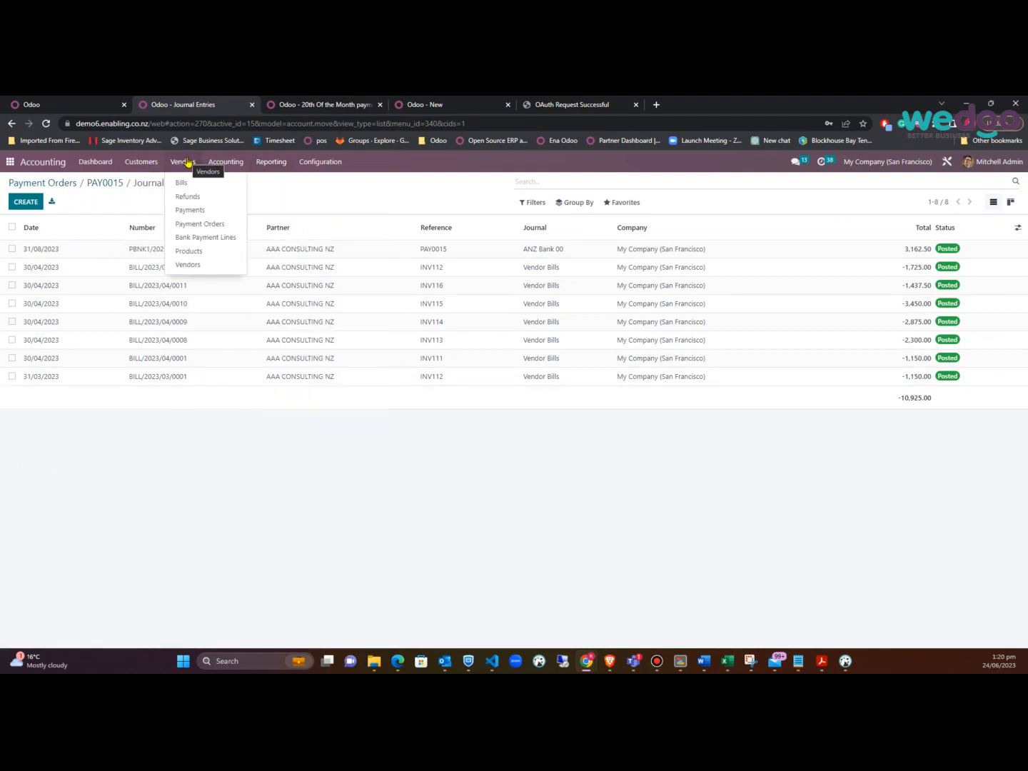
pyautogui.click(195, 210)
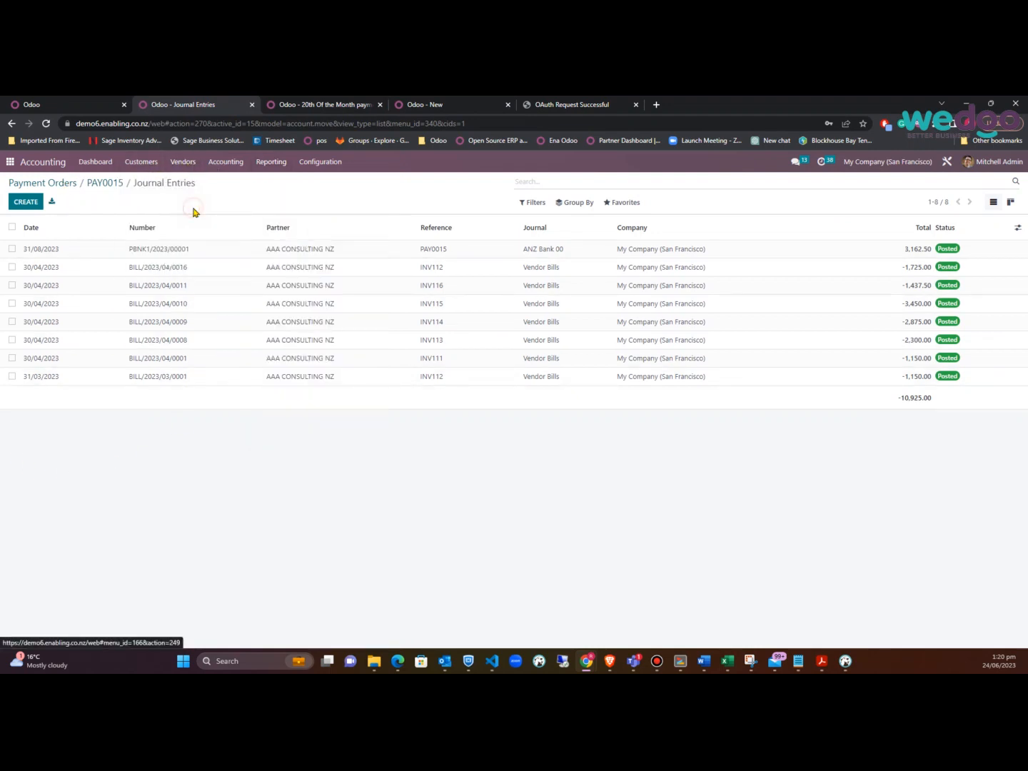
pyautogui.click(26, 203)
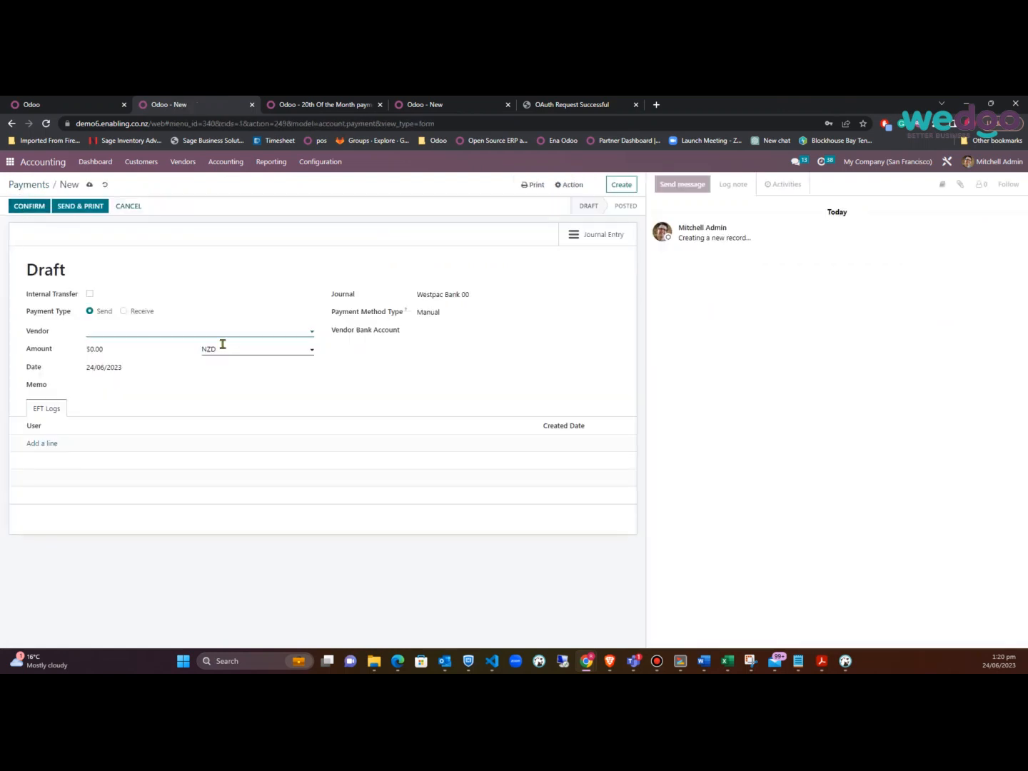
pyautogui.click(173, 333)
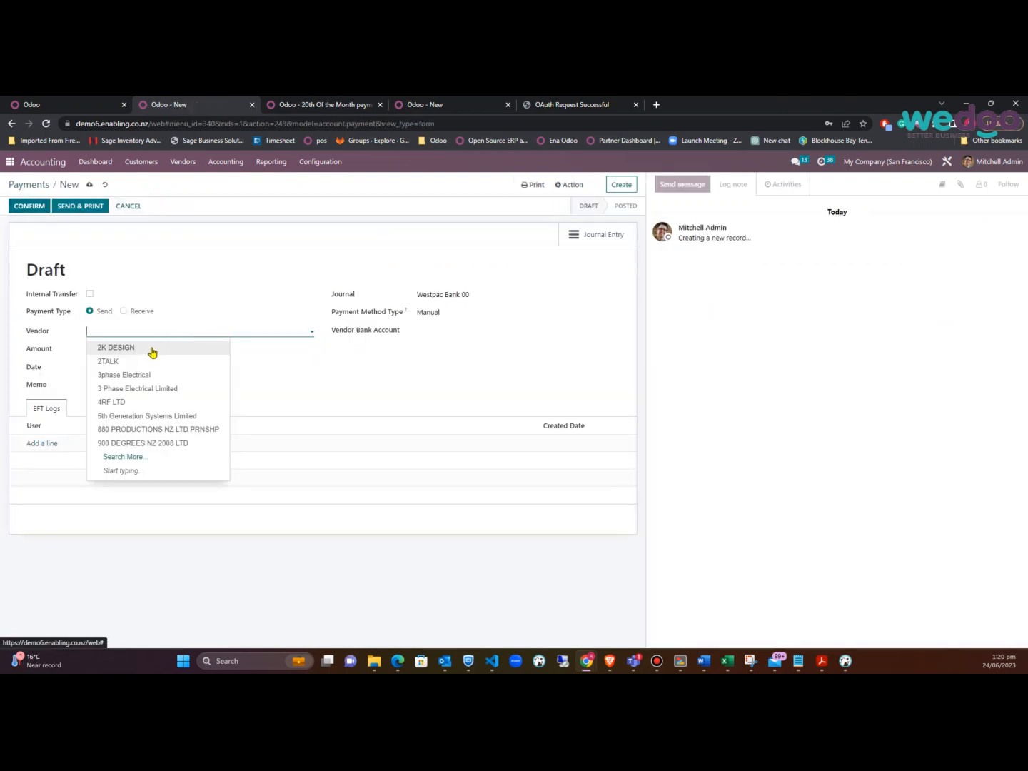
pyautogui.write('aaa')
pyautogui.click(150, 347)
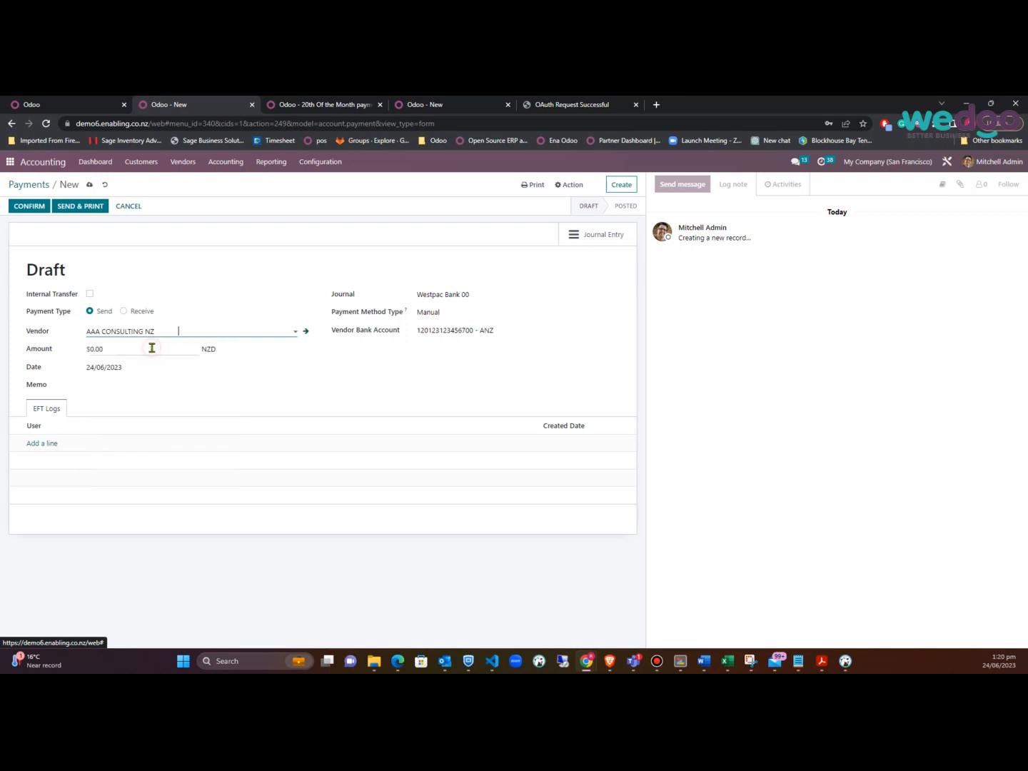
# Set the payment amount to 500 with EFT as payment method type, and confirm it
pyautogui.click(132, 349)
pyautogui.write('5')
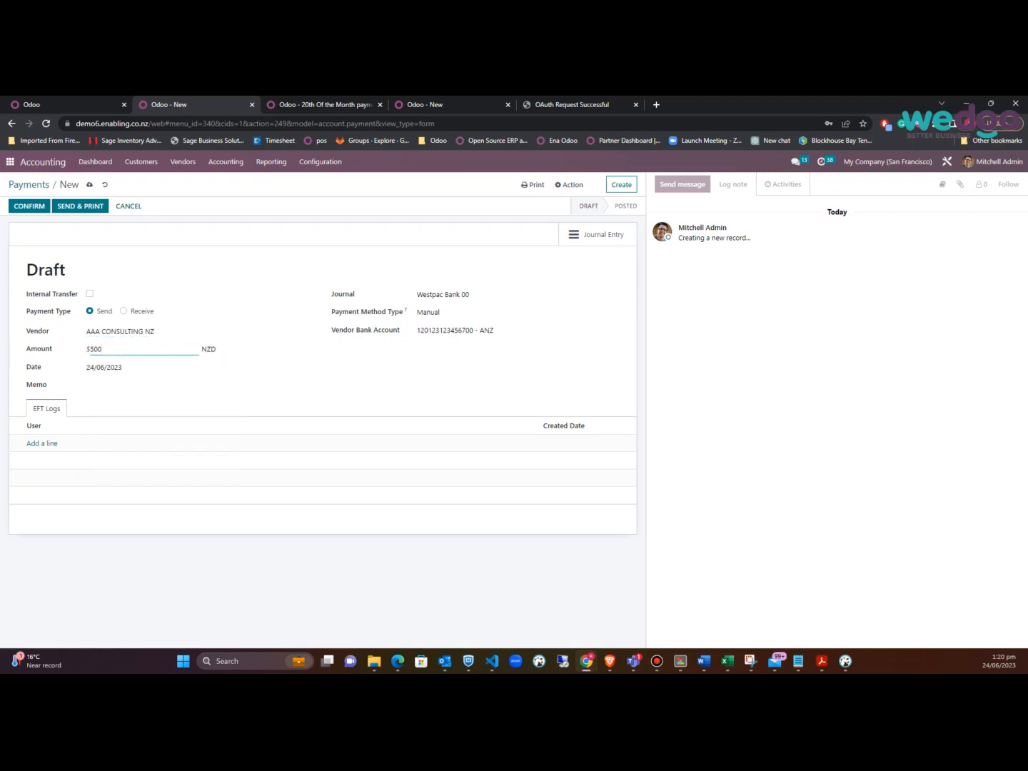
pyautogui.write('00')
pyautogui.click(462, 311)
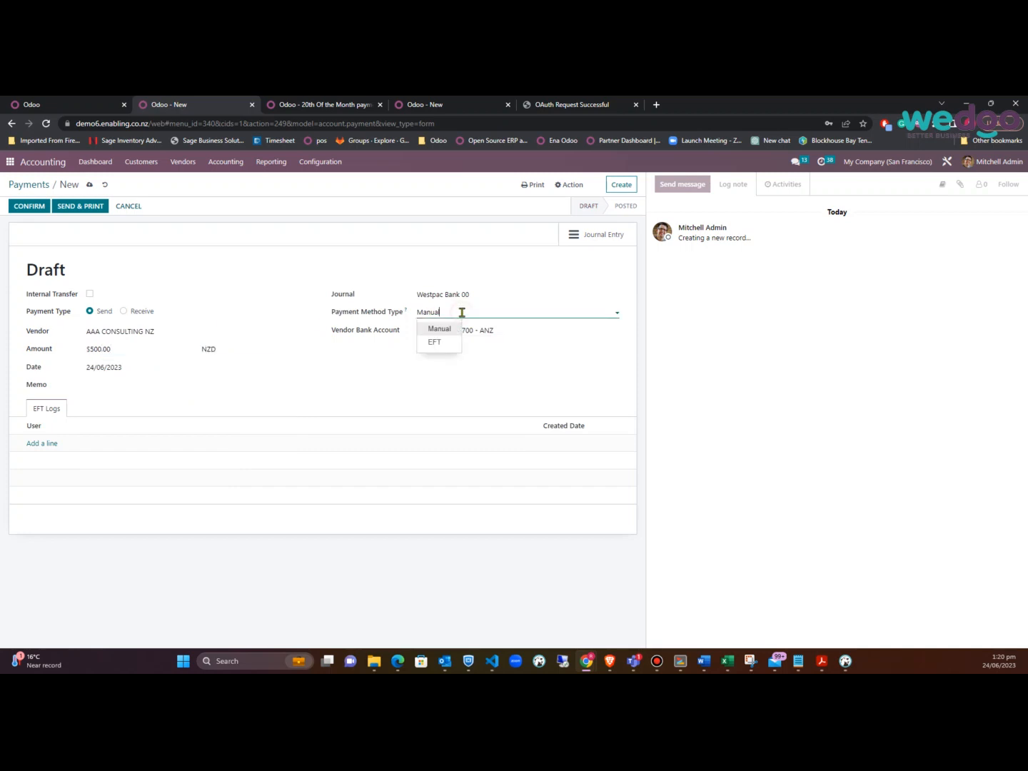
pyautogui.click(433, 344)
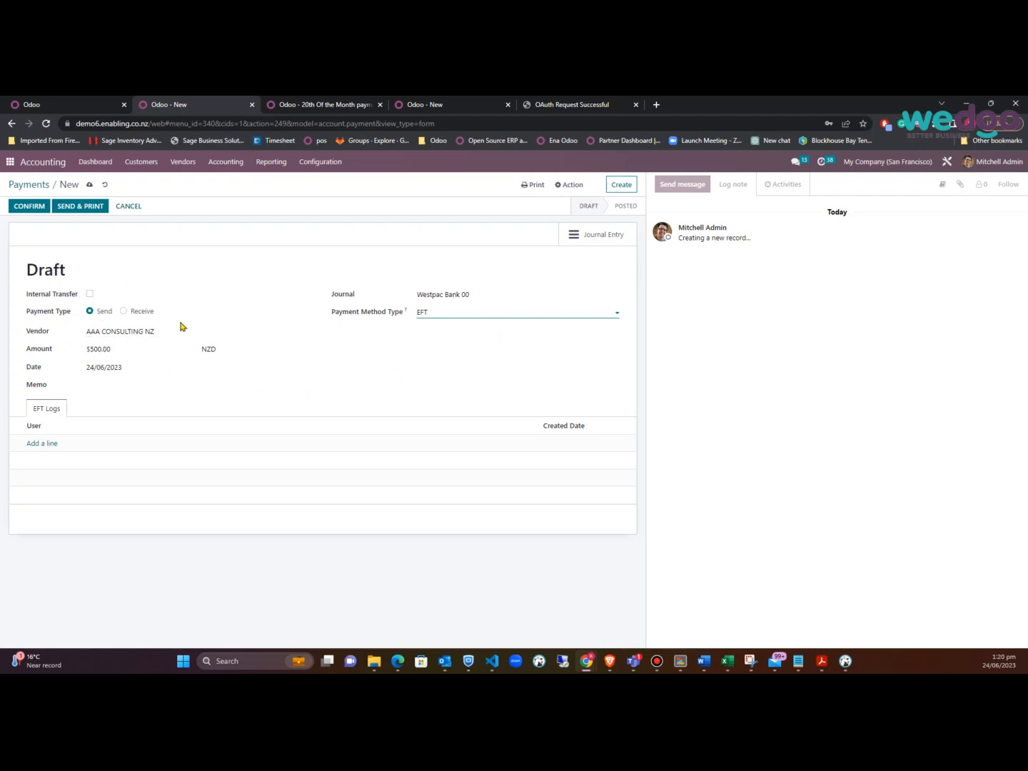
pyautogui.click(16, 207)
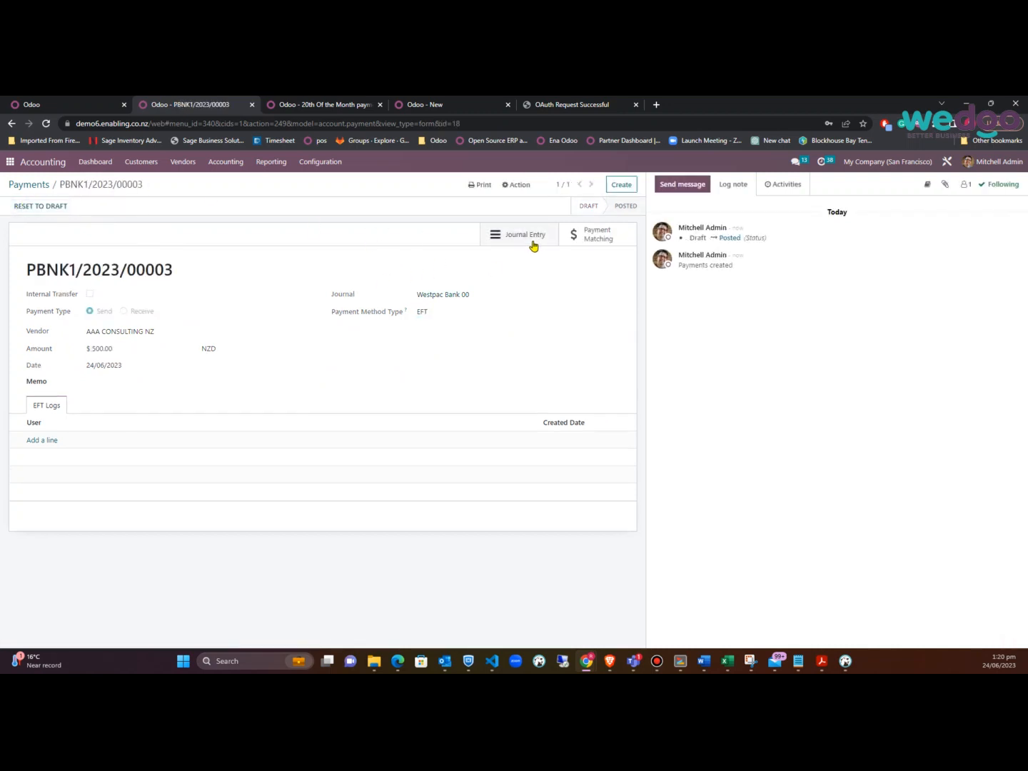
# Open Payment Matching for PBNK1/2023/00003 and inspect bill BILL/2023/06/0001
pyautogui.click(606, 239)
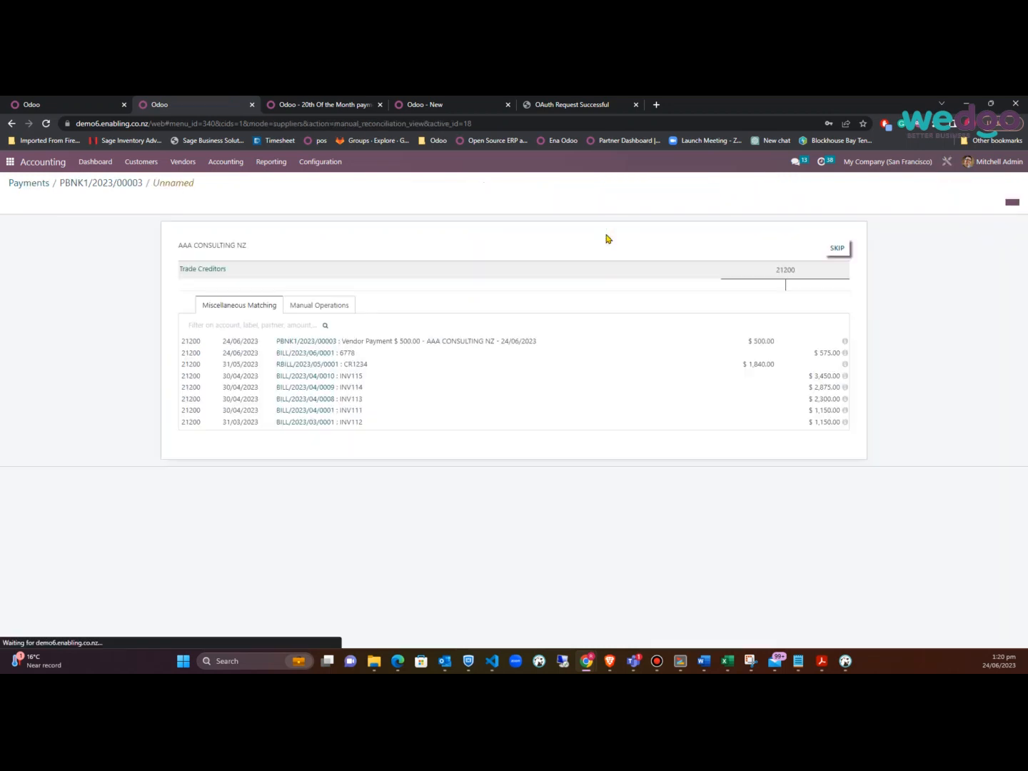
pyautogui.click(751, 341)
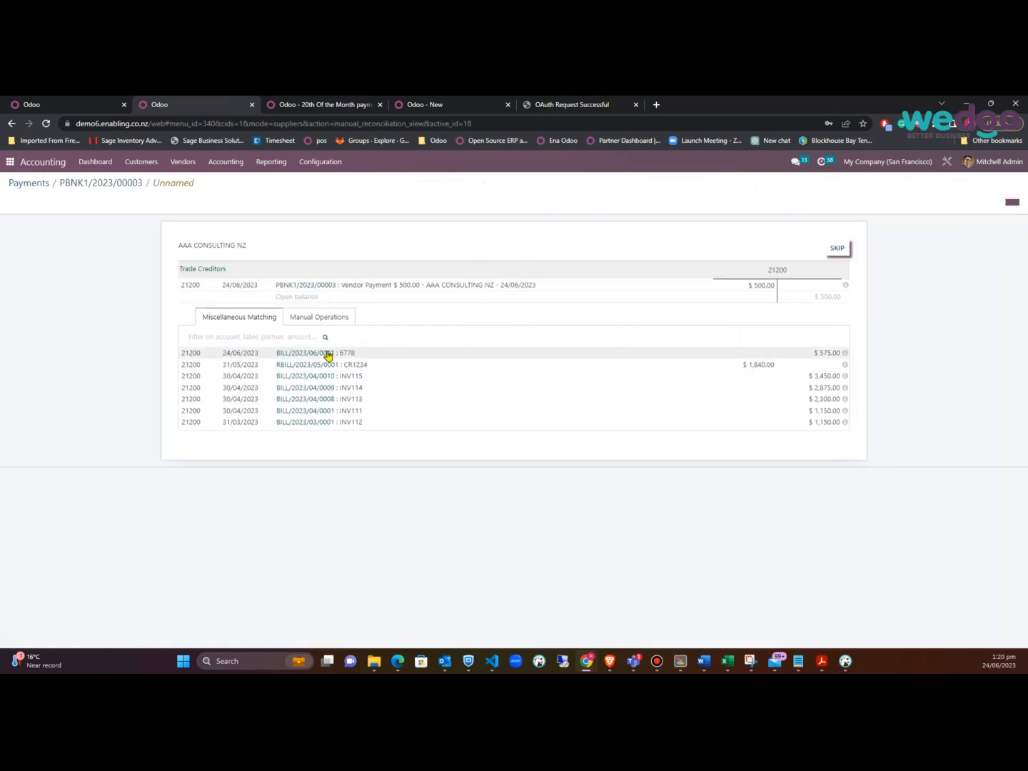
pyautogui.click(319, 354)
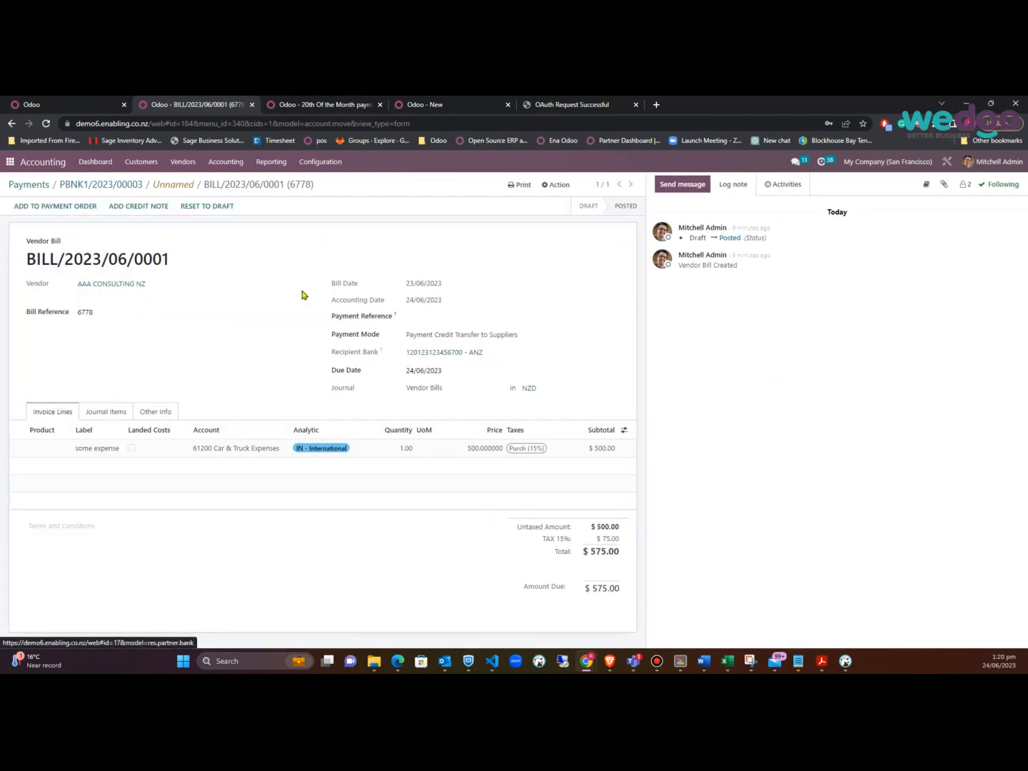
pyautogui.click(129, 184)
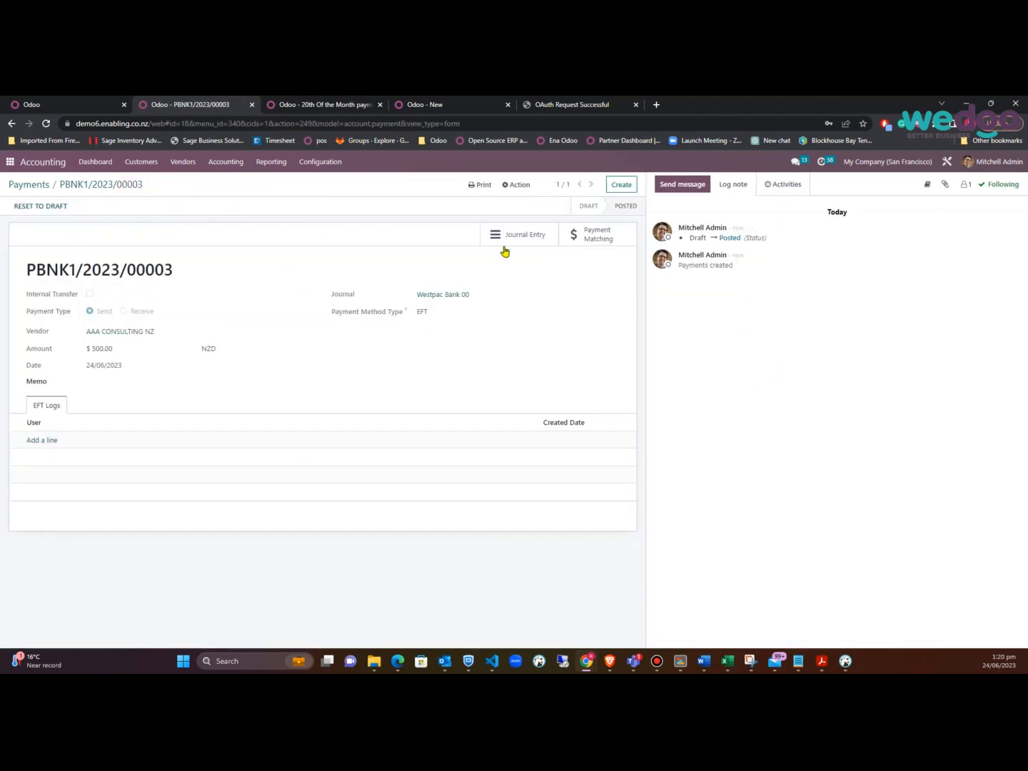
# Reconcile payment PBNK1/2023/00003 against BILL/2023/06/0001 and return to the payment
pyautogui.click(602, 237)
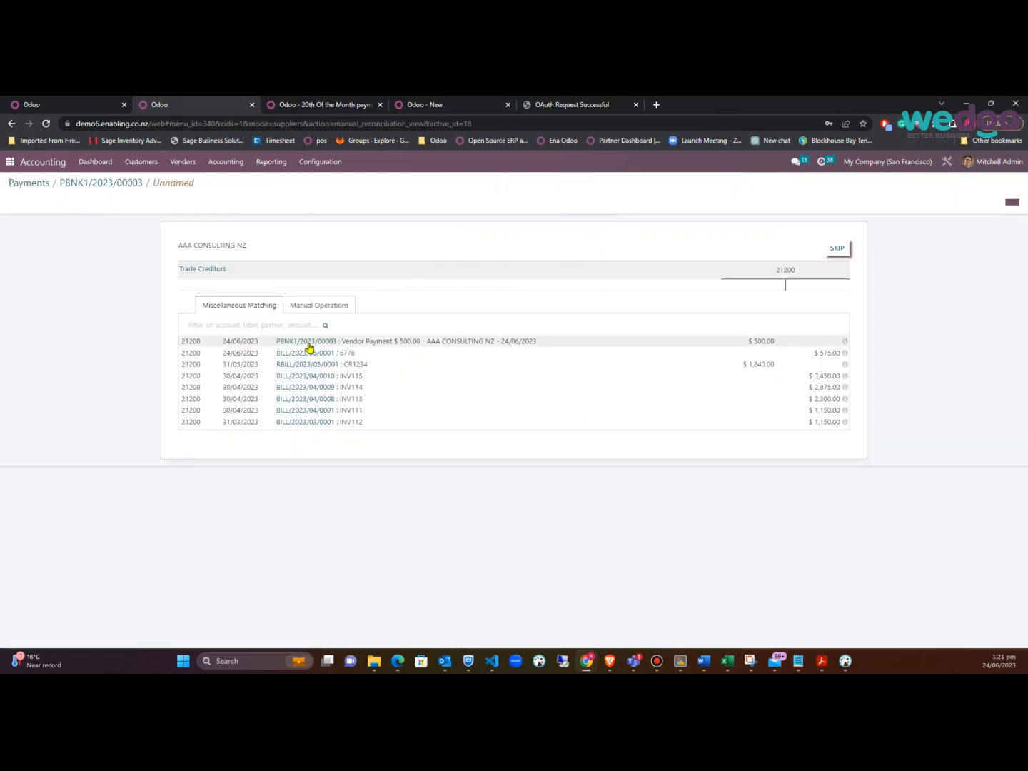
pyautogui.click(247, 344)
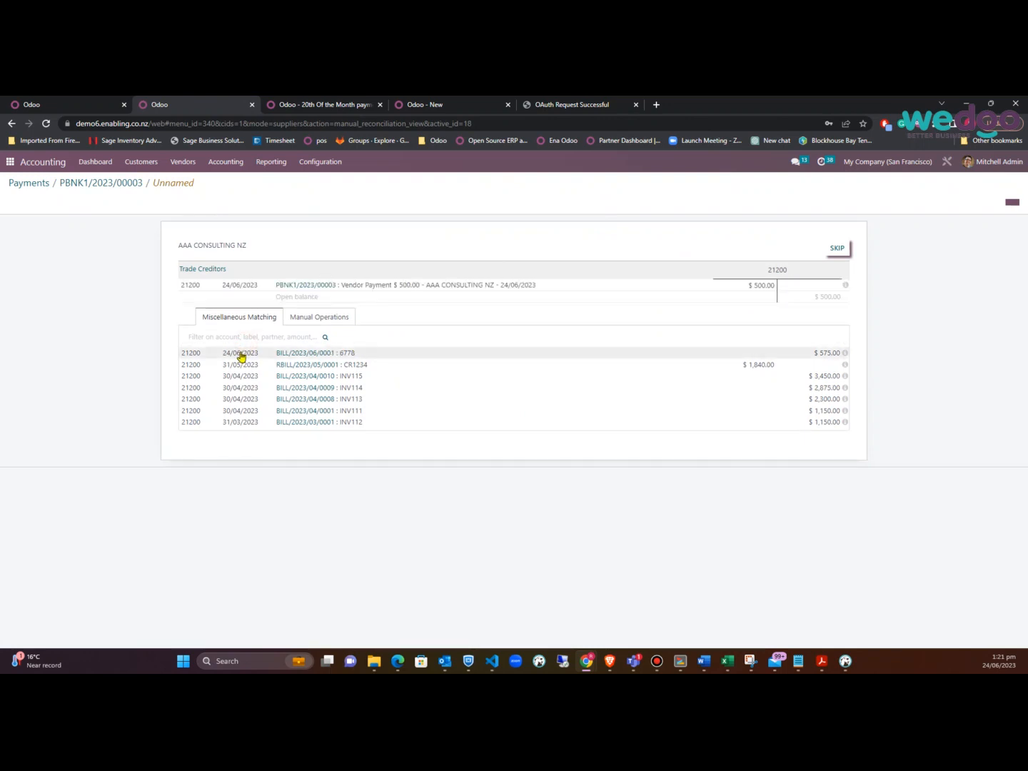
pyautogui.click(242, 355)
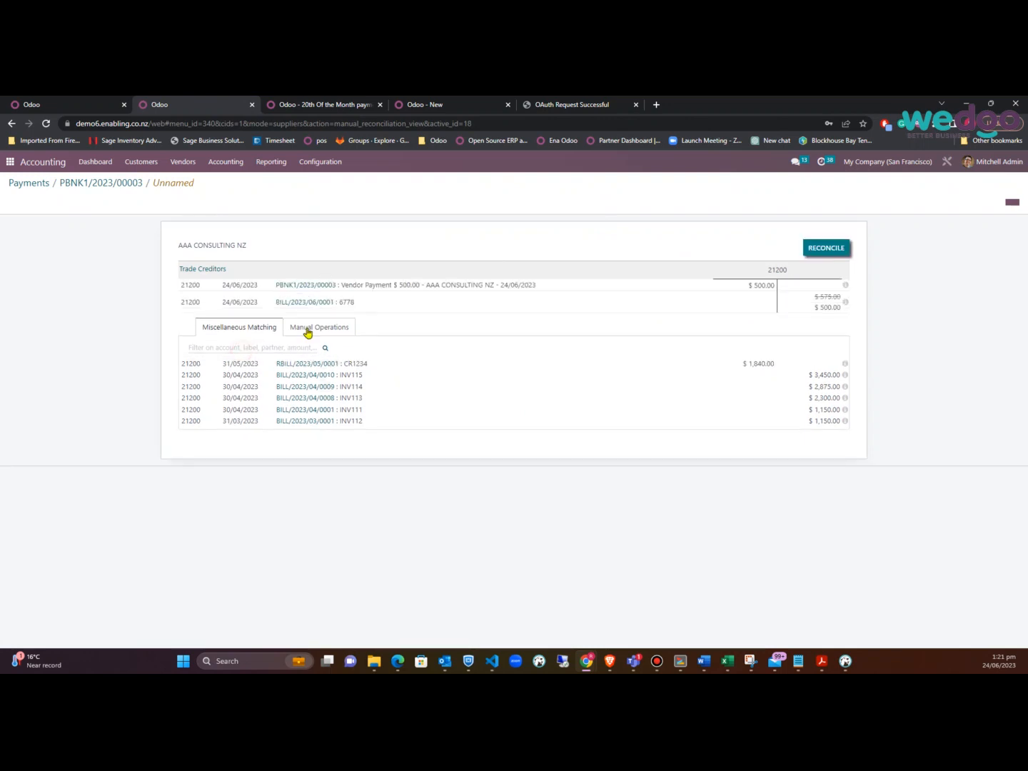
pyautogui.click(831, 254)
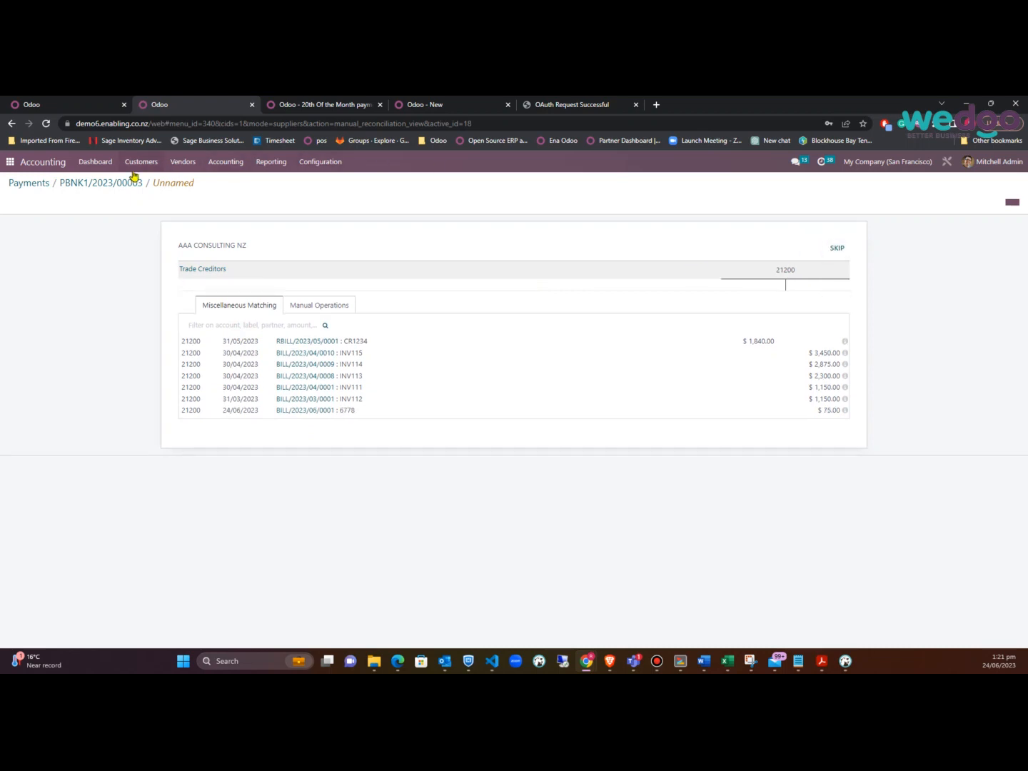
pyautogui.click(114, 183)
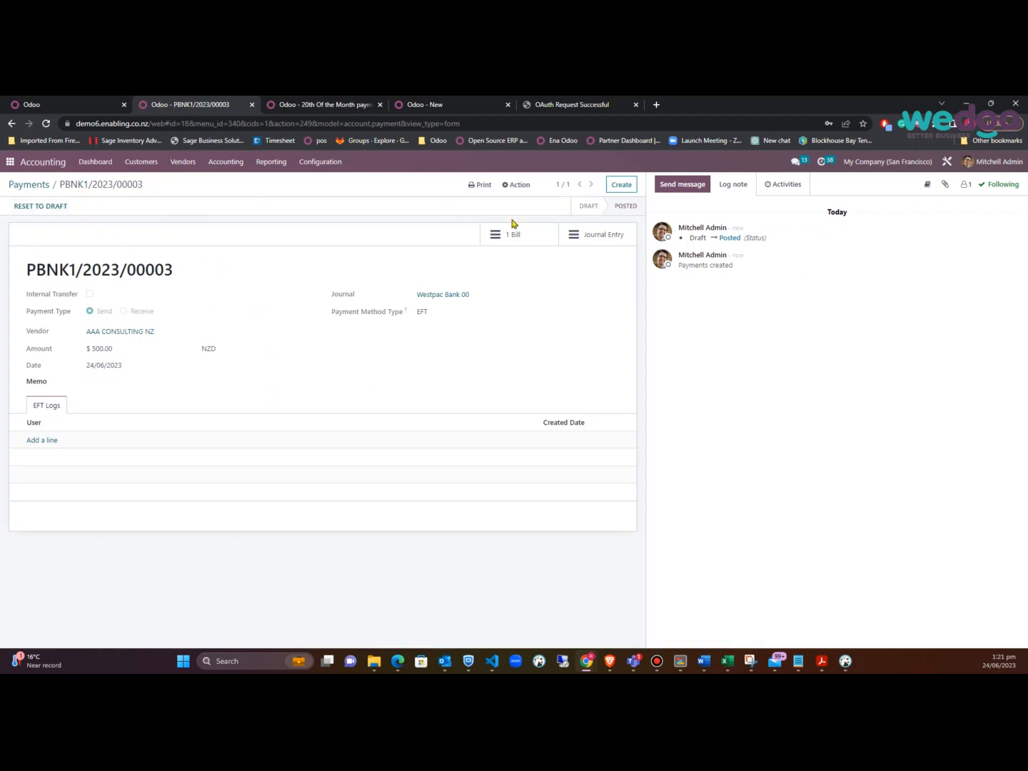
# Generate an ANZ-format EFT text file for payment PBNK1/2023/00003
pyautogui.click(519, 186)
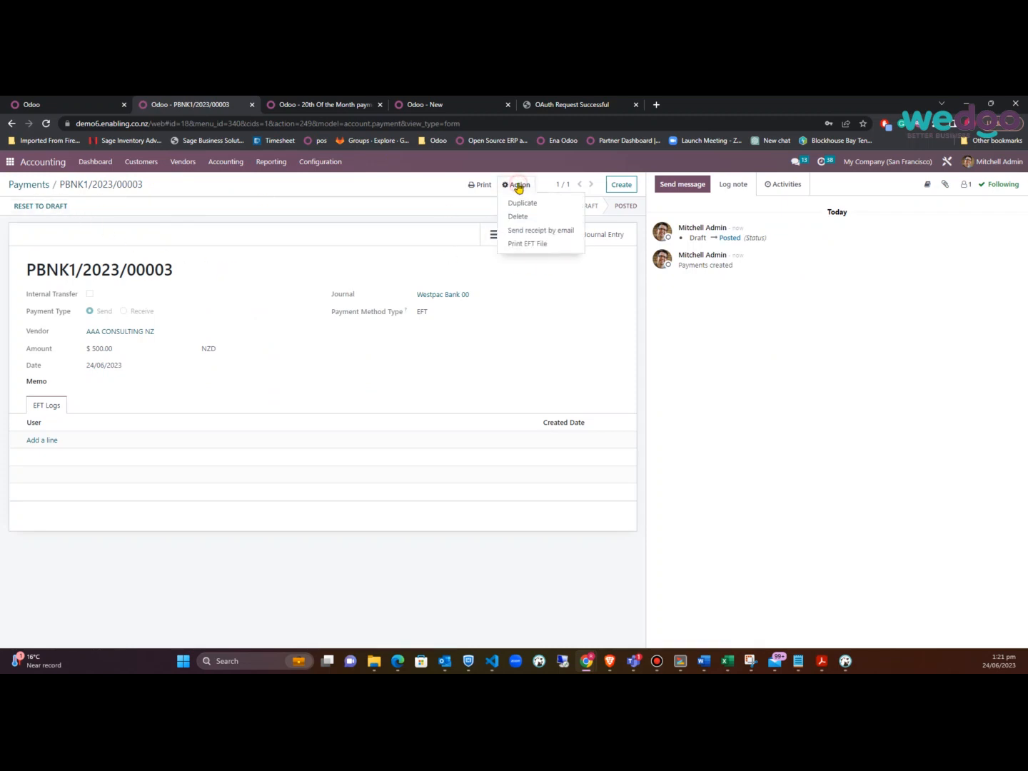
pyautogui.click(516, 245)
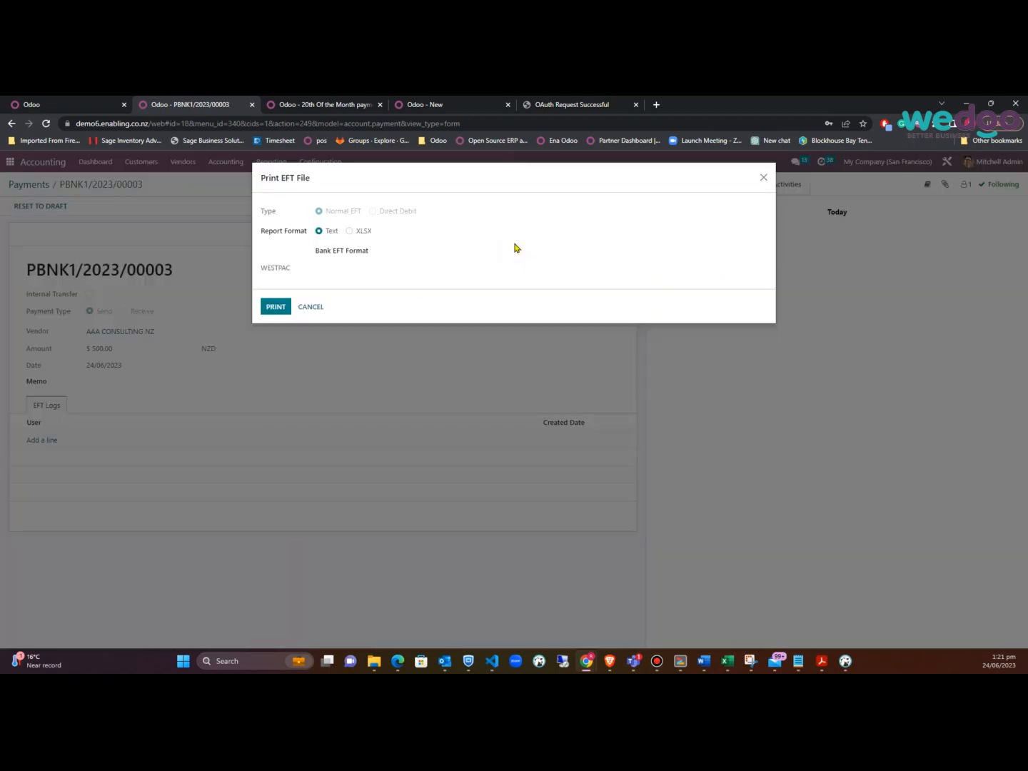
pyautogui.click(285, 270)
pyautogui.click(284, 292)
pyautogui.click(277, 305)
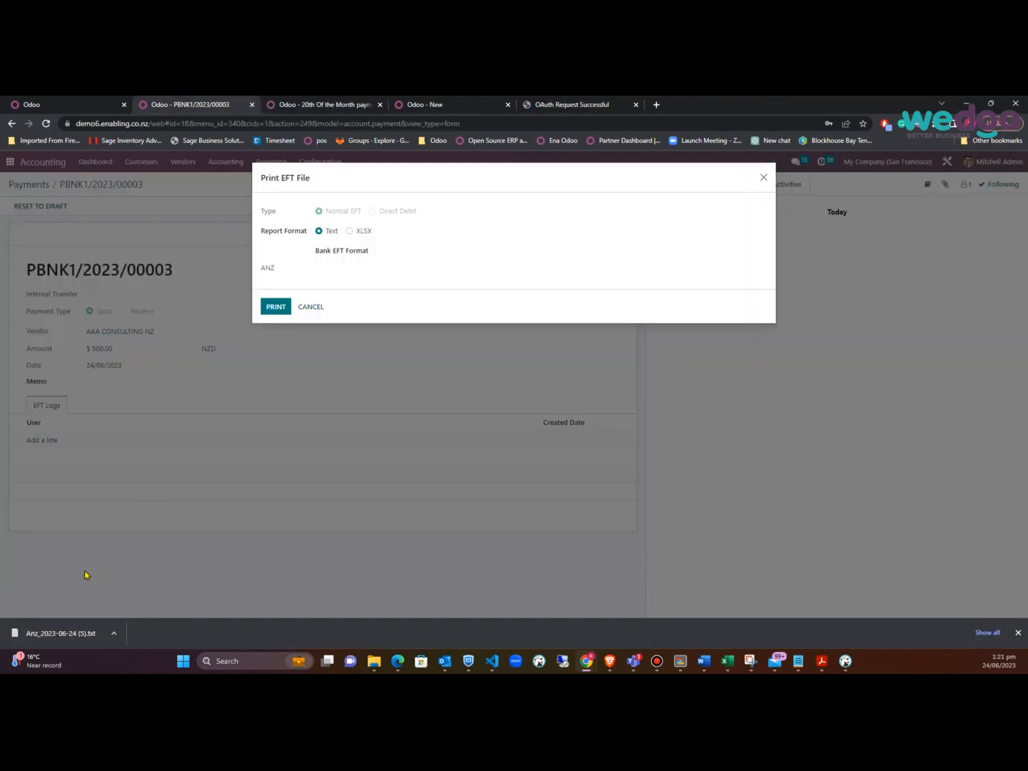
# Open the downloaded Anz_2023-06-24 (5).txt, move it aside, and close the Print EFT File dialog
pyautogui.click(62, 633)
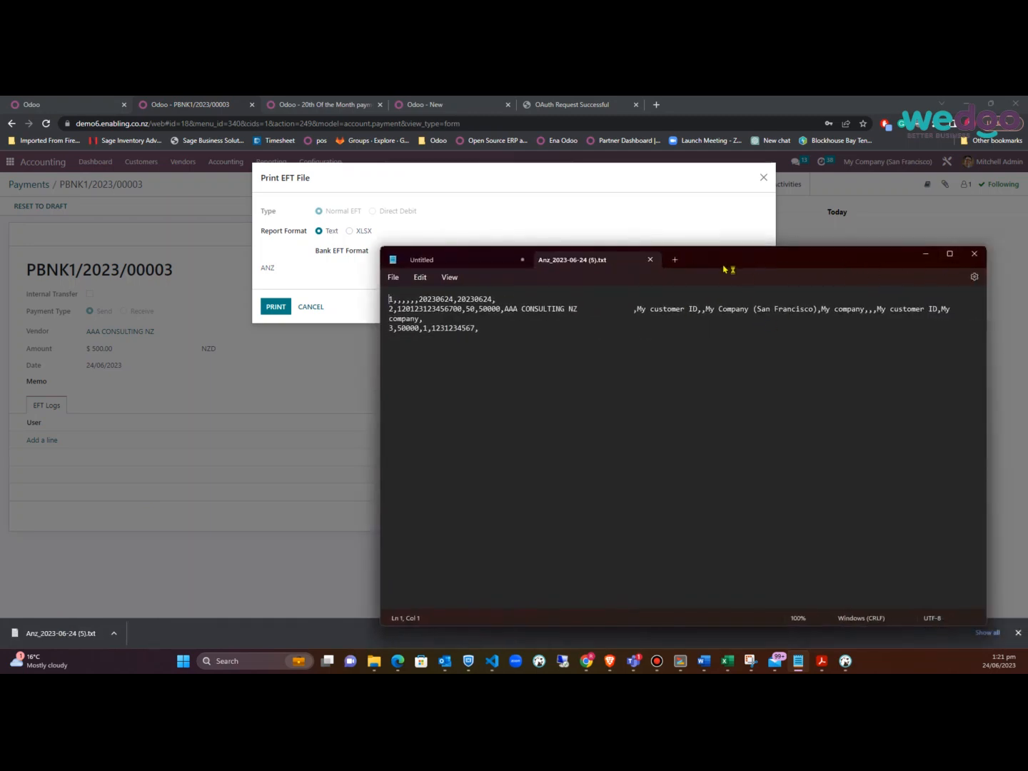
pyautogui.click(649, 259)
pyautogui.moveTo(692, 259); pyautogui.dragTo(1027, 258)
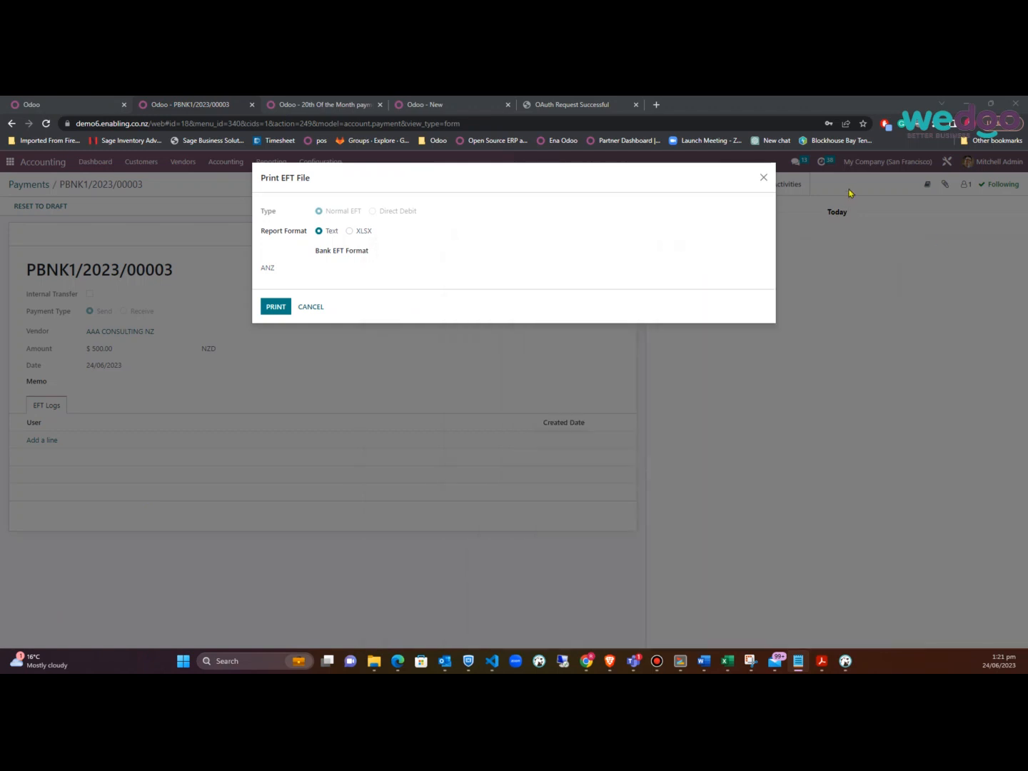
pyautogui.click(763, 177)
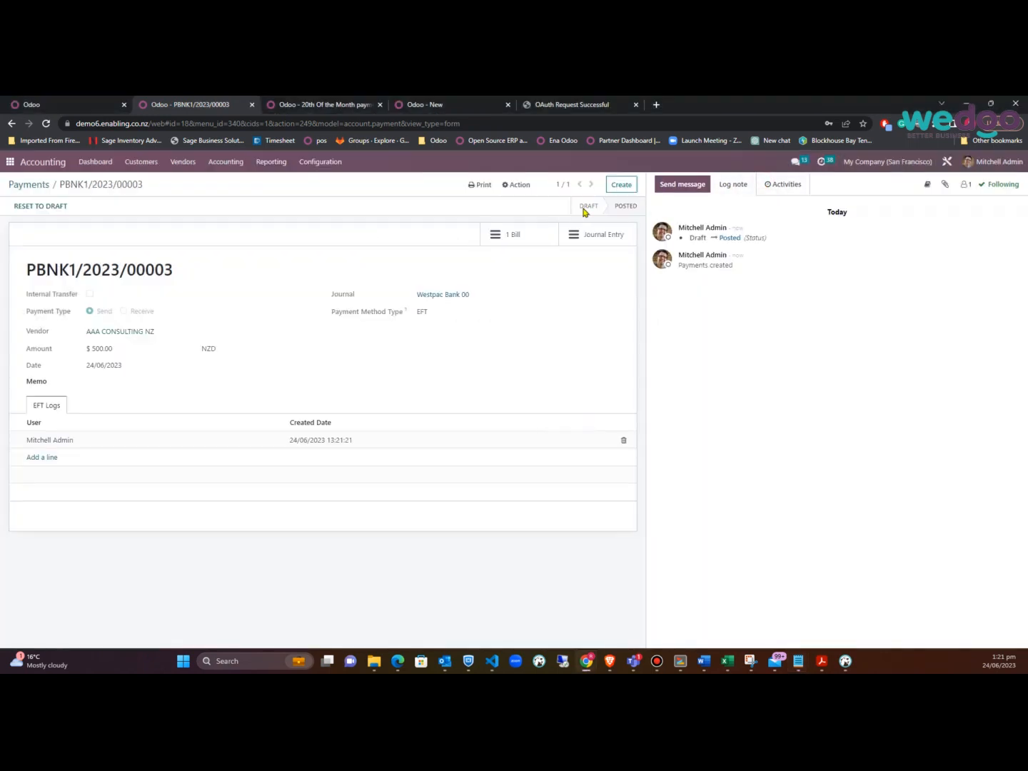
# Select payments PBNK1/2023/00003 and PBNK1/2023/00002 in the Payments list
pyautogui.click(43, 189)
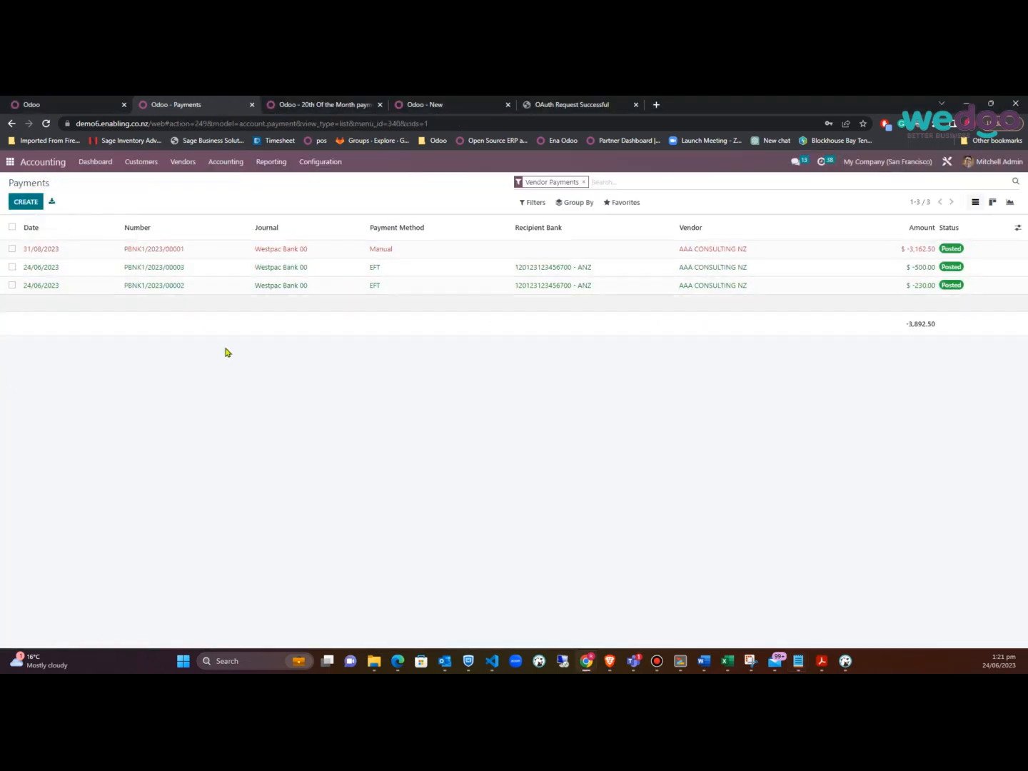
pyautogui.click(11, 266)
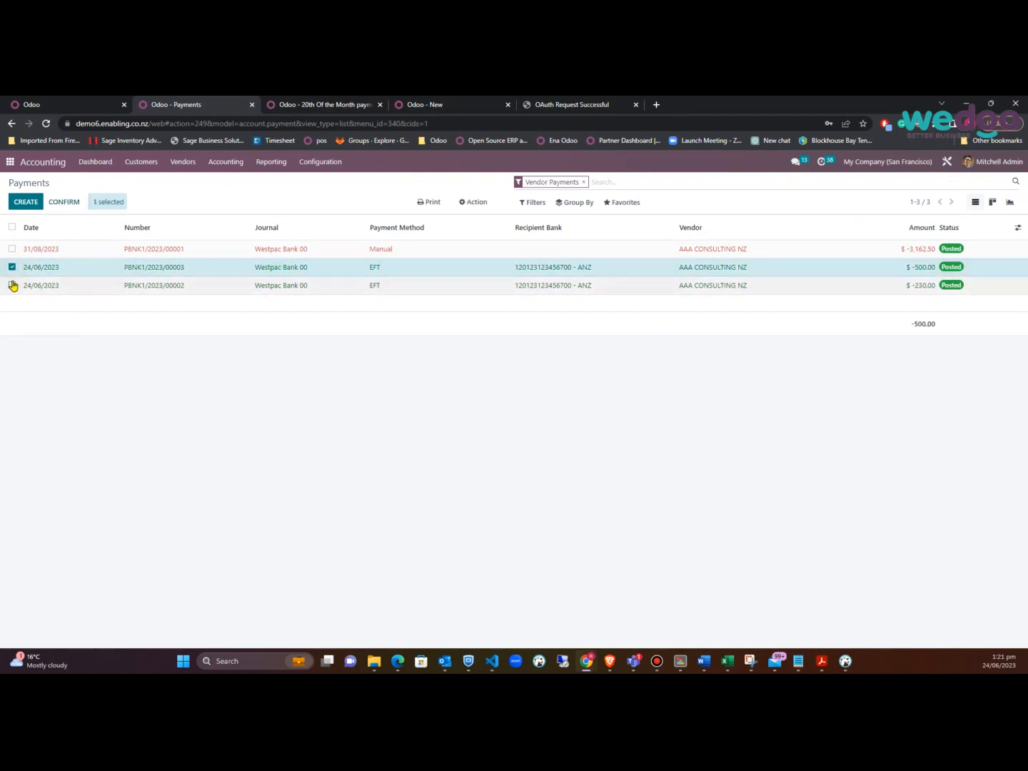
pyautogui.click(12, 287)
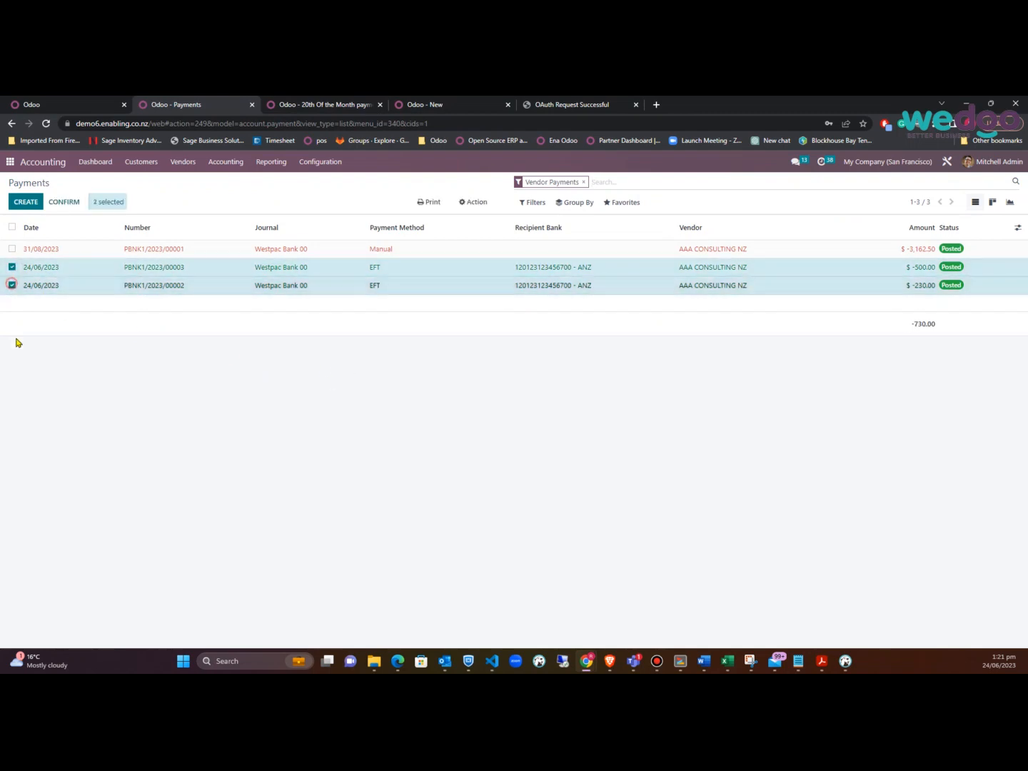
pyautogui.click(525, 203)
pyautogui.click(583, 357)
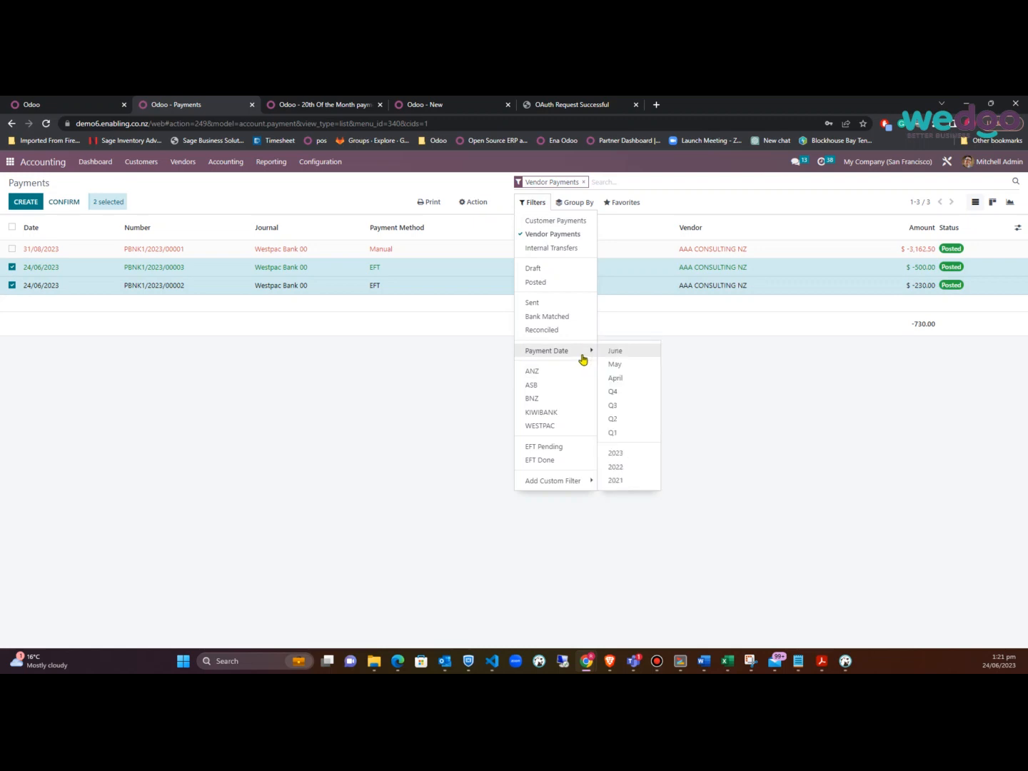
pyautogui.click(43, 392)
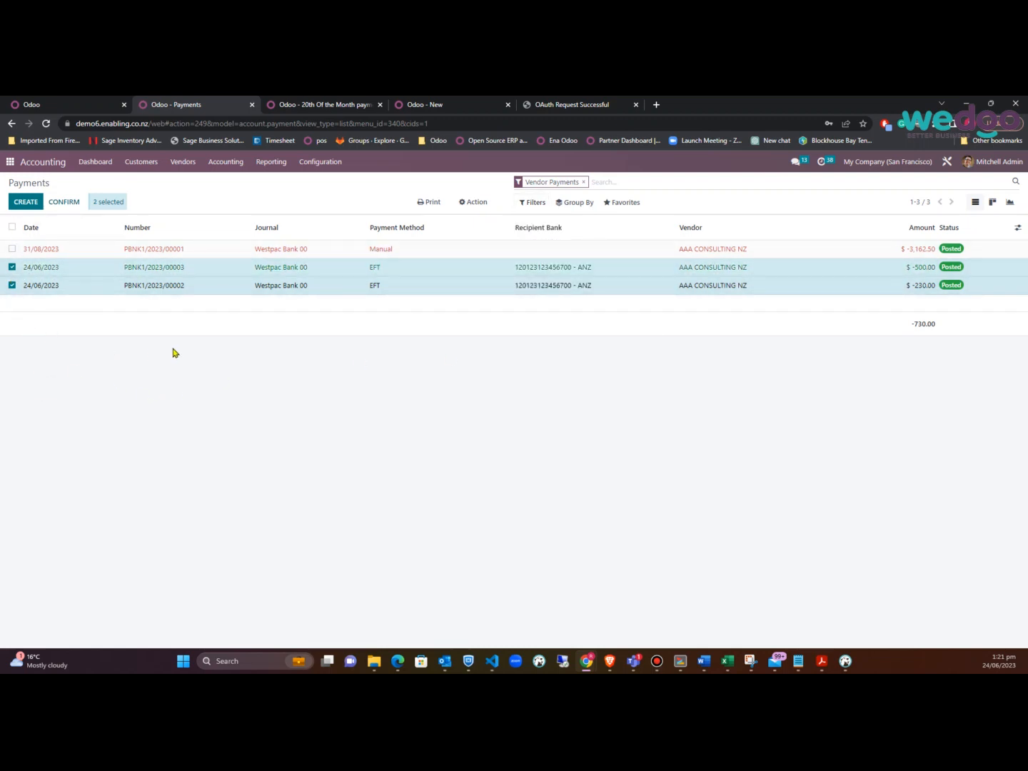
# Print a combined ANZ EFT file for both payments, open the download, and close the dialog
pyautogui.click(475, 202)
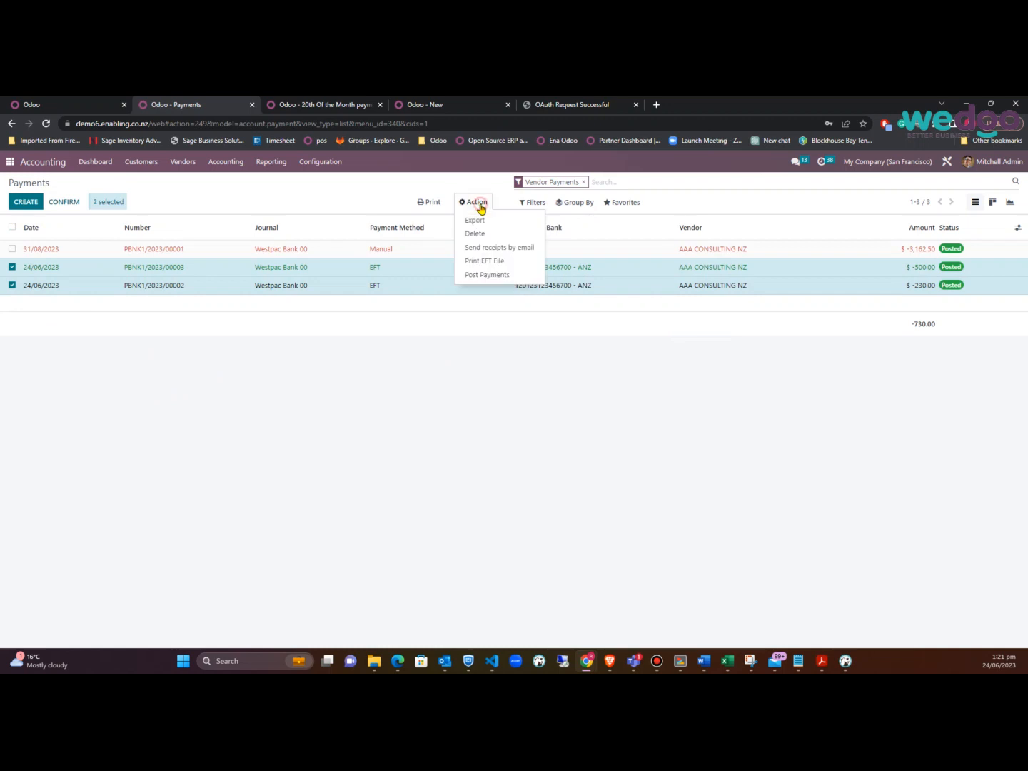
pyautogui.click(485, 261)
pyautogui.click(278, 269)
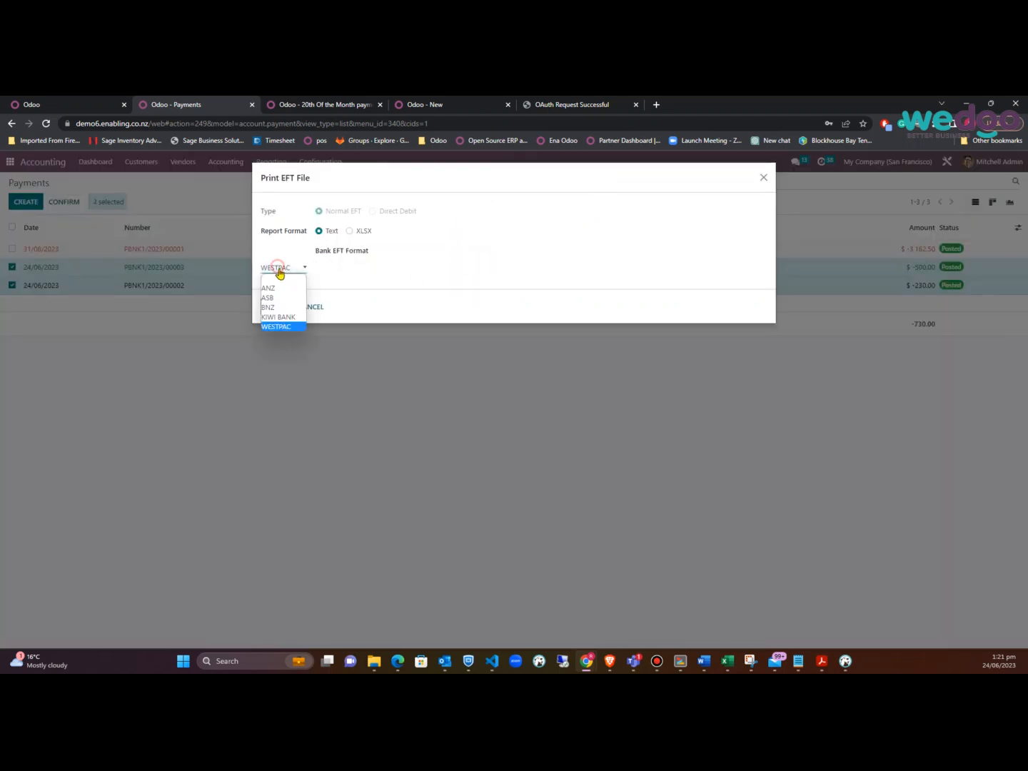
pyautogui.click(278, 290)
pyautogui.click(275, 306)
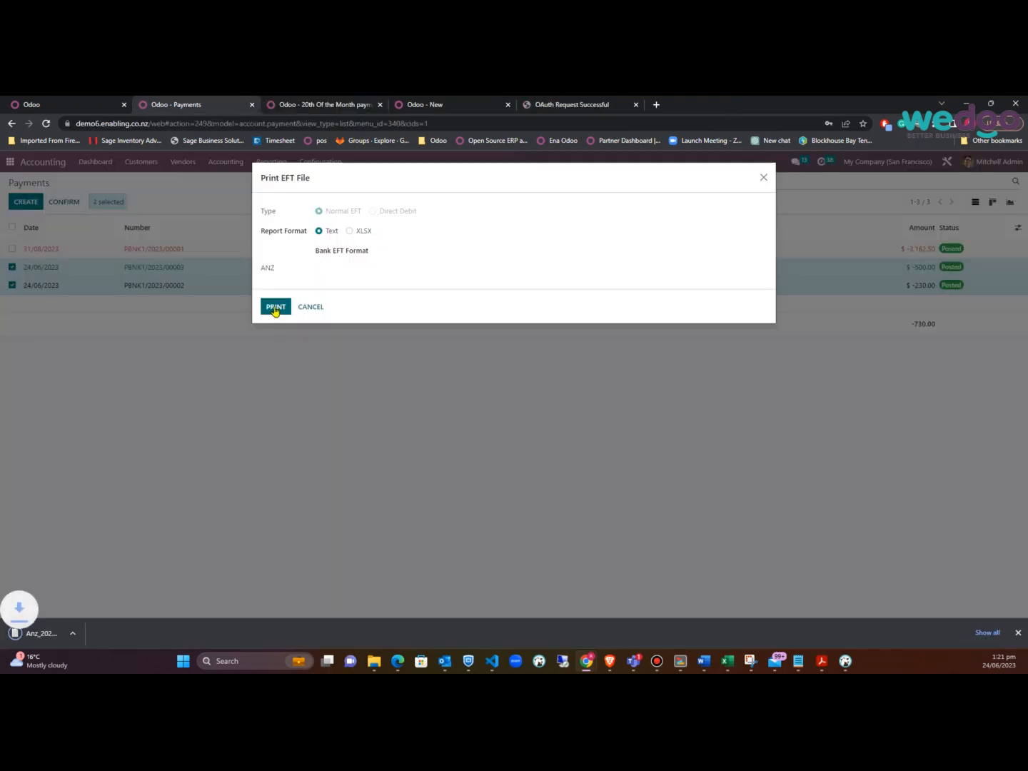
pyautogui.click(76, 635)
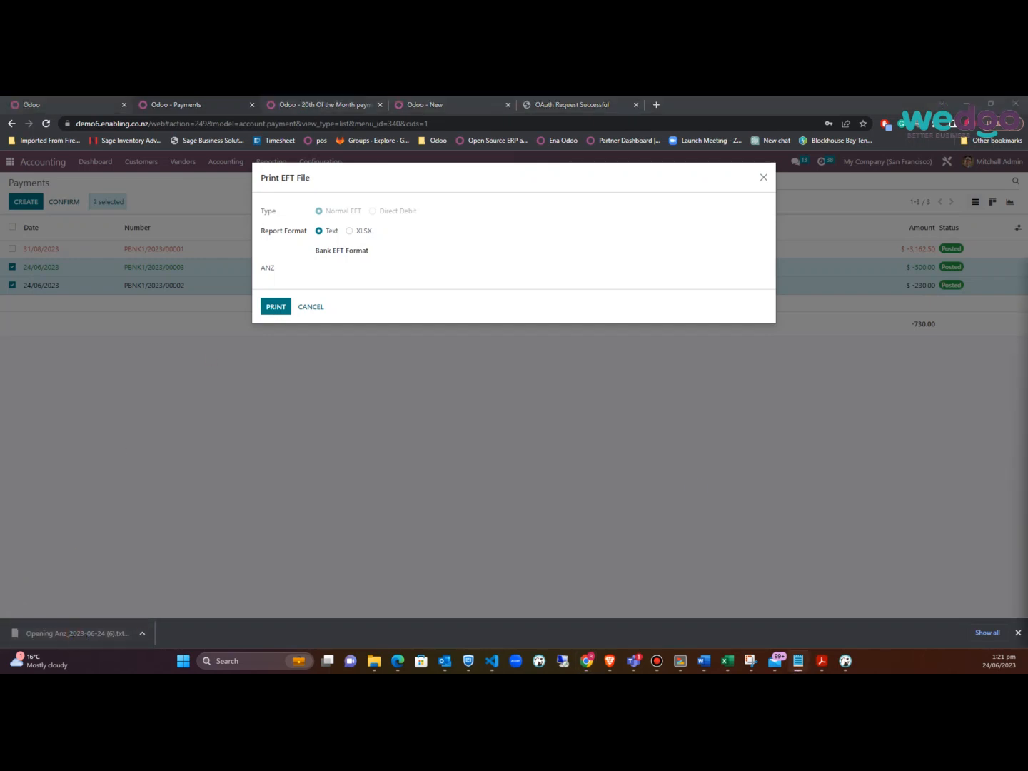
pyautogui.moveTo(805, 270); pyautogui.dragTo(1027, 274)
pyautogui.click(767, 180)
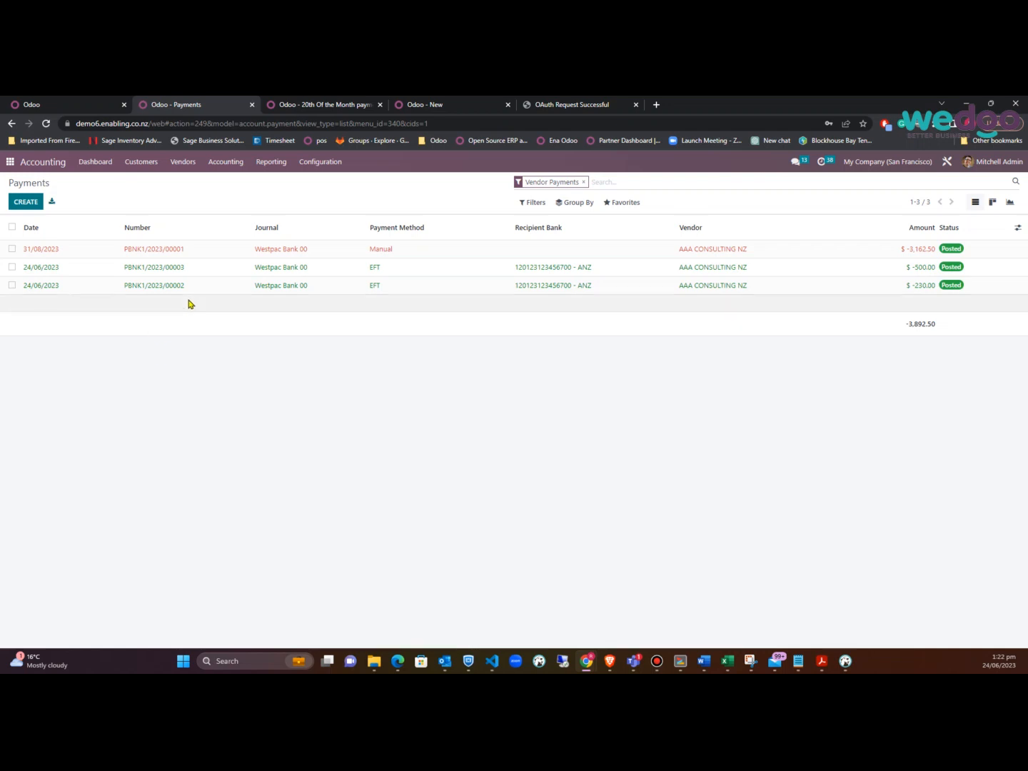
# Create a new payment order using Payment Credit Transfer to Suppliers as its payment mode
pyautogui.click(184, 166)
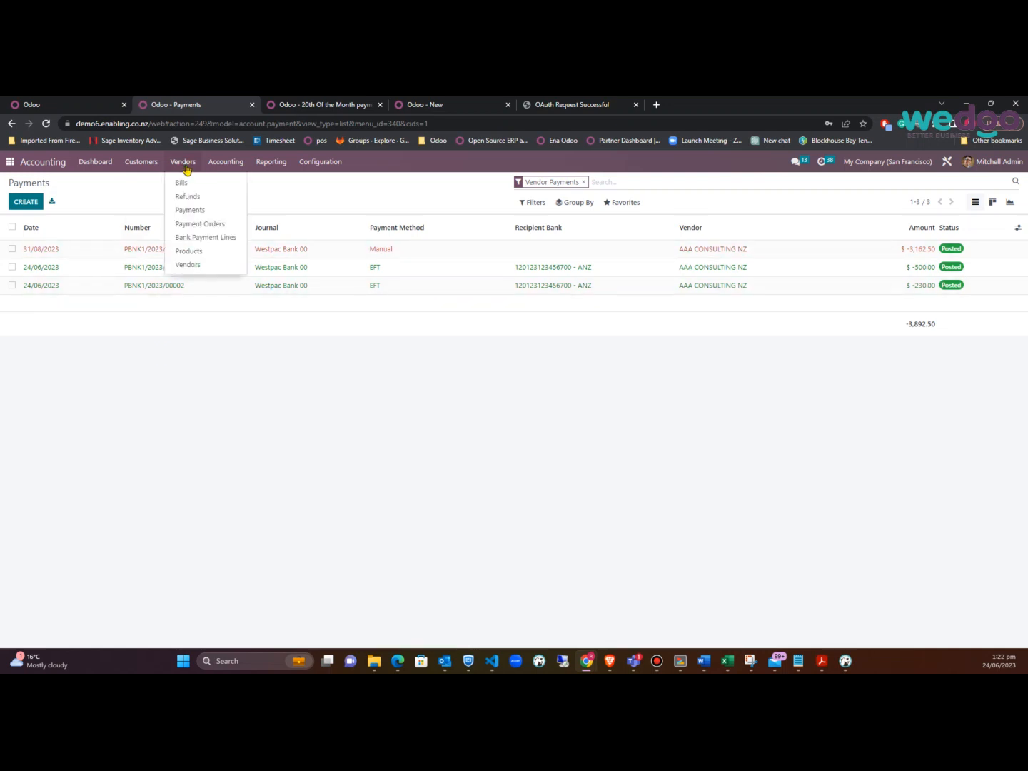
pyautogui.click(190, 225)
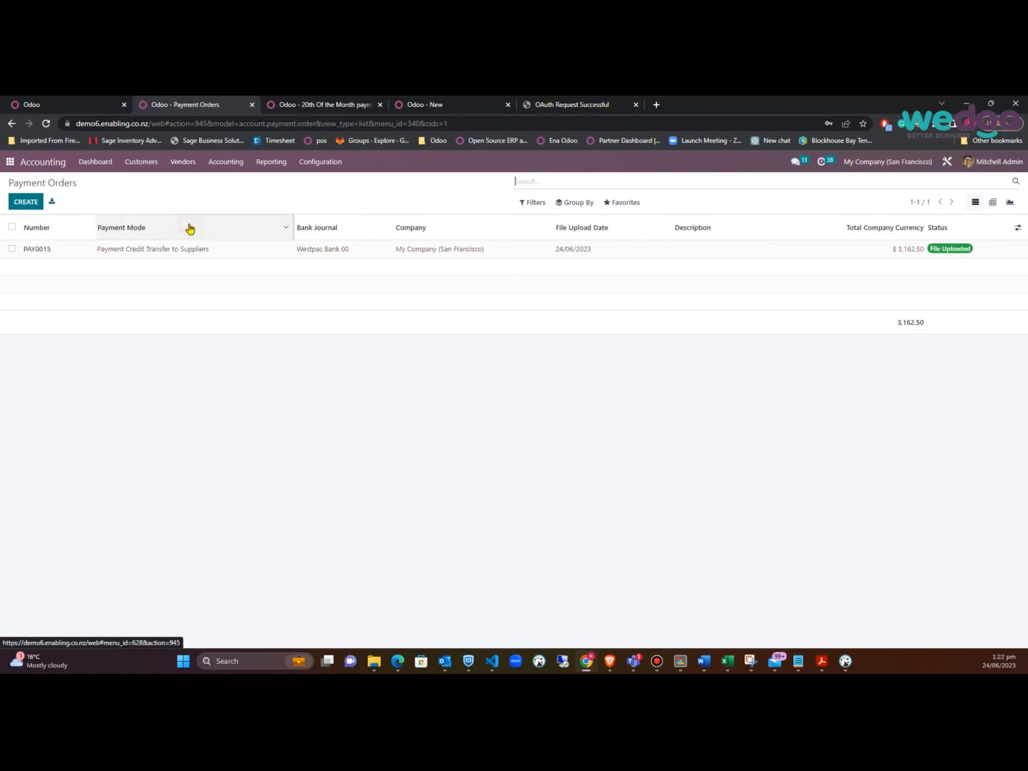
pyautogui.click(28, 202)
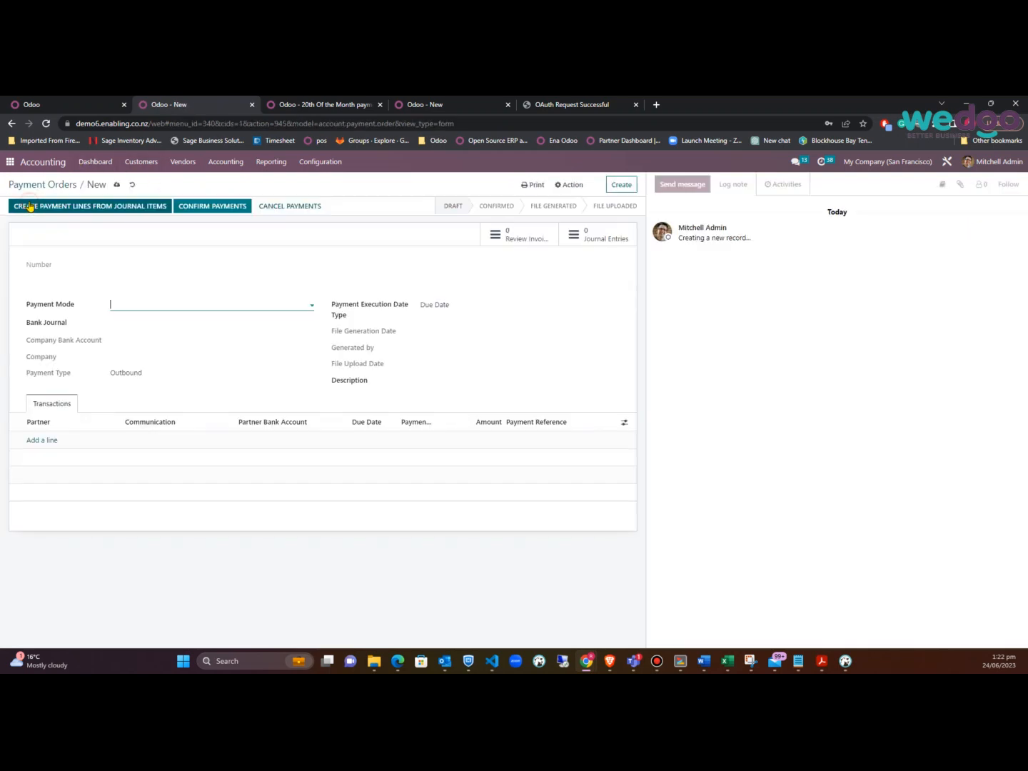
pyautogui.click(305, 303)
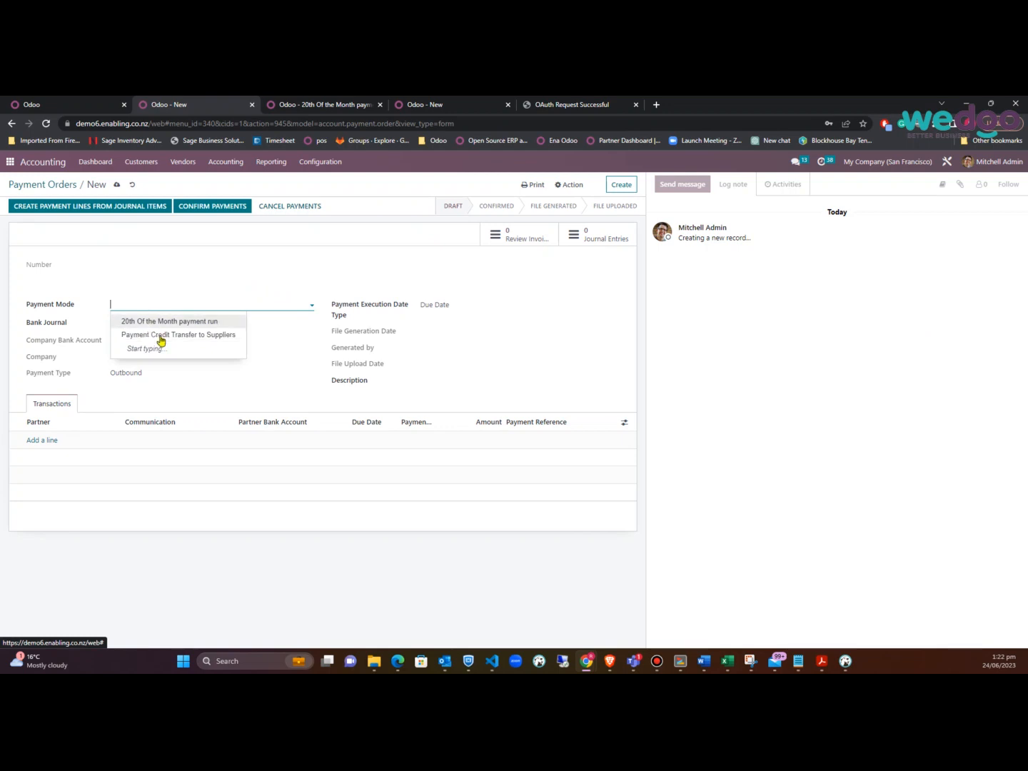
pyautogui.click(202, 336)
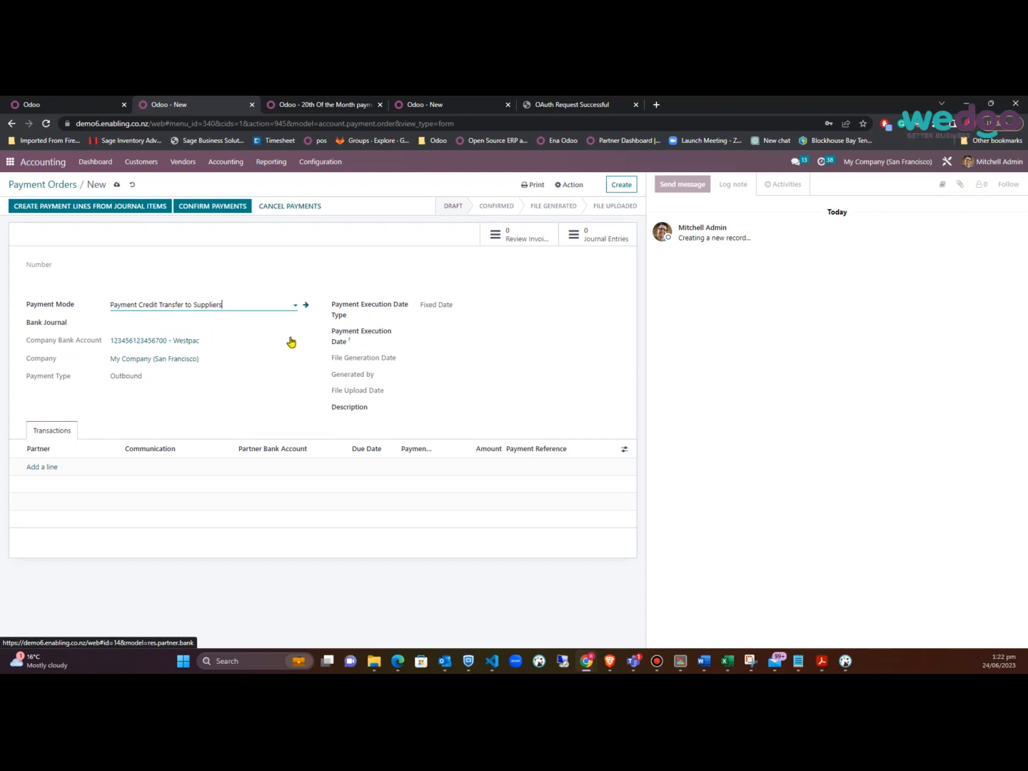
# Review the 20th Of the Month payment mode, leaving its bank account link as Fixed
pyautogui.click(308, 106)
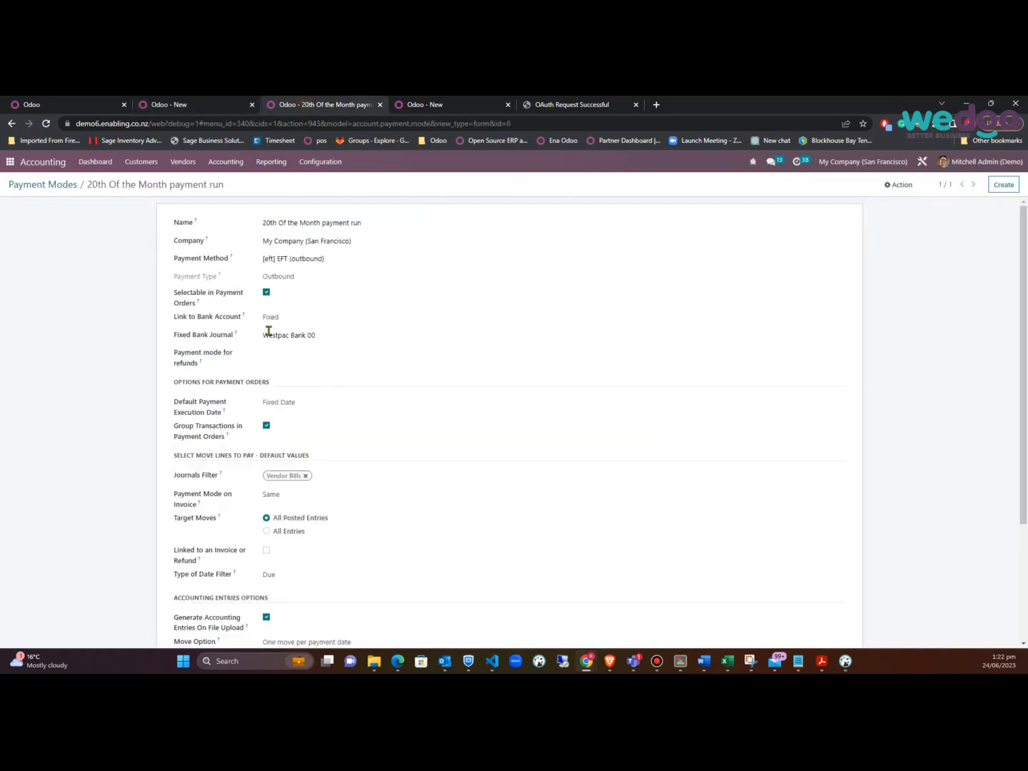
pyautogui.click(294, 318)
pyautogui.click(295, 317)
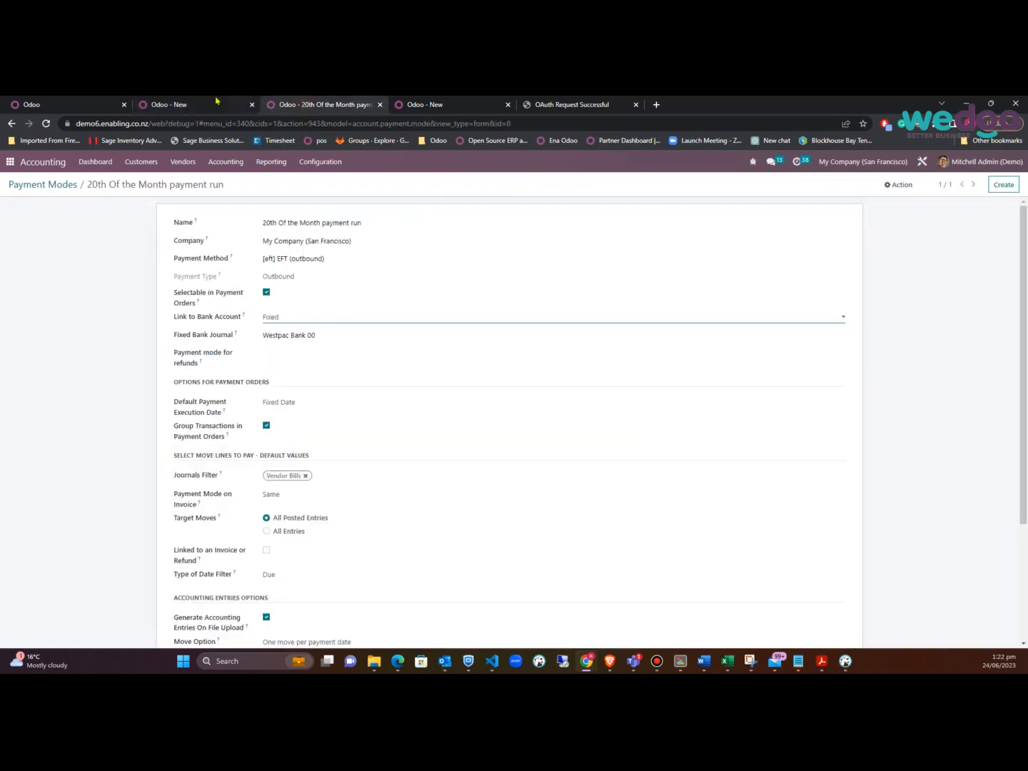
# Set the new payment order's execution date to 26/06/2023
pyautogui.click(207, 104)
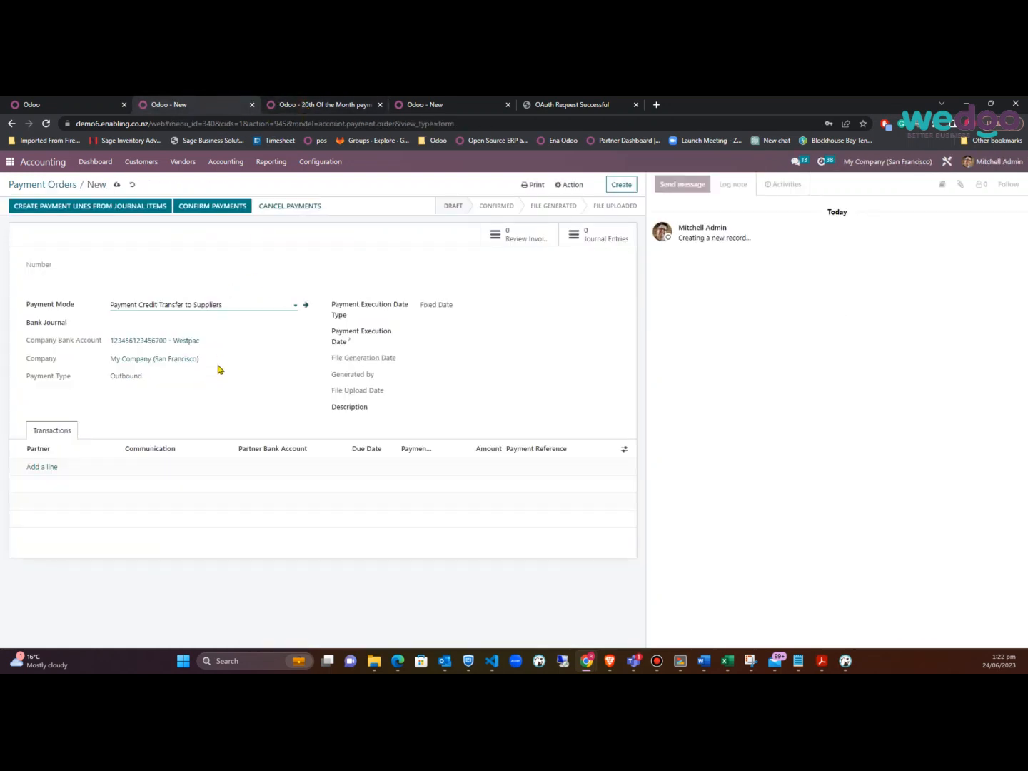
pyautogui.click(448, 334)
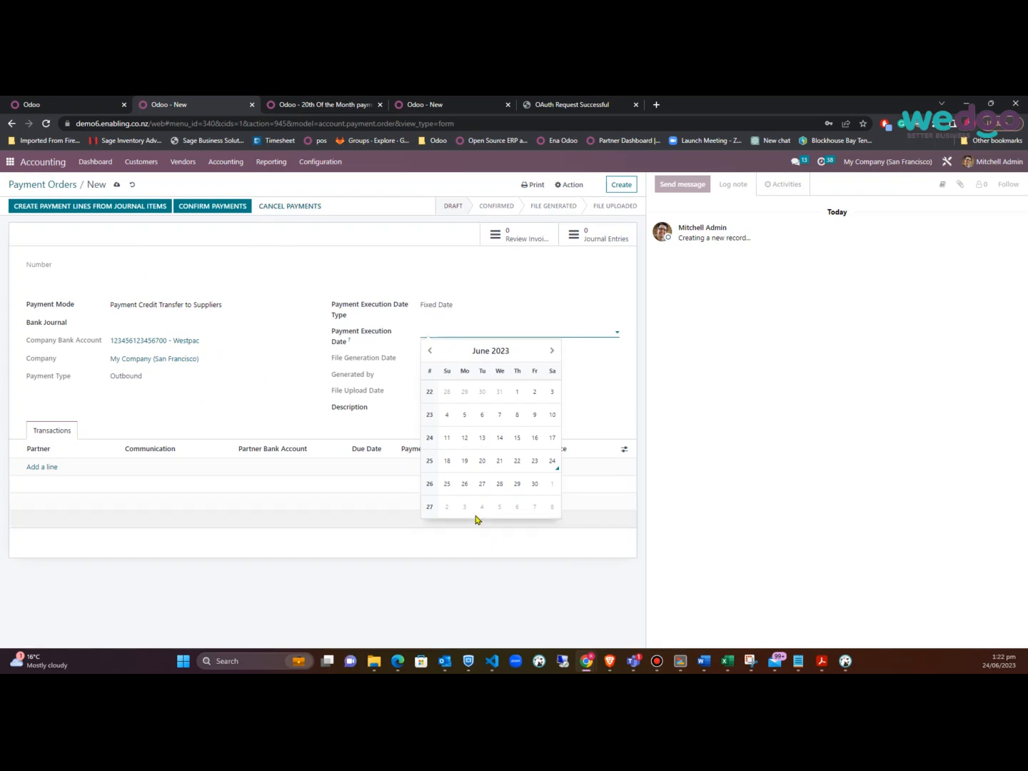
pyautogui.click(464, 485)
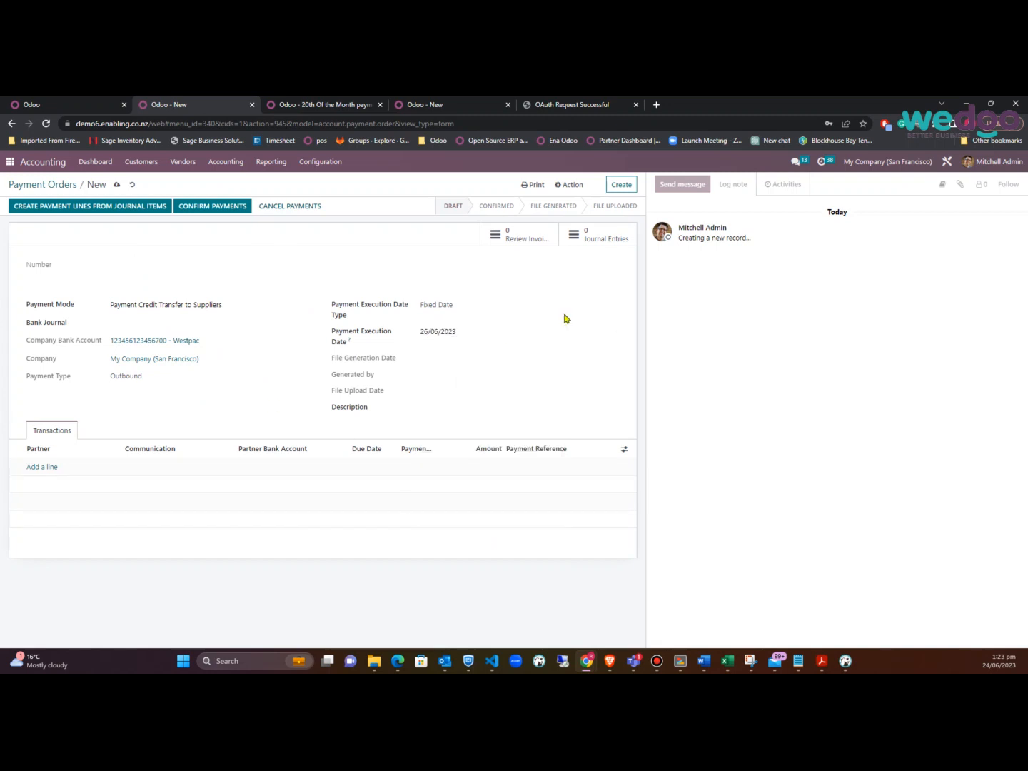
# Check the payment mode's default execution date option, keeping Fixed Date
pyautogui.click(347, 107)
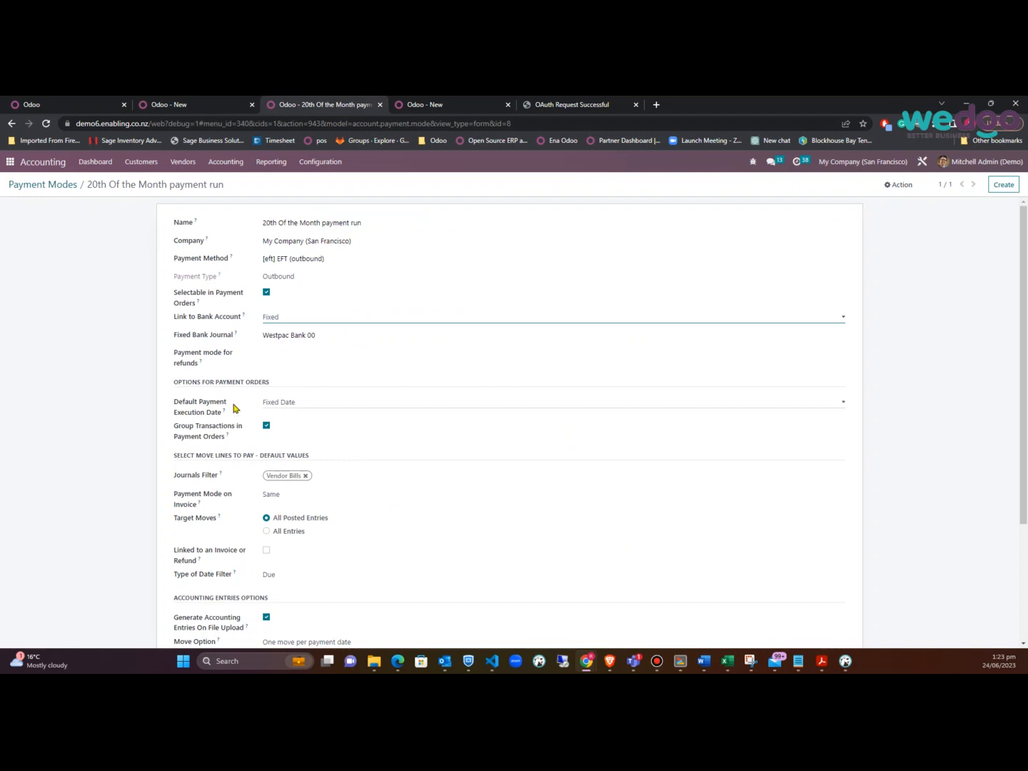
pyautogui.click(331, 404)
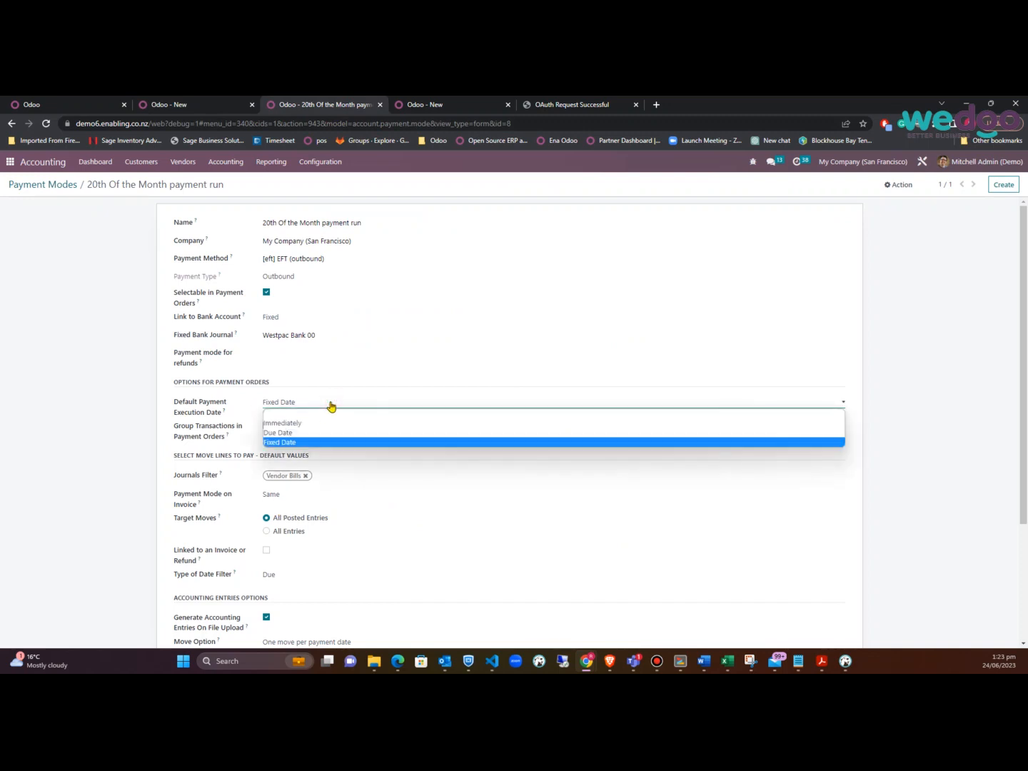
pyautogui.click(331, 404)
pyautogui.click(330, 404)
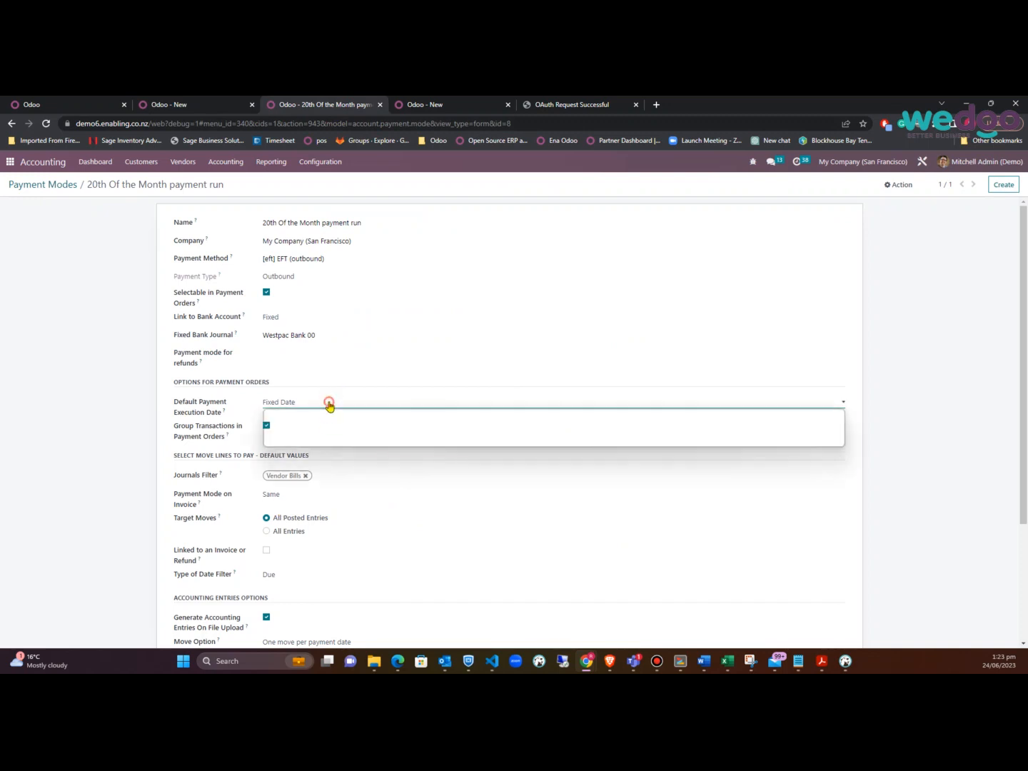
pyautogui.click(329, 404)
pyautogui.click(202, 102)
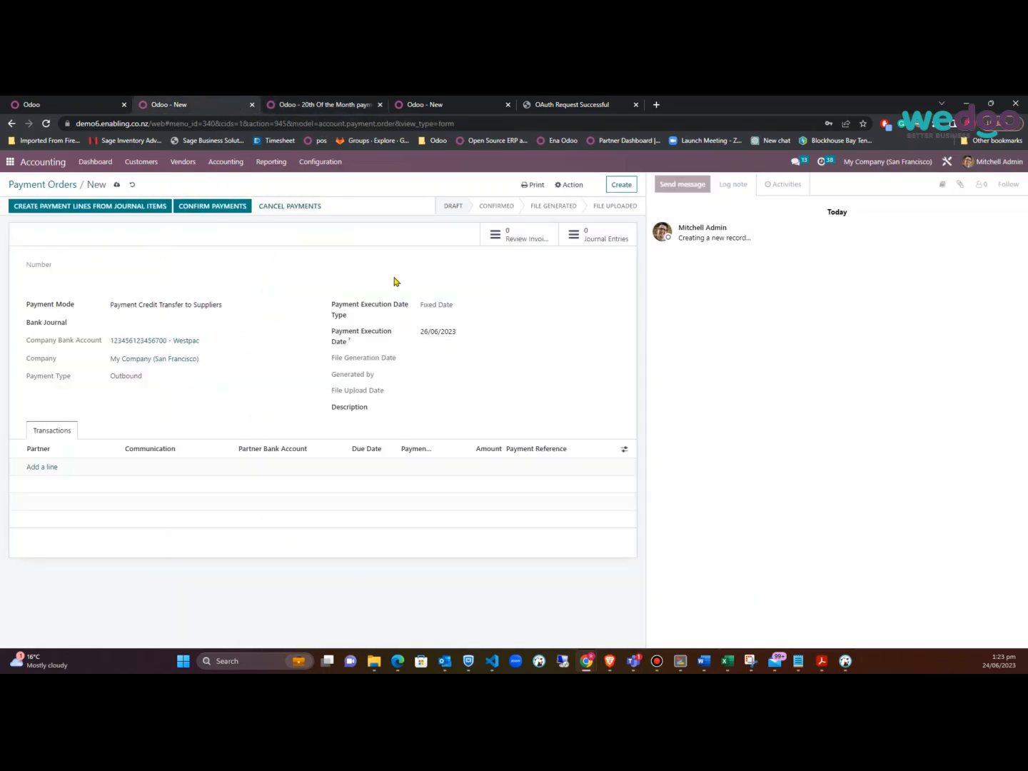
# Save the order as PAY0016 and set the payment-line due date to 31/07/2023
pyautogui.click(116, 185)
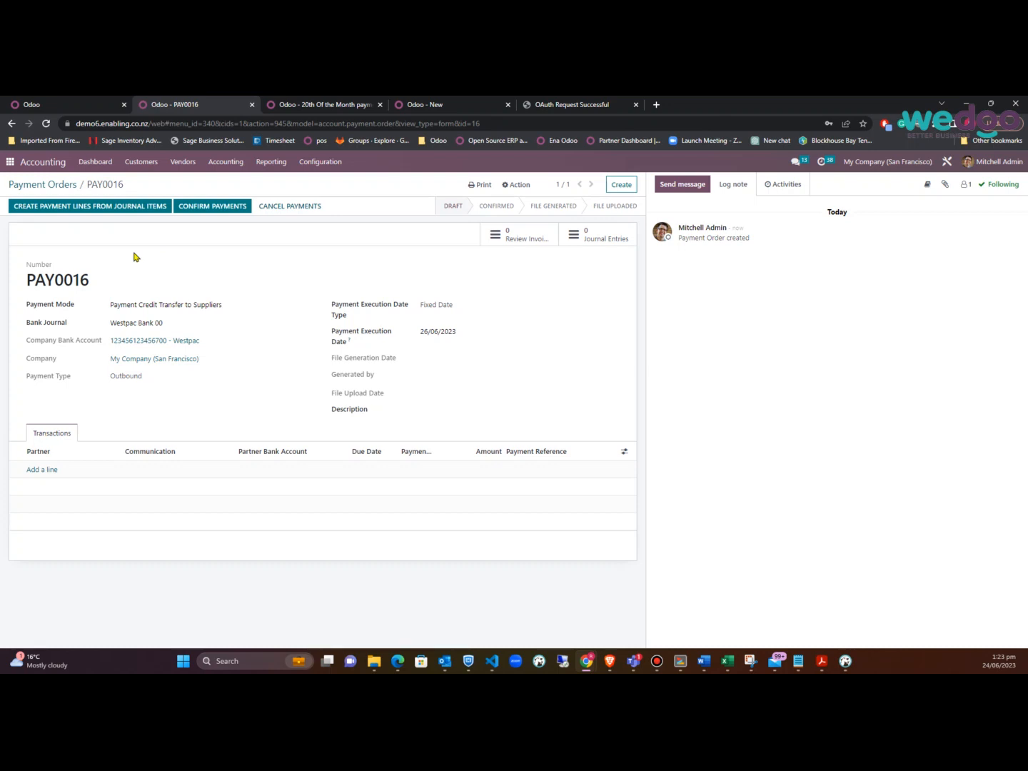
pyautogui.click(69, 208)
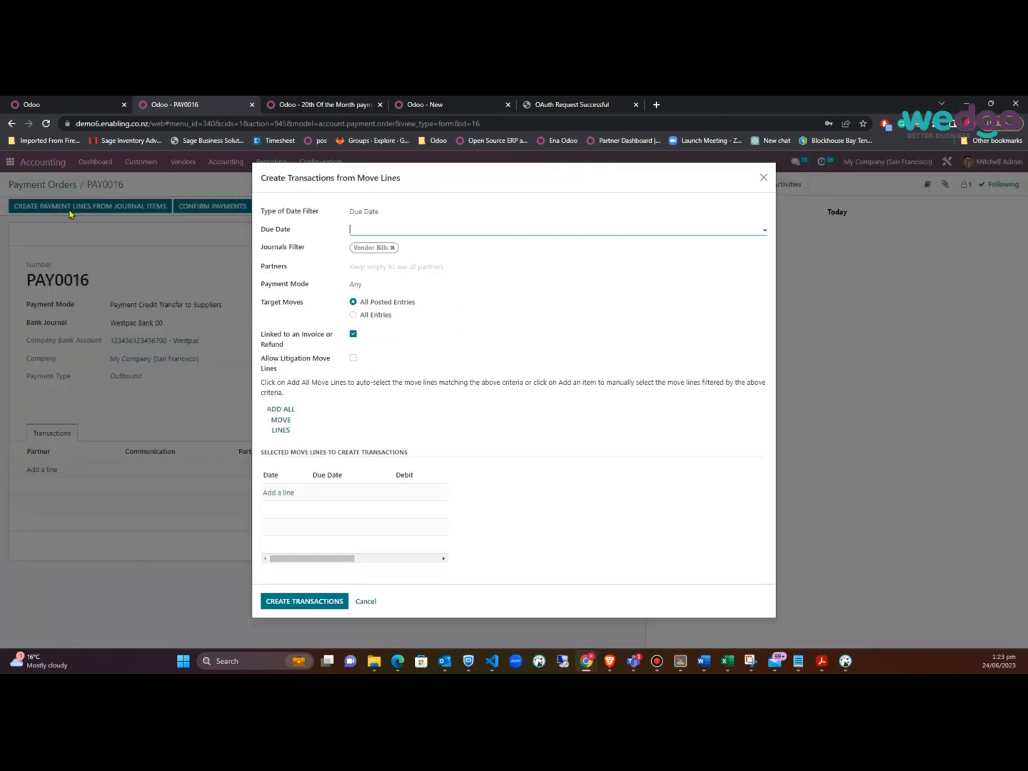
pyautogui.click(441, 229)
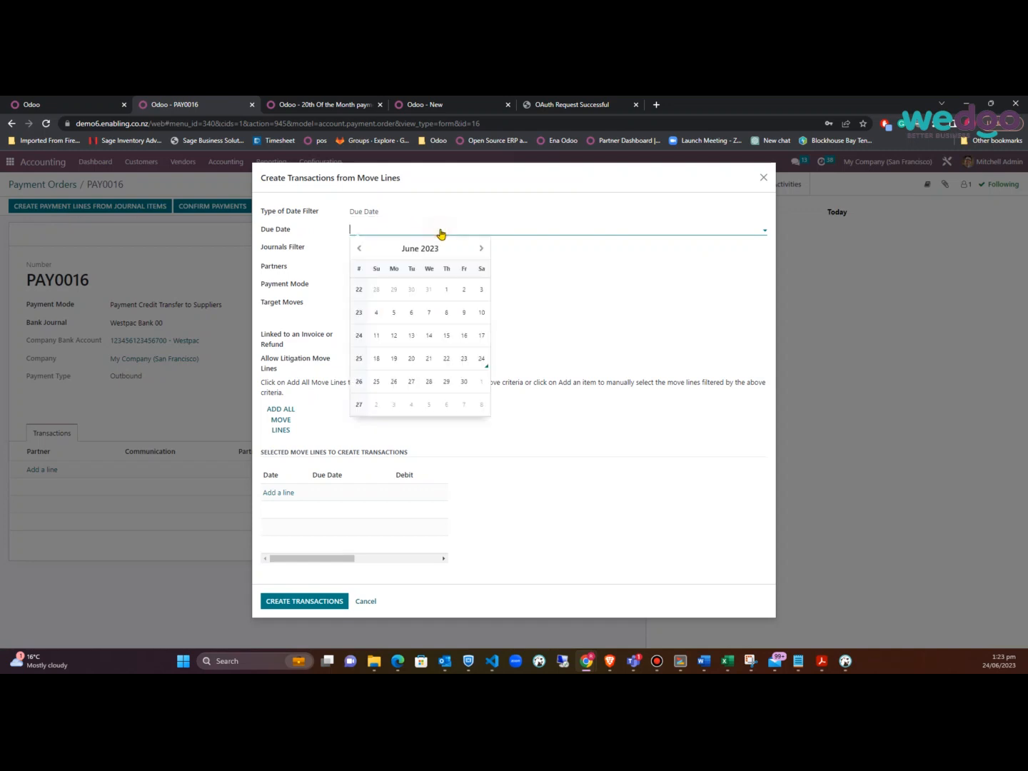
pyautogui.click(481, 247)
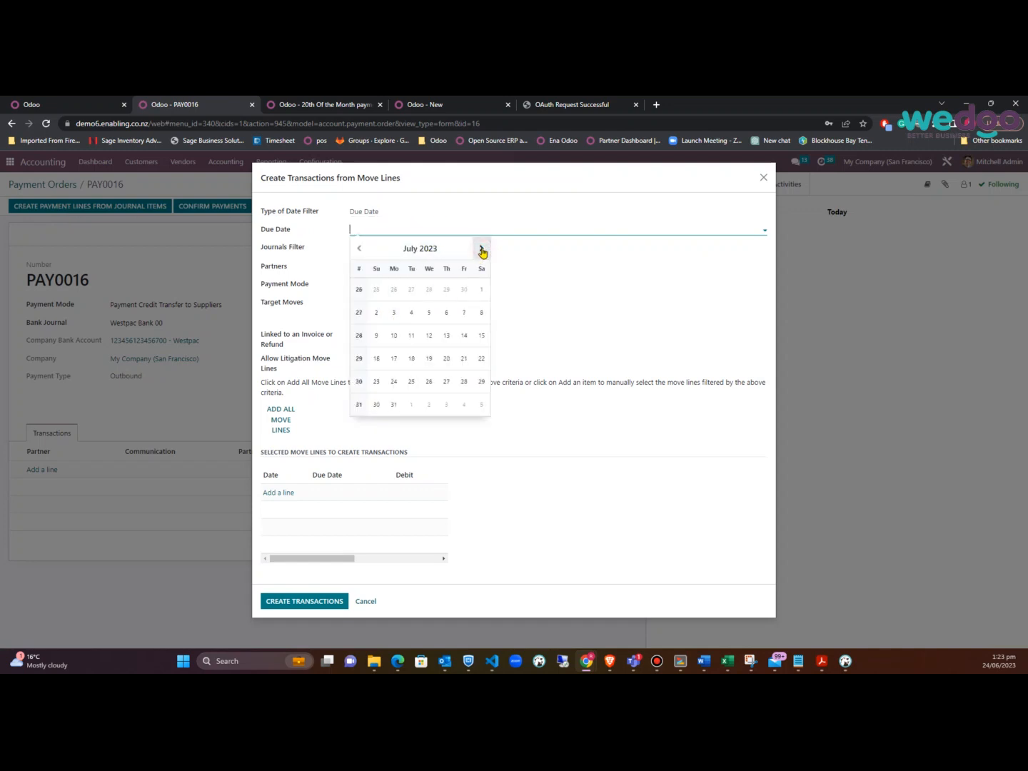
pyautogui.click(396, 405)
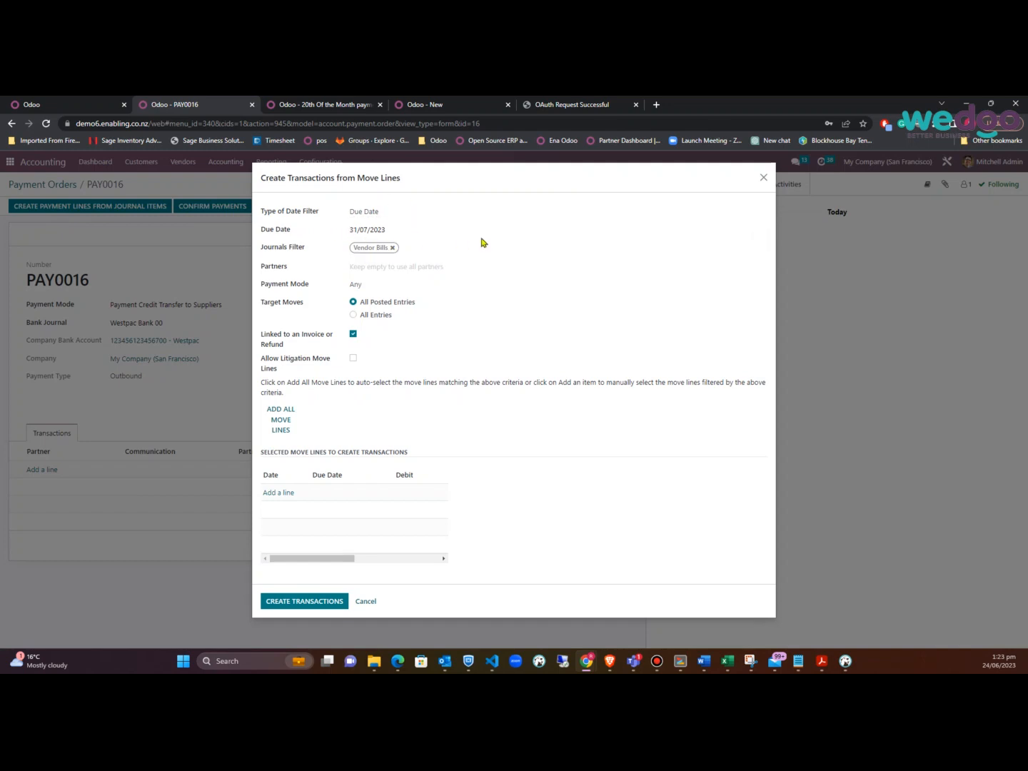
# Browse and filter the full partner list, then close both dialogs without adding lines
pyautogui.click(424, 266)
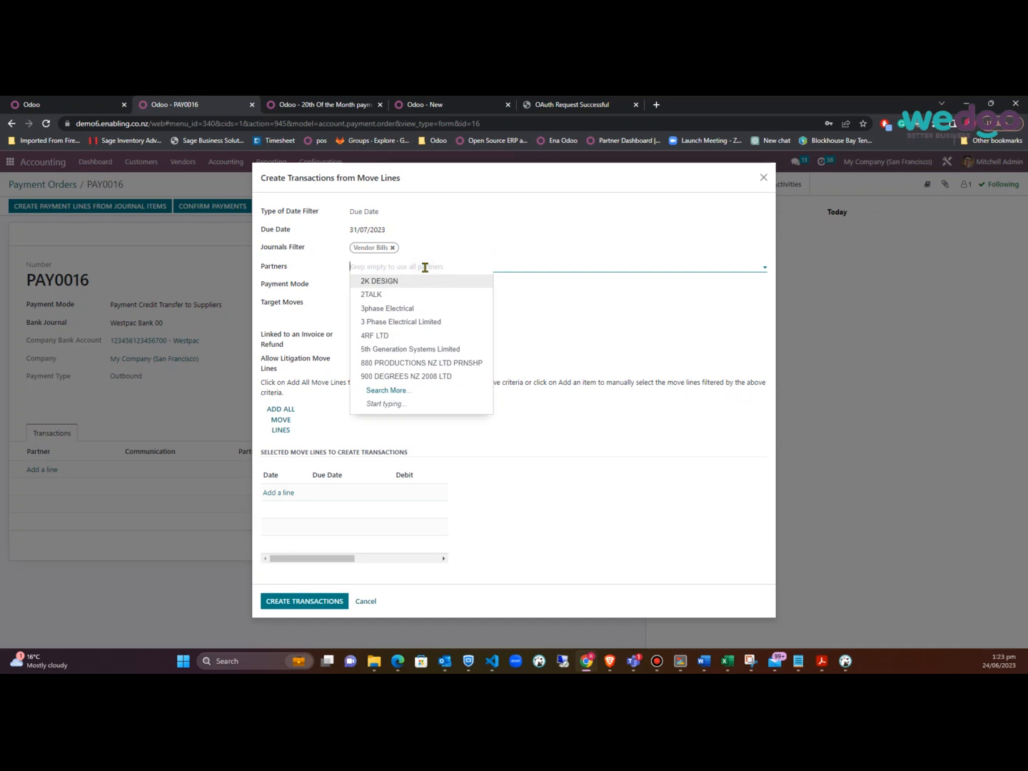
pyautogui.click(390, 391)
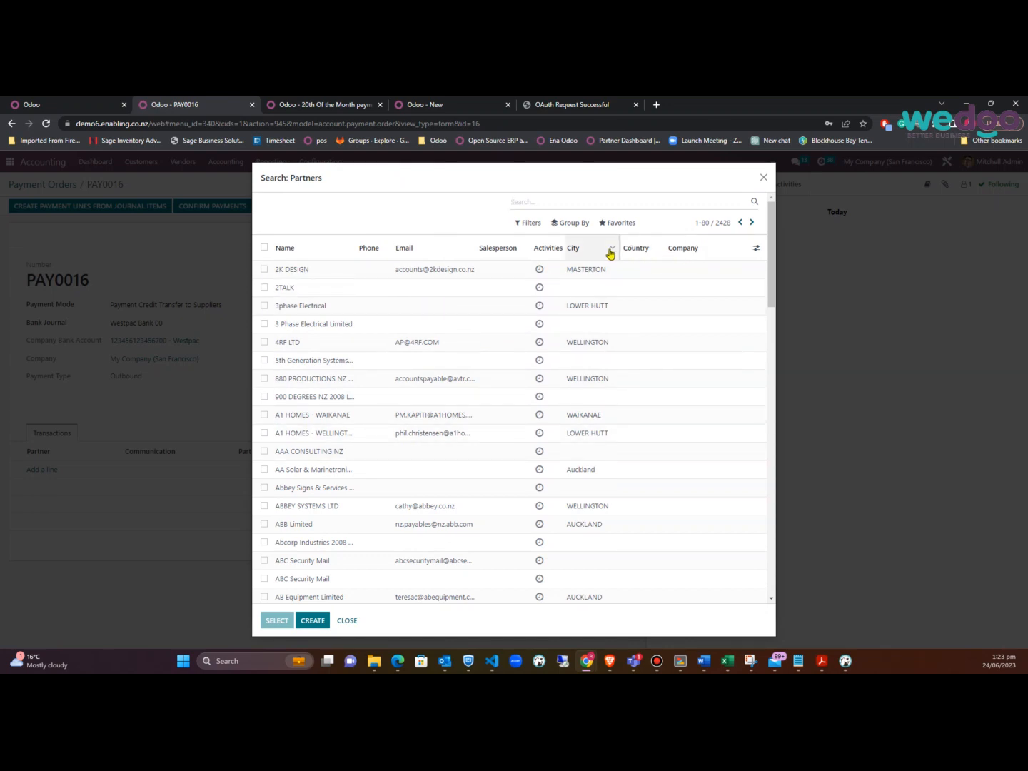
pyautogui.click(526, 223)
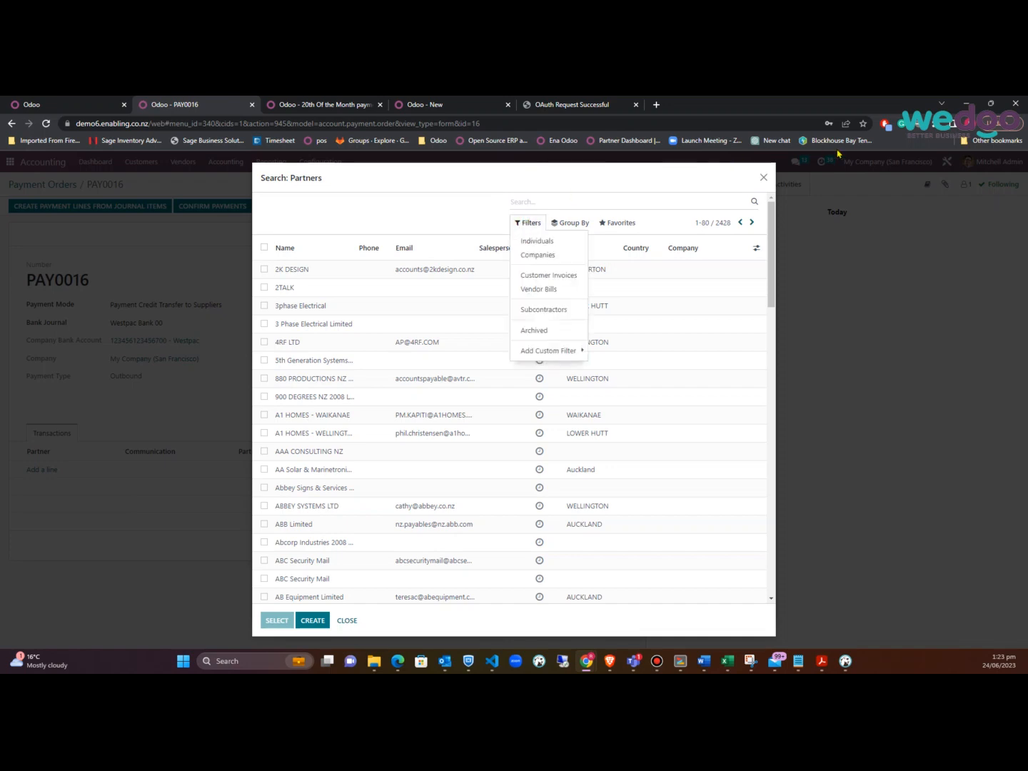
pyautogui.click(763, 178)
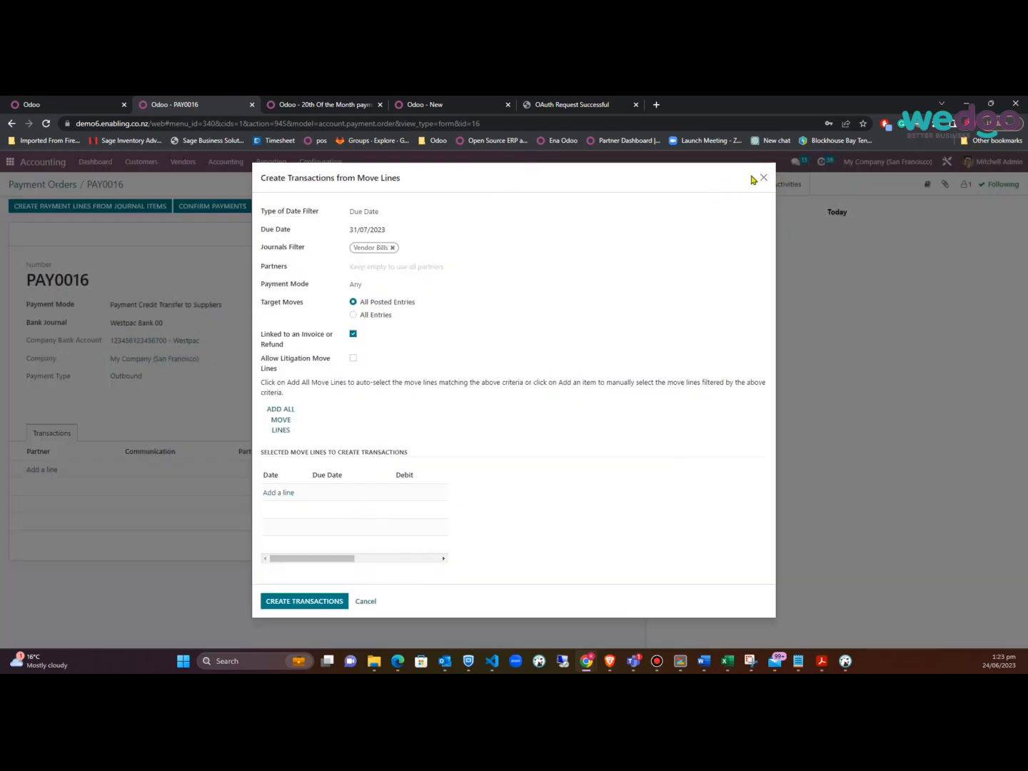
pyautogui.click(763, 178)
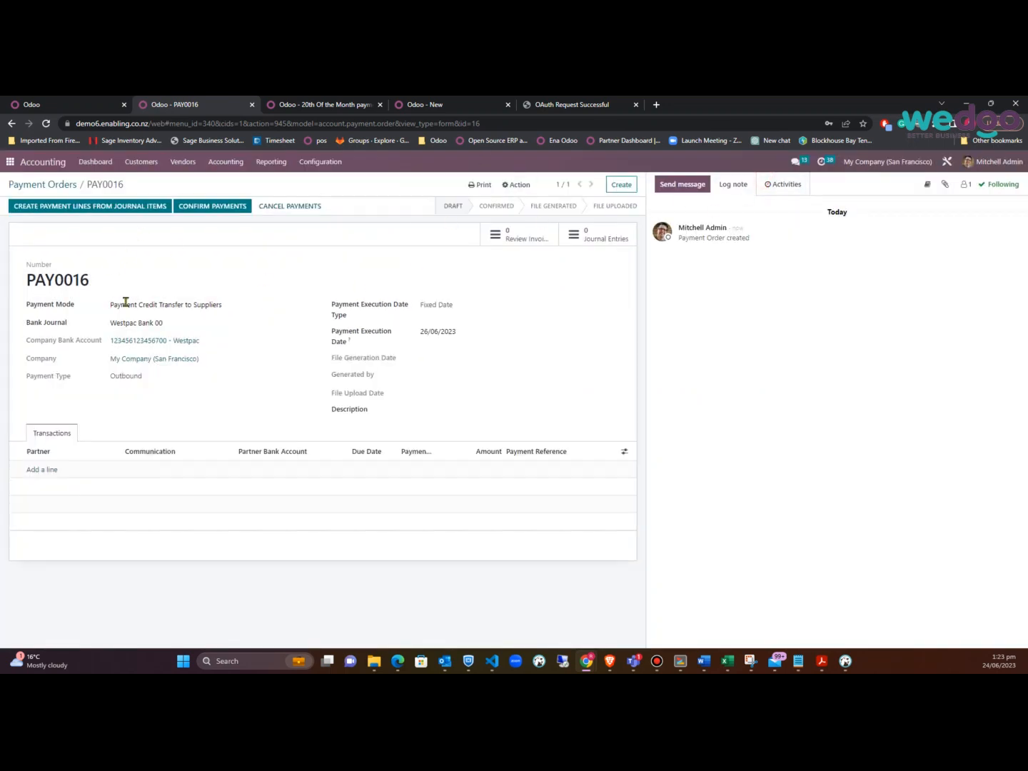
# Check AAA CONSULTING NZ's supplier payment mode on its vendor record, then return to PAY0016
pyautogui.tripleClick(245, 304)
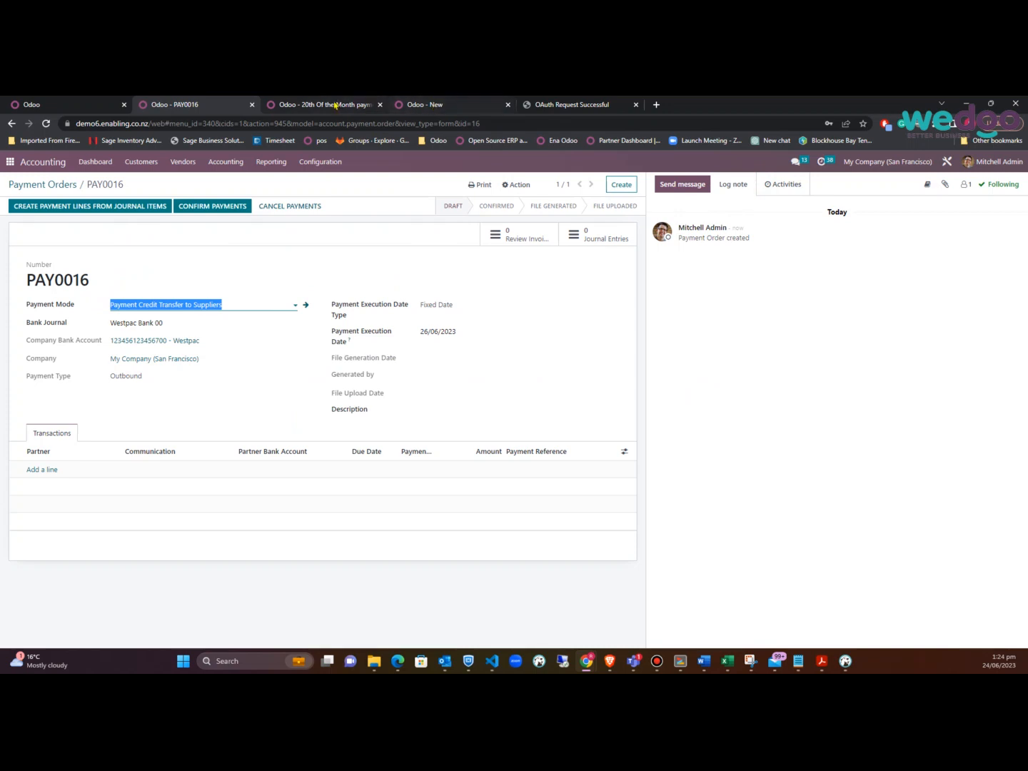
pyautogui.click(405, 104)
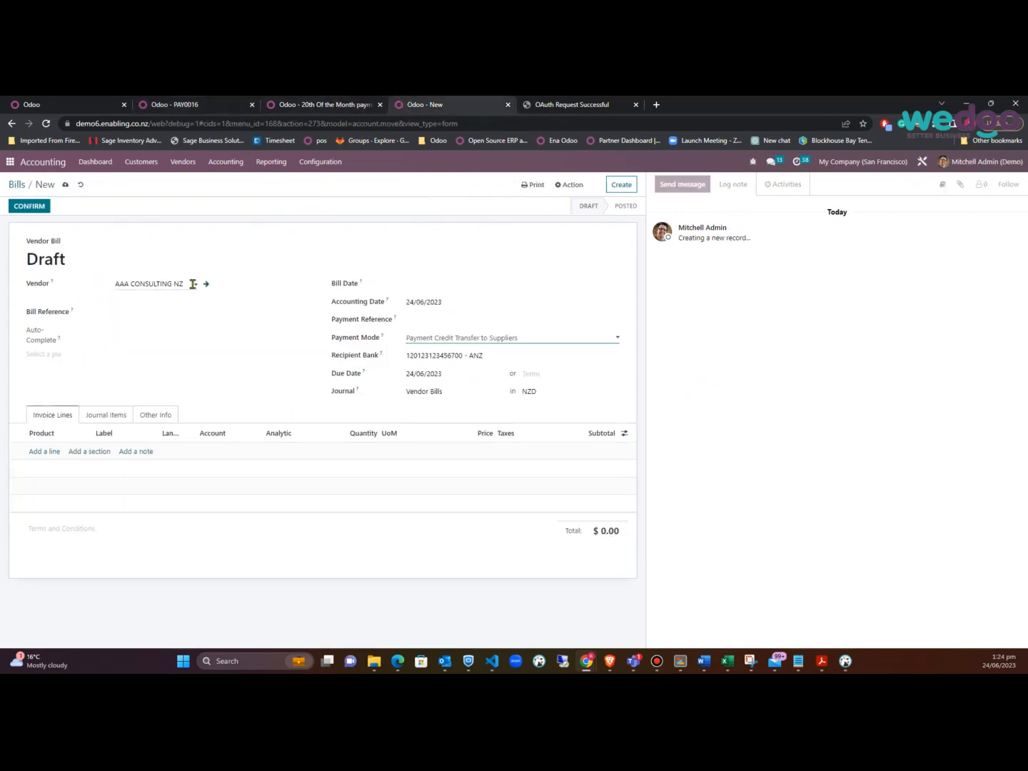
pyautogui.click(207, 286)
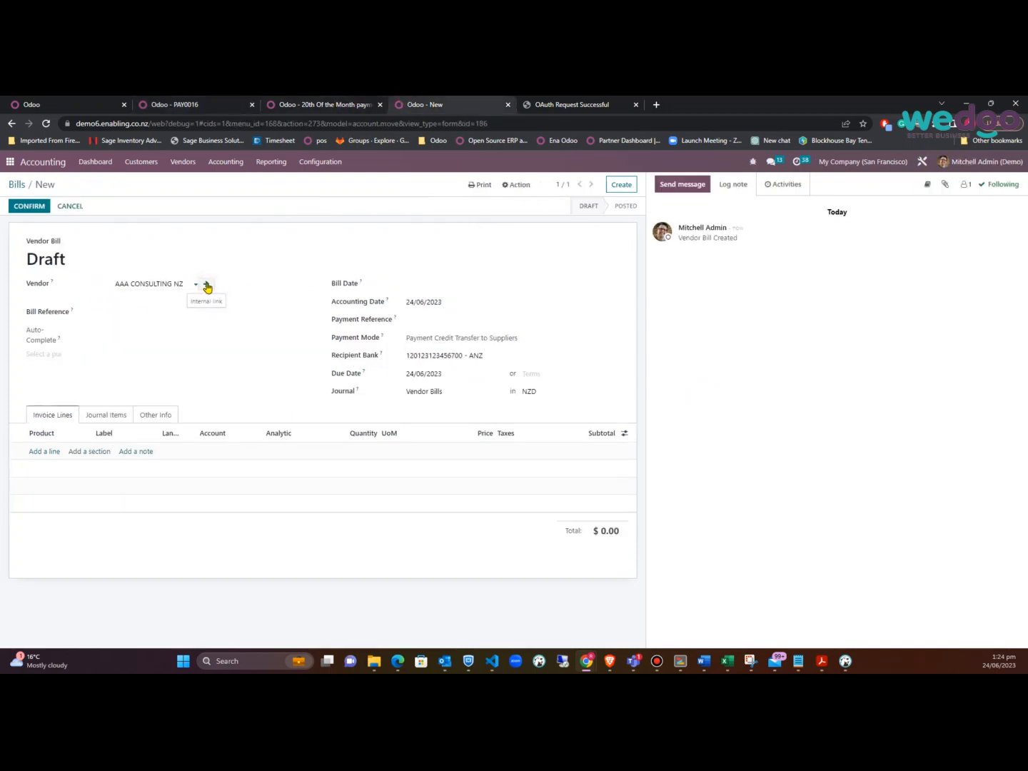
pyautogui.click(124, 399)
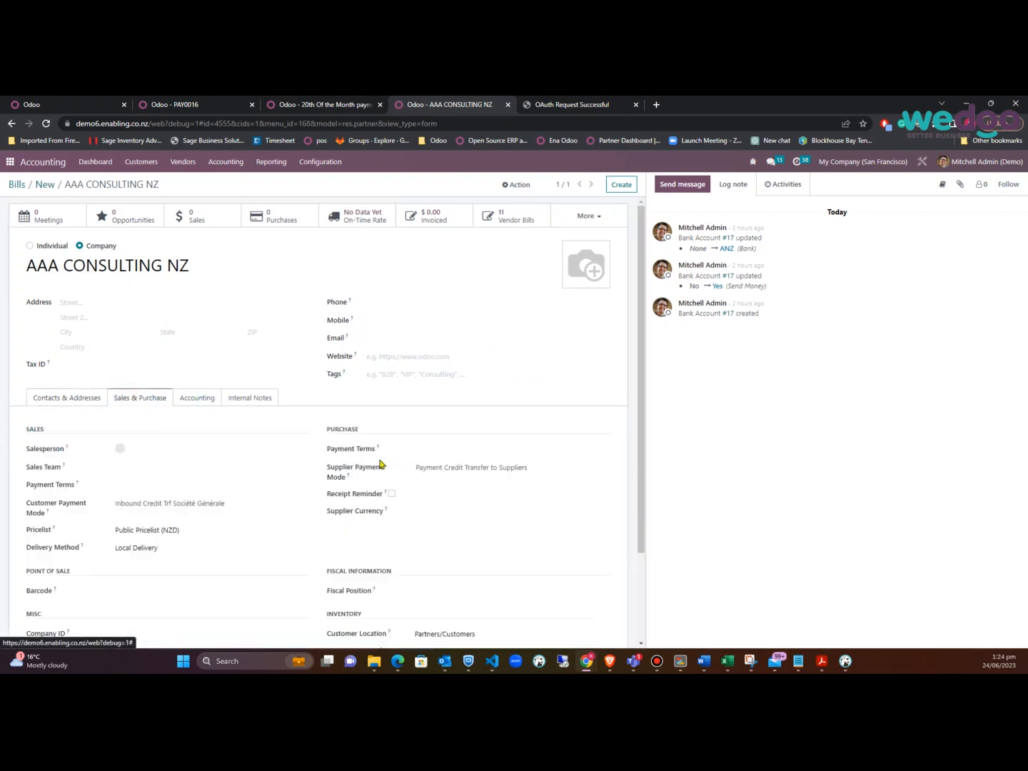
pyautogui.click(202, 109)
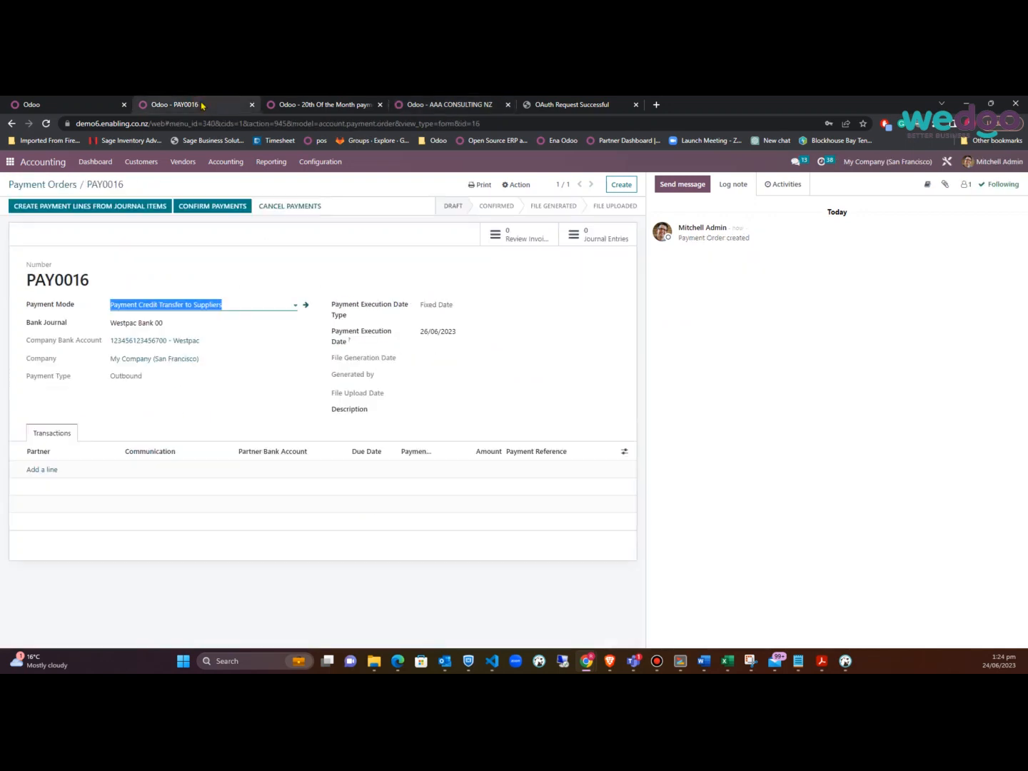
pyautogui.click(127, 210)
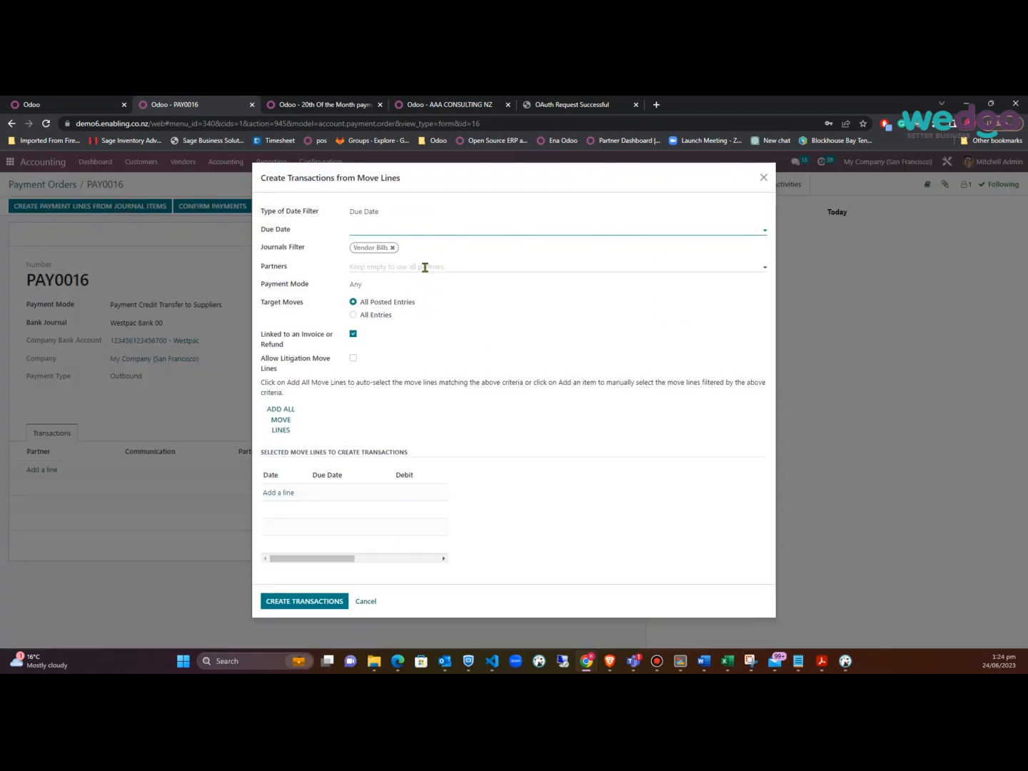
# Filter journal items to due date 31/07/2023 with payment mode left at Any
pyautogui.click(467, 232)
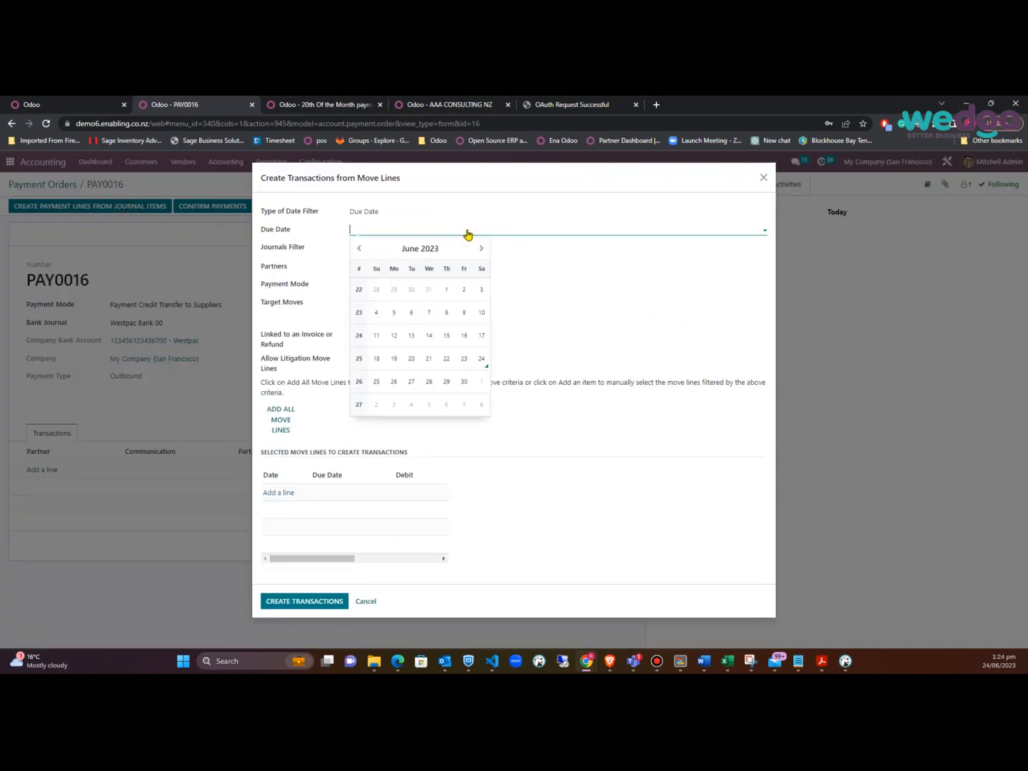
pyautogui.click(481, 247)
pyautogui.click(393, 404)
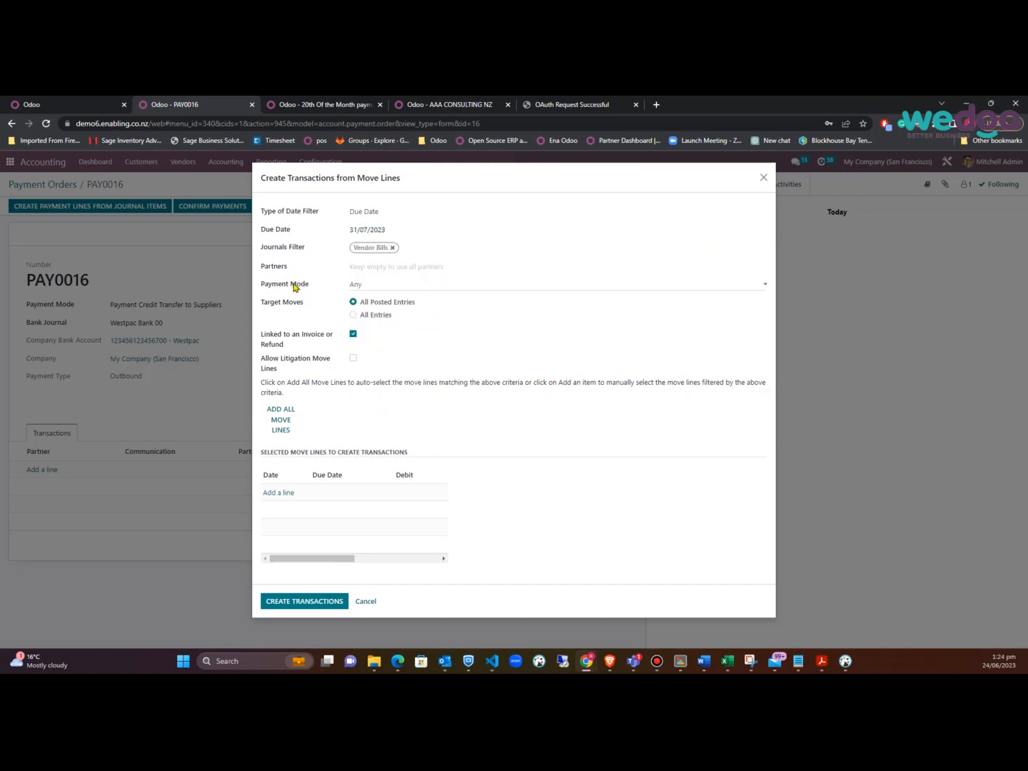
pyautogui.click(397, 291)
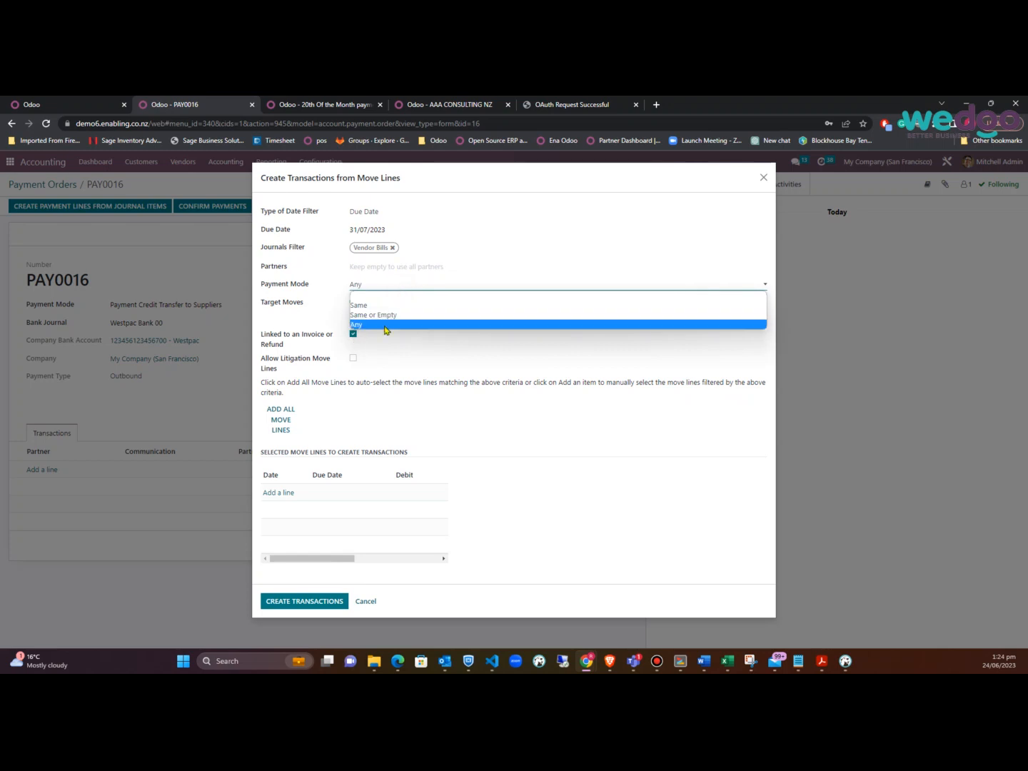
pyautogui.click(381, 325)
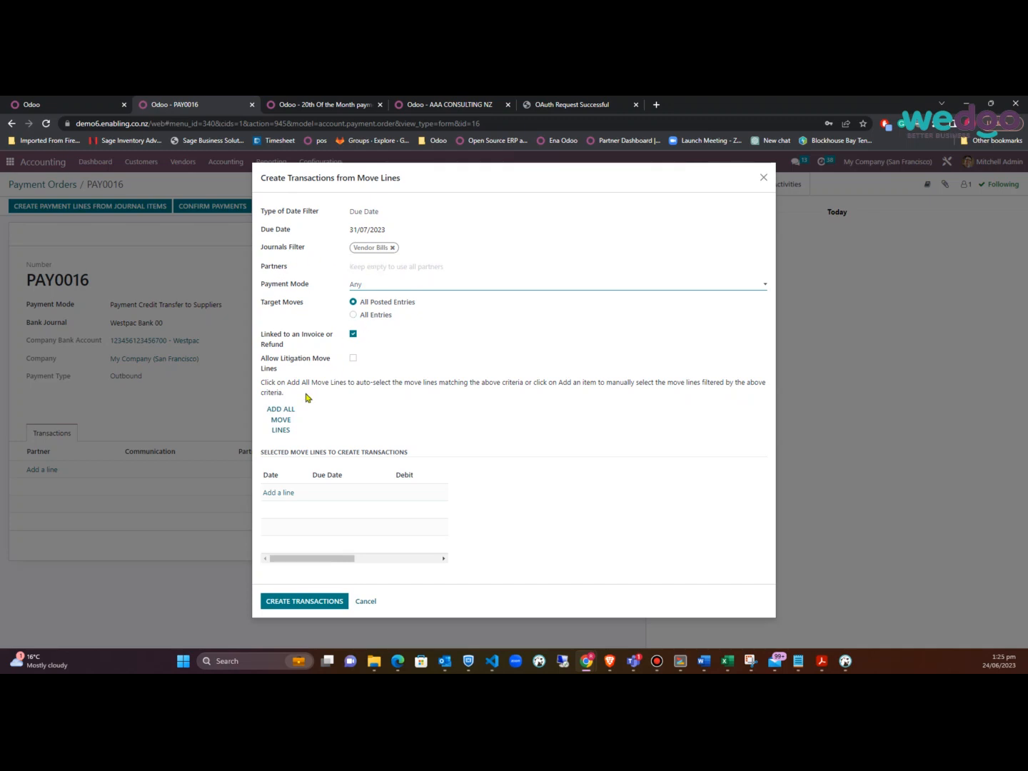
# Add all 16 matching vendor bill move lines and create the transactions
pyautogui.click(285, 423)
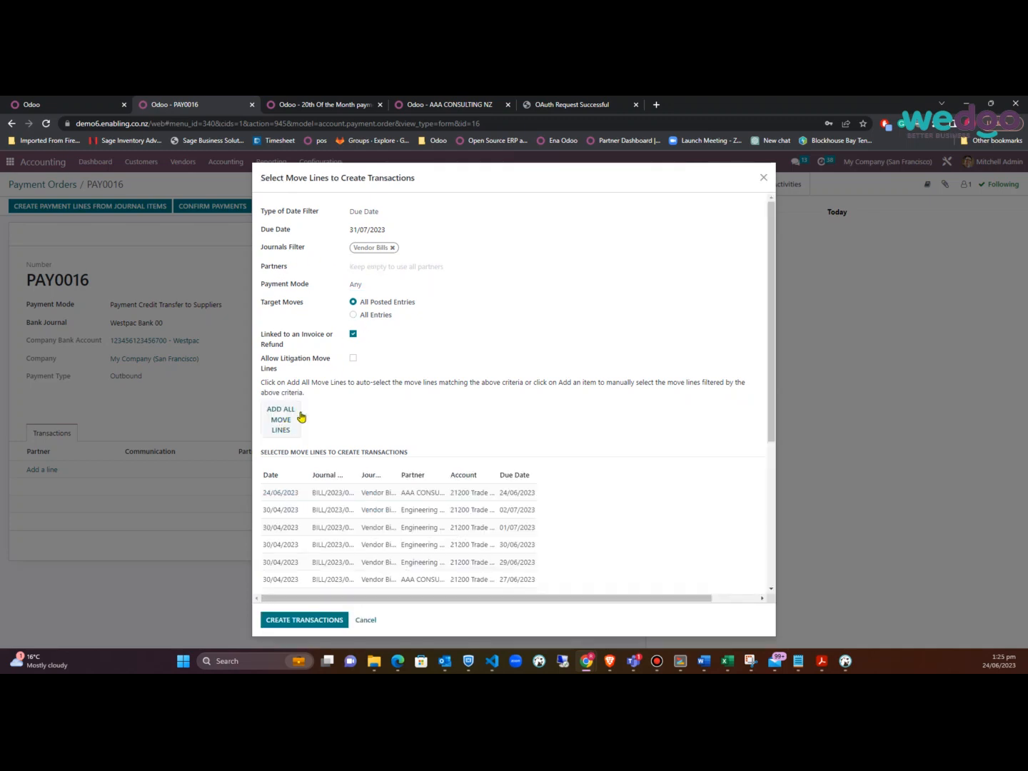
pyautogui.scroll(-4, 433, 487)
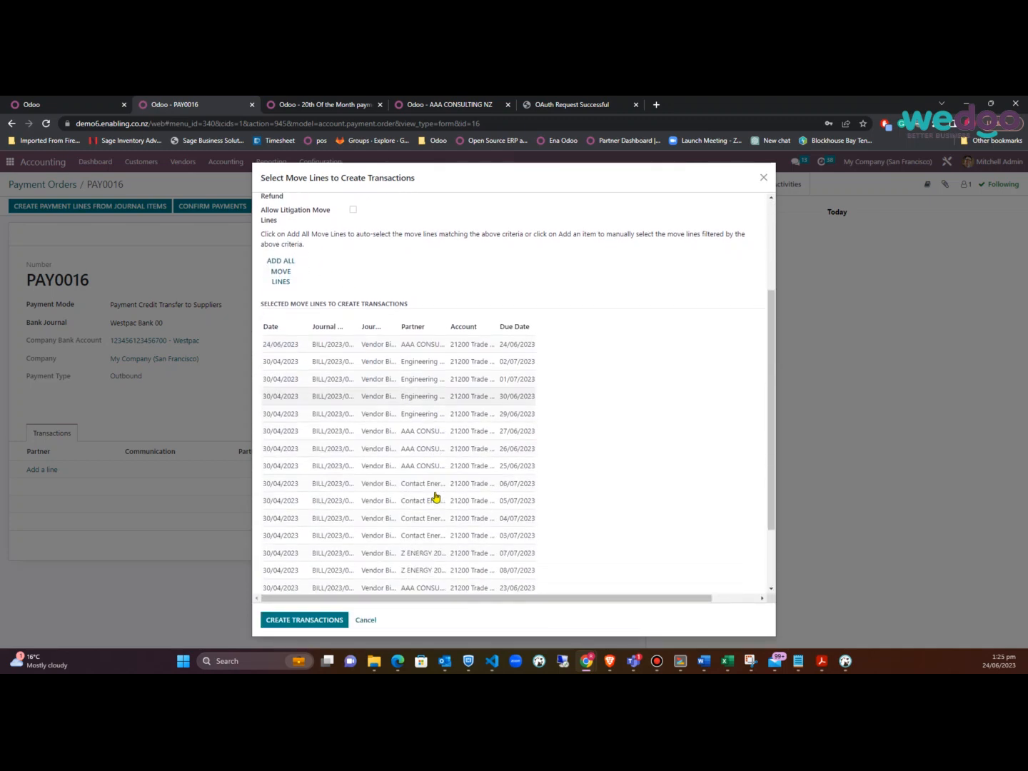
pyautogui.scroll(4, 438, 447)
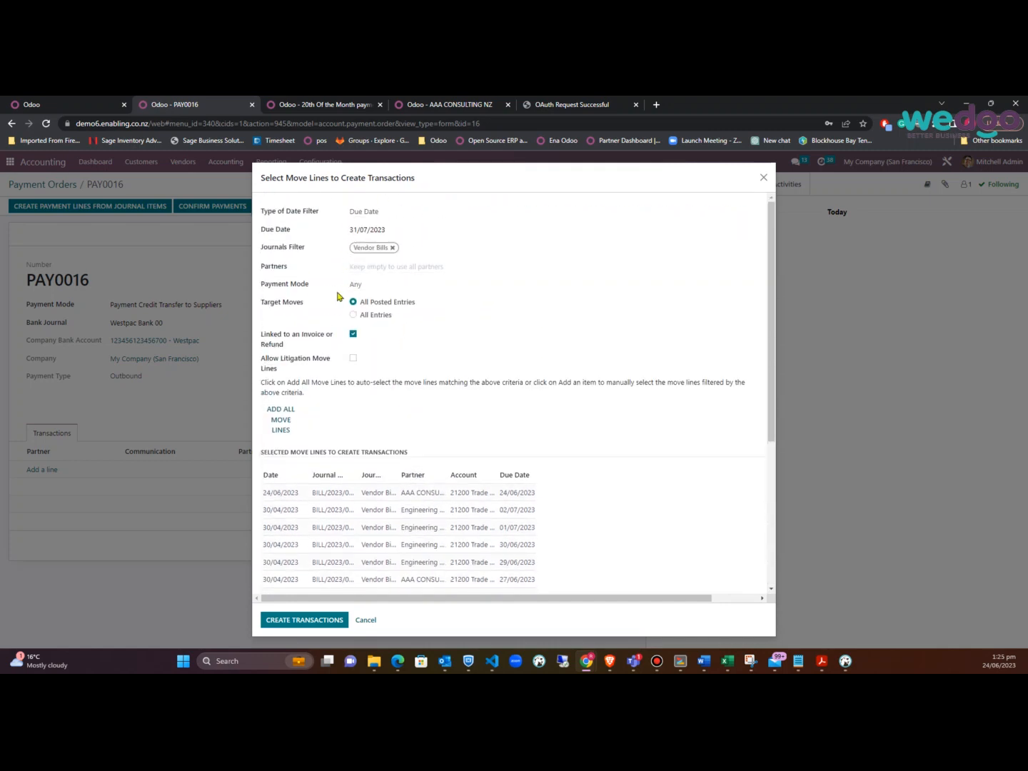
pyautogui.scroll(-3, 413, 365)
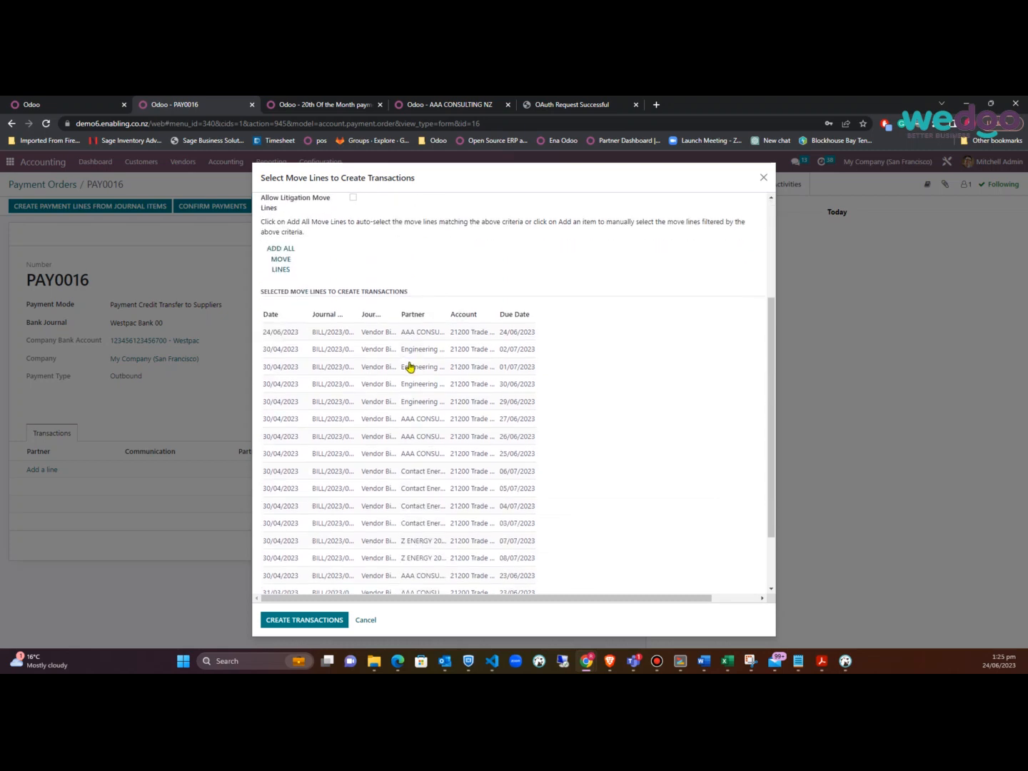
pyautogui.scroll(-2, 440, 366)
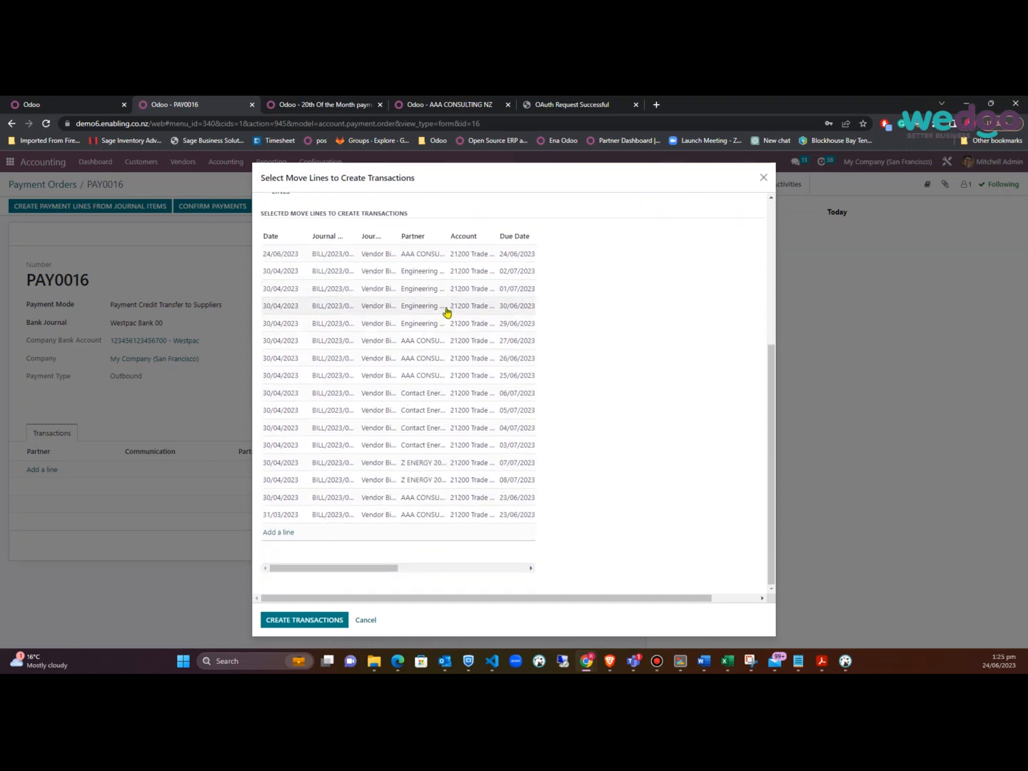
pyautogui.click(305, 620)
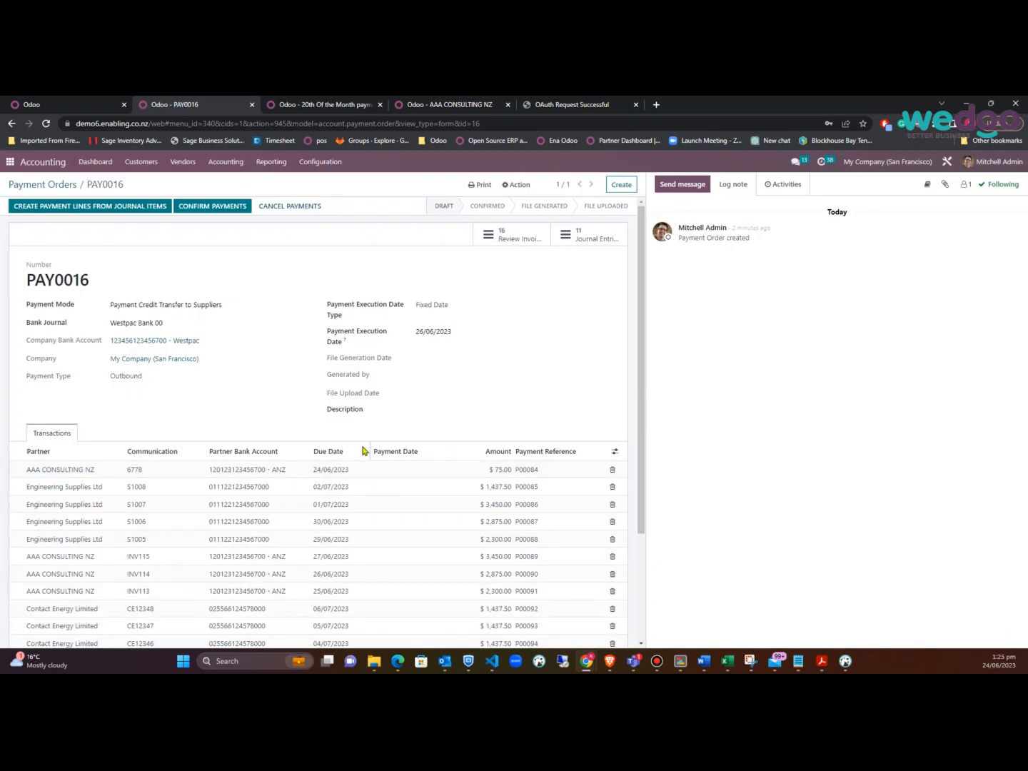
# Sort PAY0016's 16 transaction lines ascending by Partner
pyautogui.scroll(-2, 363, 446)
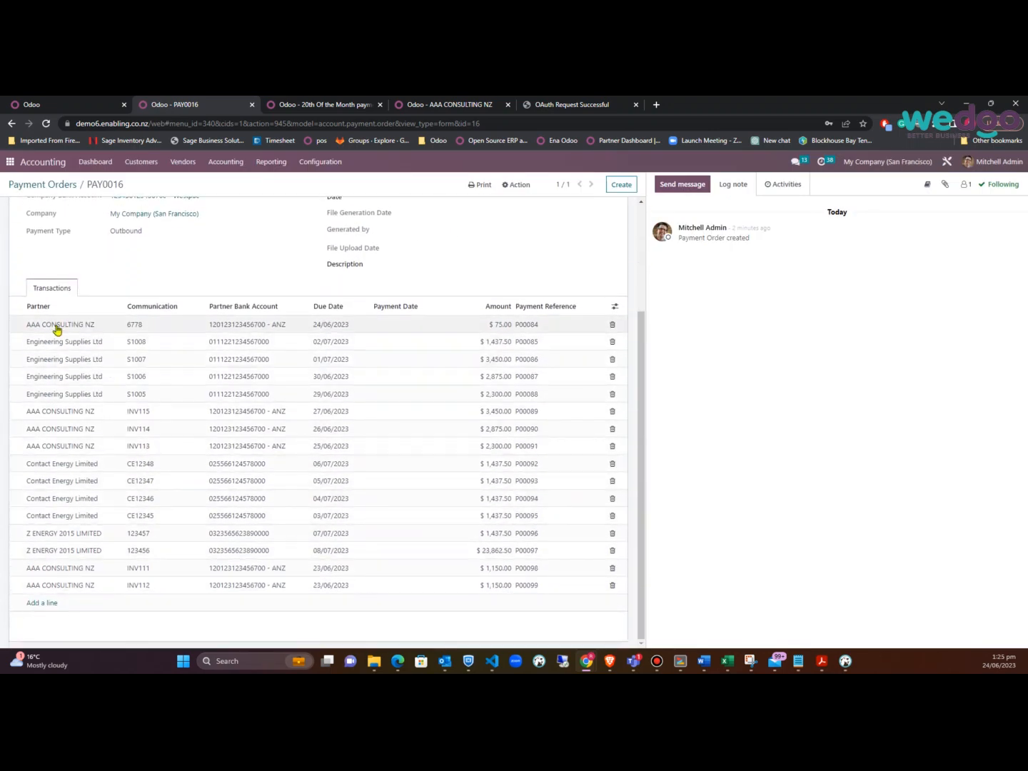
pyautogui.click(39, 306)
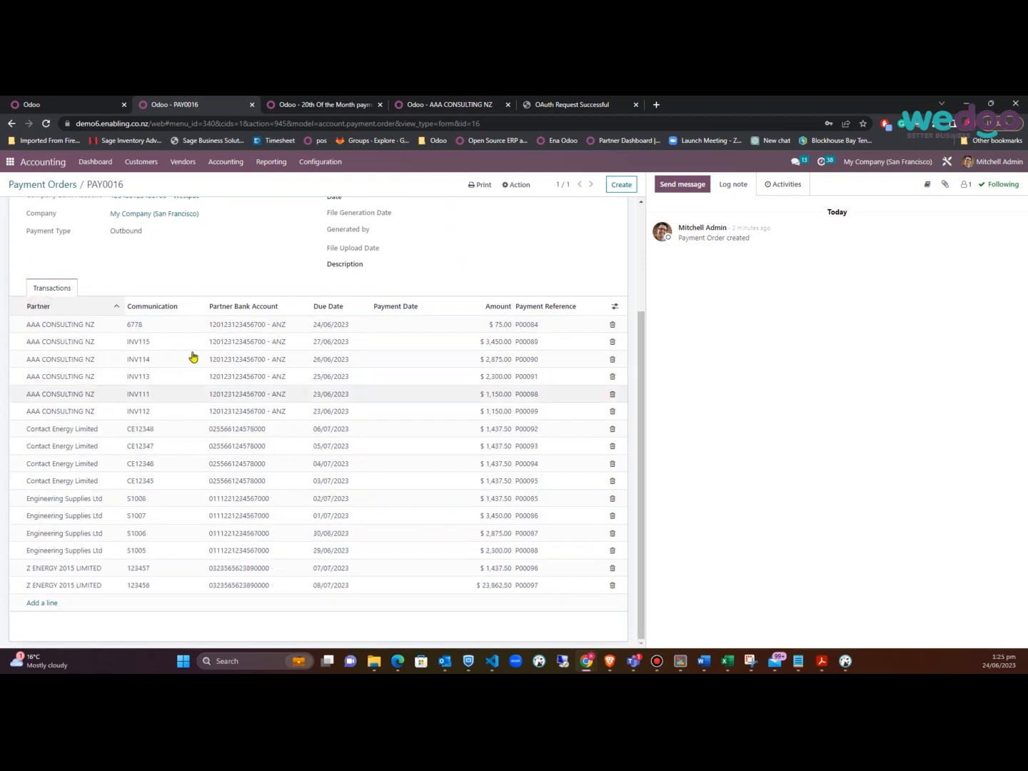
pyautogui.scroll(2, 271, 457)
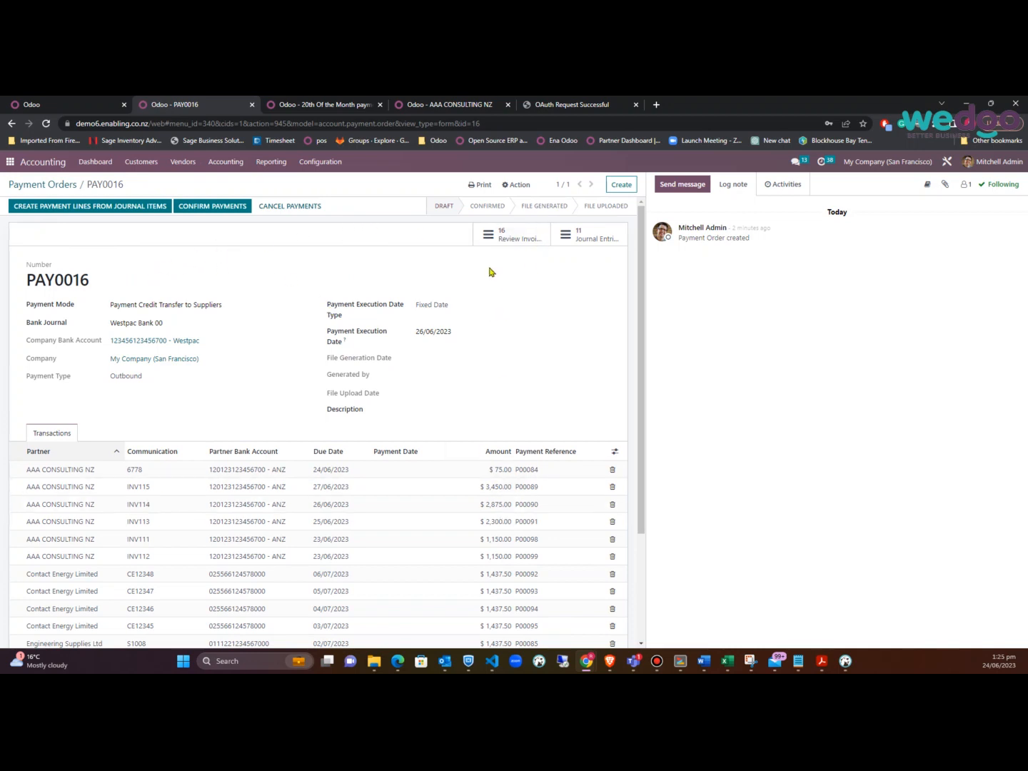
pyautogui.scroll(-3, 484, 556)
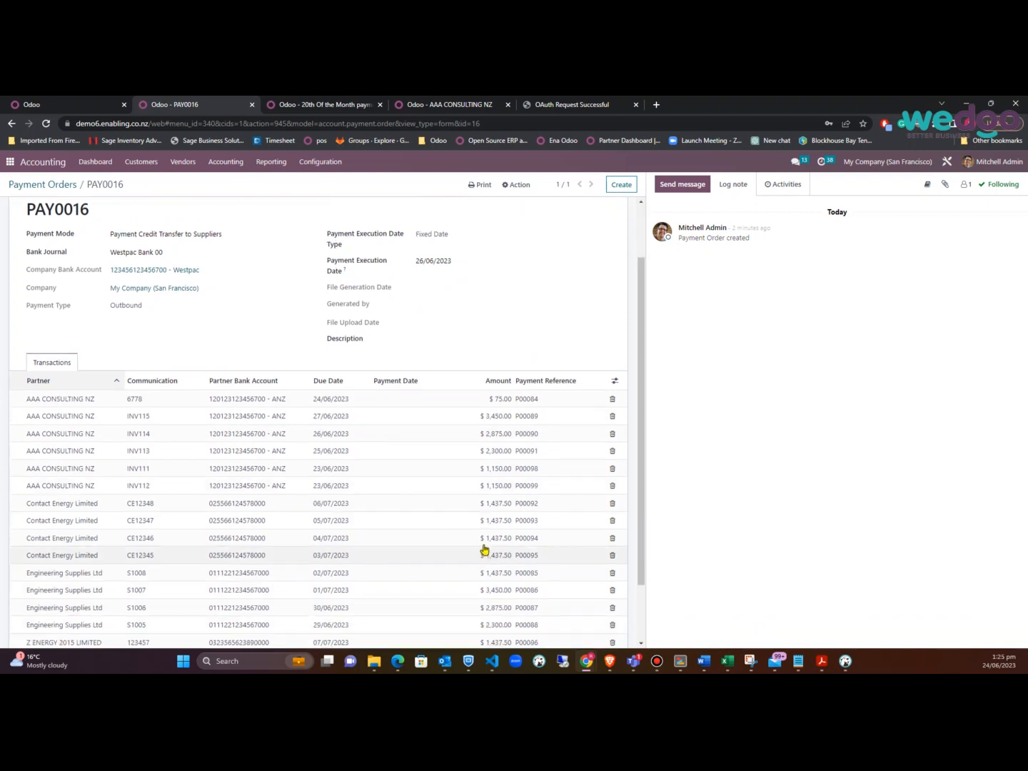
pyautogui.scroll(3, 485, 549)
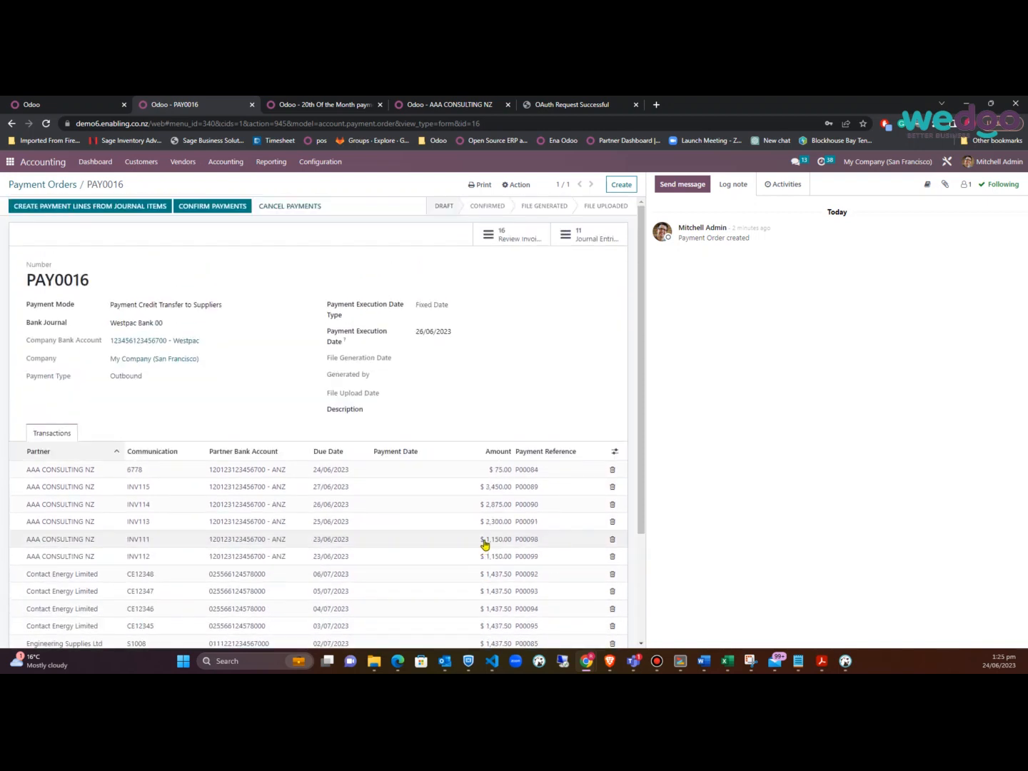
# Post a follower message mentioning a colleague, then list PAY0016's 16 linked vendor bills
pyautogui.click(685, 184)
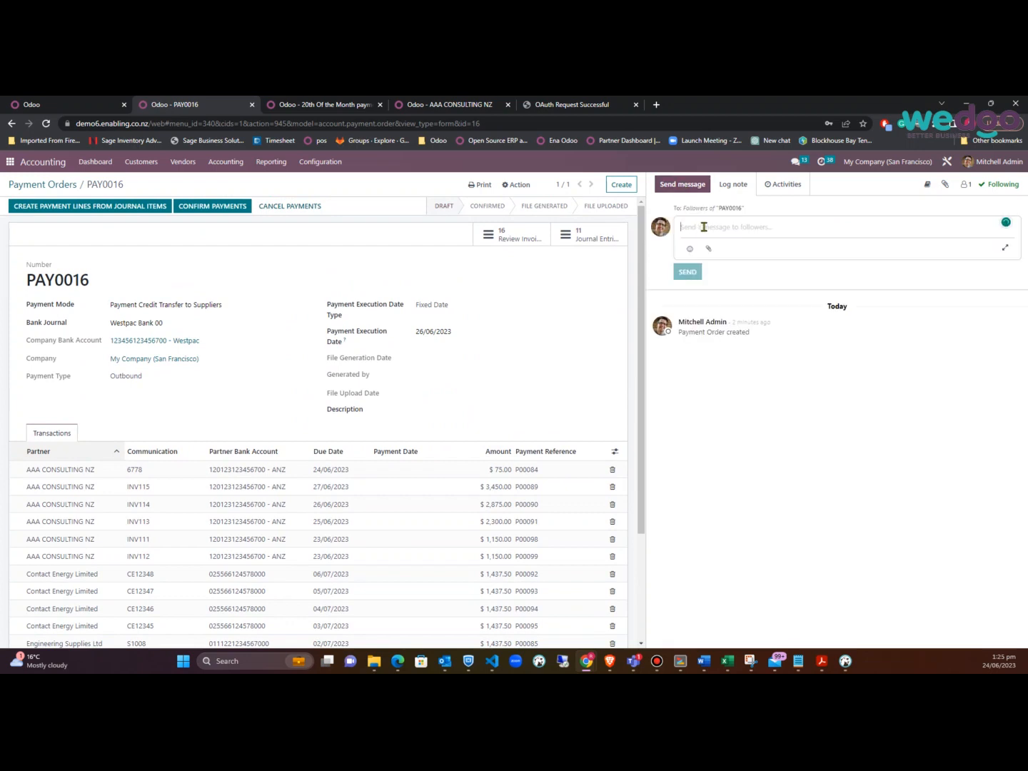
pyautogui.write('@')
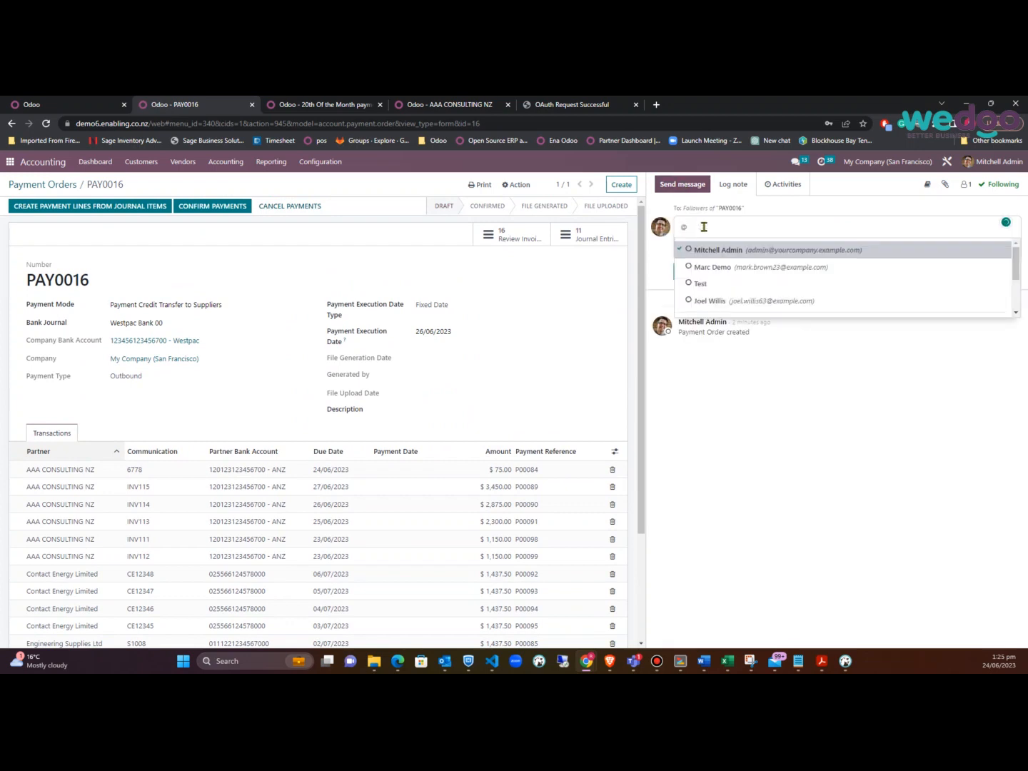
pyautogui.click(714, 300)
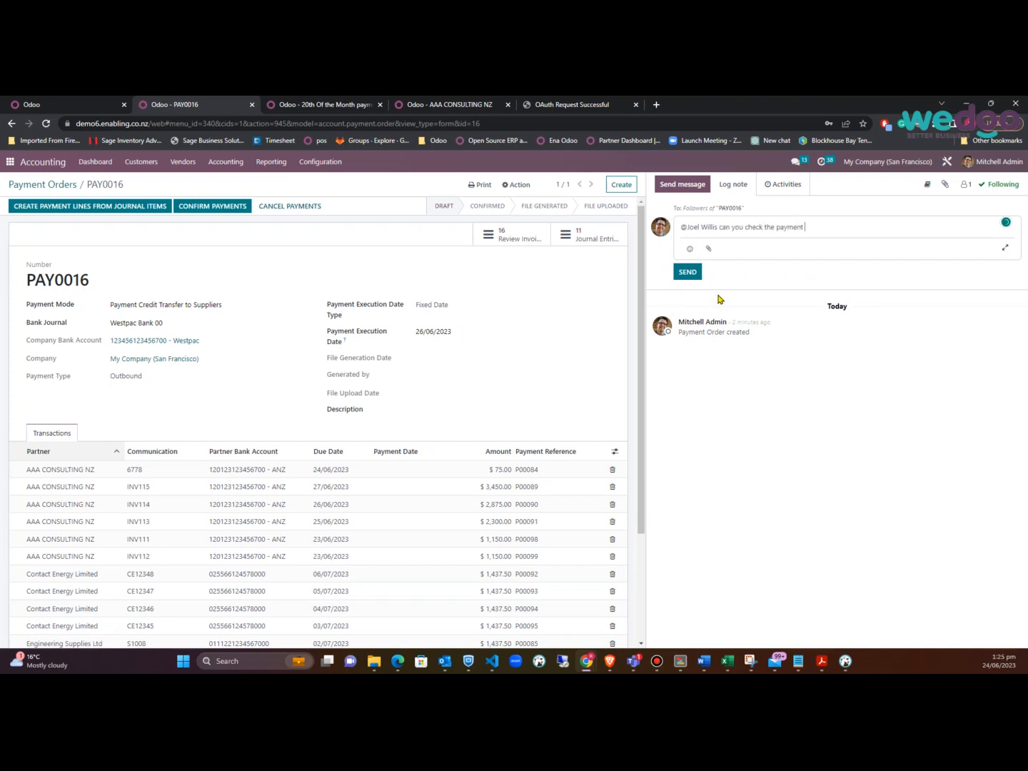
pyautogui.click(678, 267)
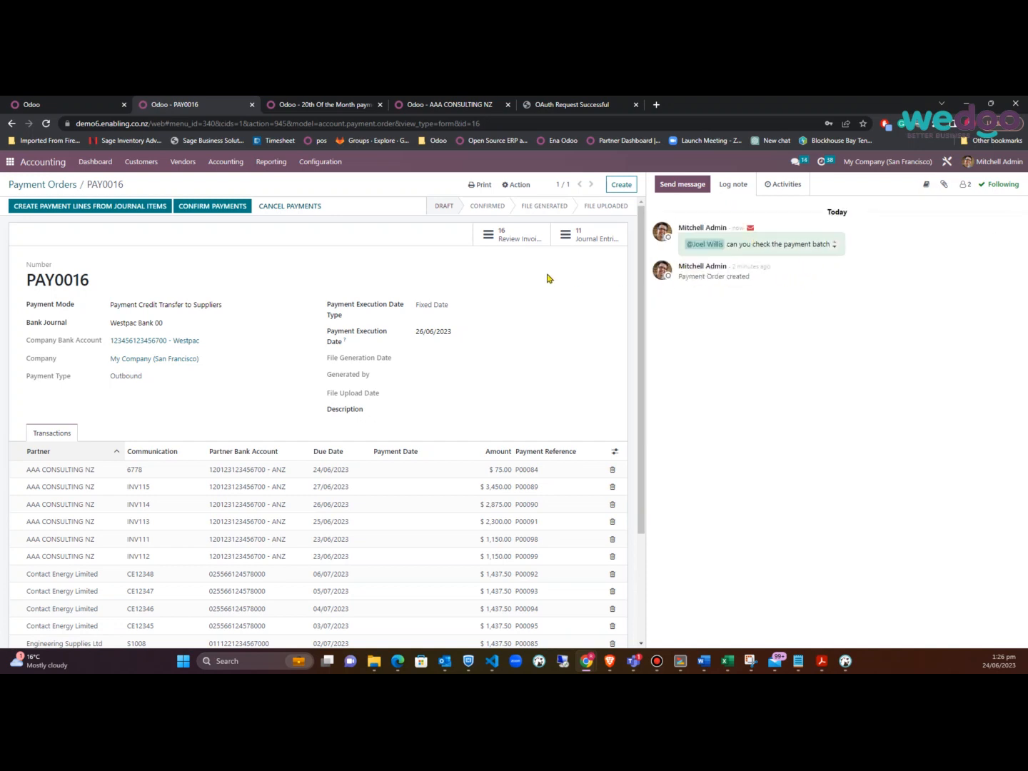
pyautogui.click(529, 238)
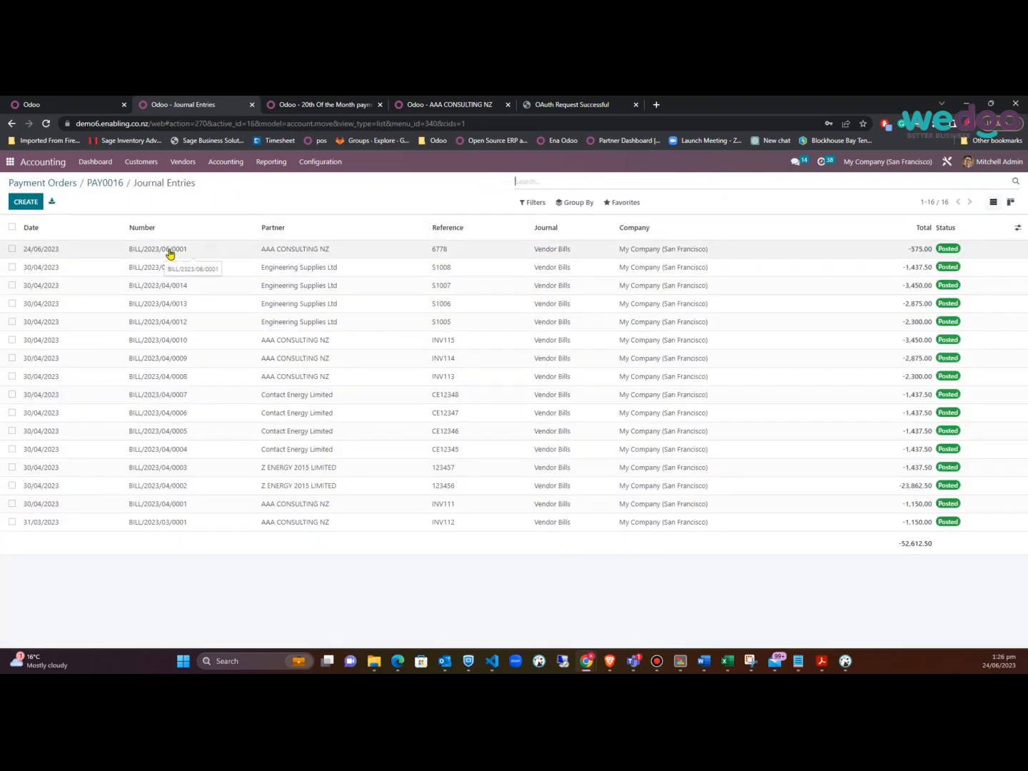
# Group the entries by partner, sort by Total, and open Contact Energy's BILL/2023/04/0007
pyautogui.click(574, 203)
pyautogui.click(581, 224)
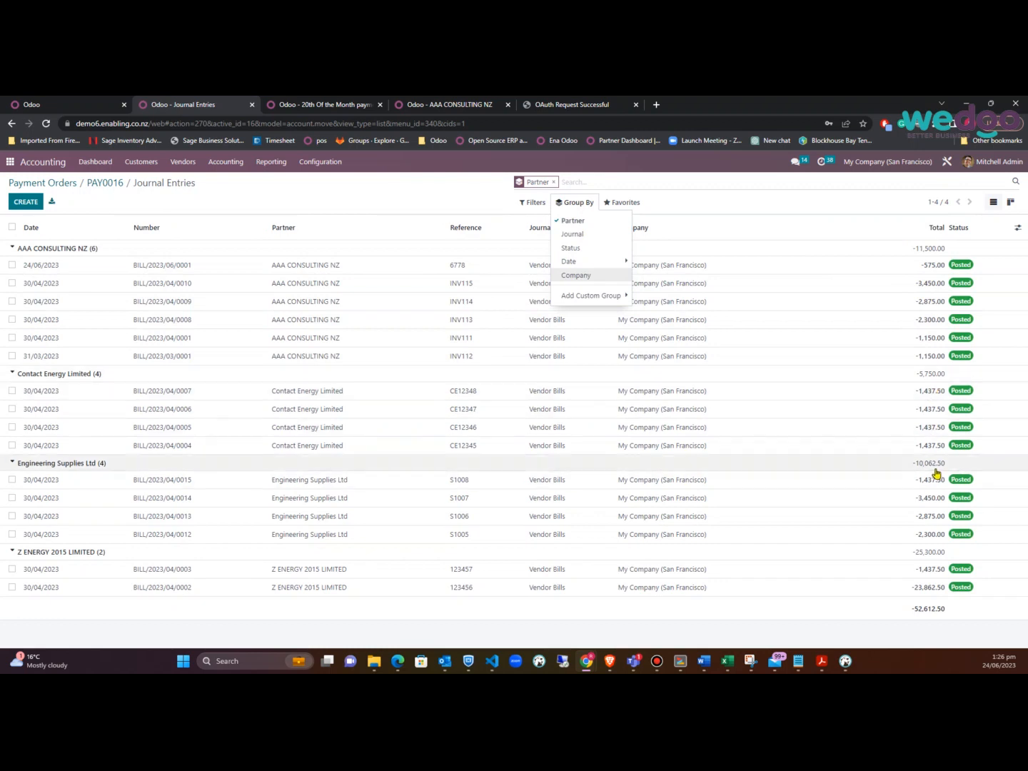
pyautogui.moveTo(944, 517); pyautogui.dragTo(946, 571)
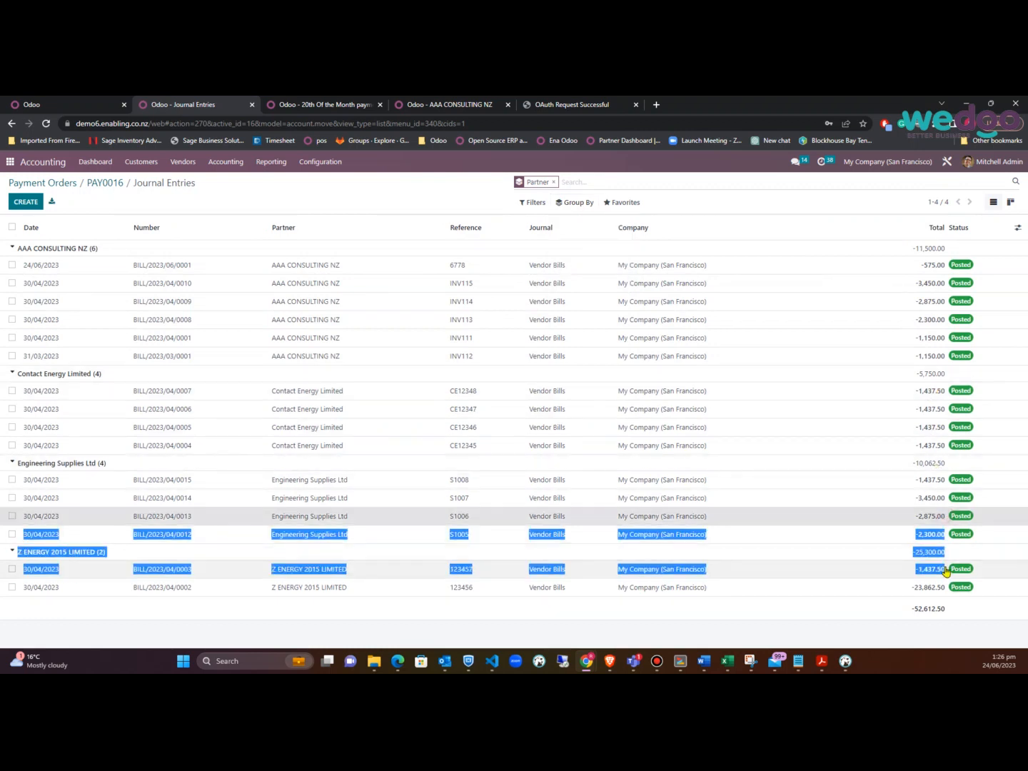
pyautogui.click(867, 227)
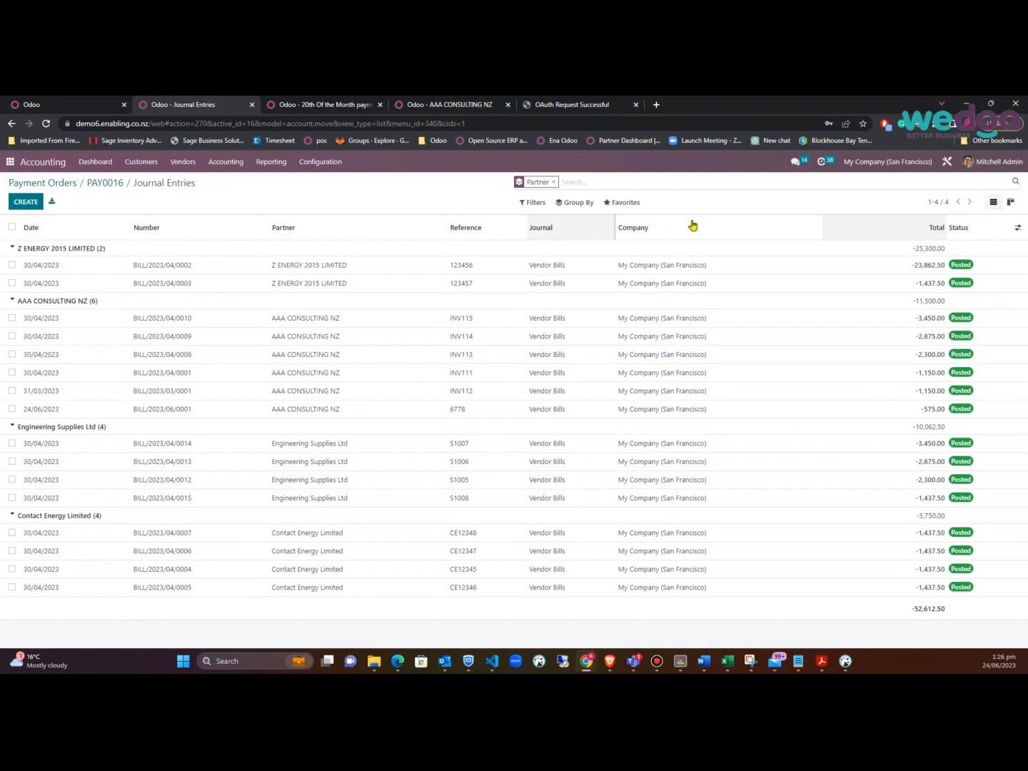
pyautogui.click(871, 225)
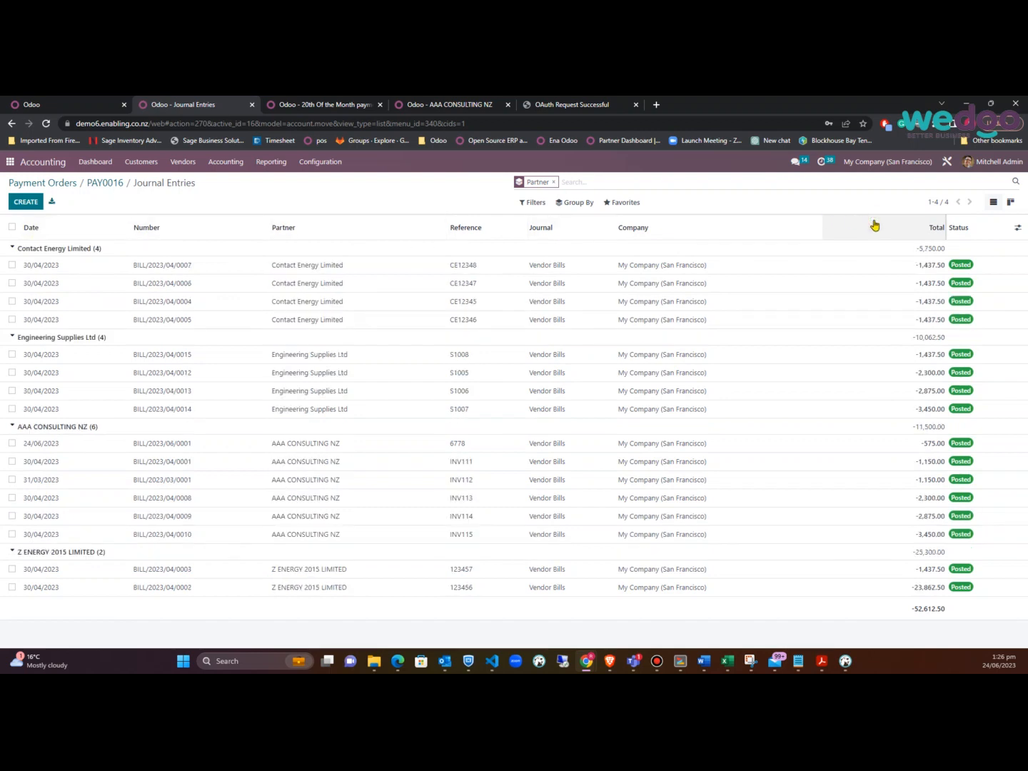
pyautogui.click(66, 271)
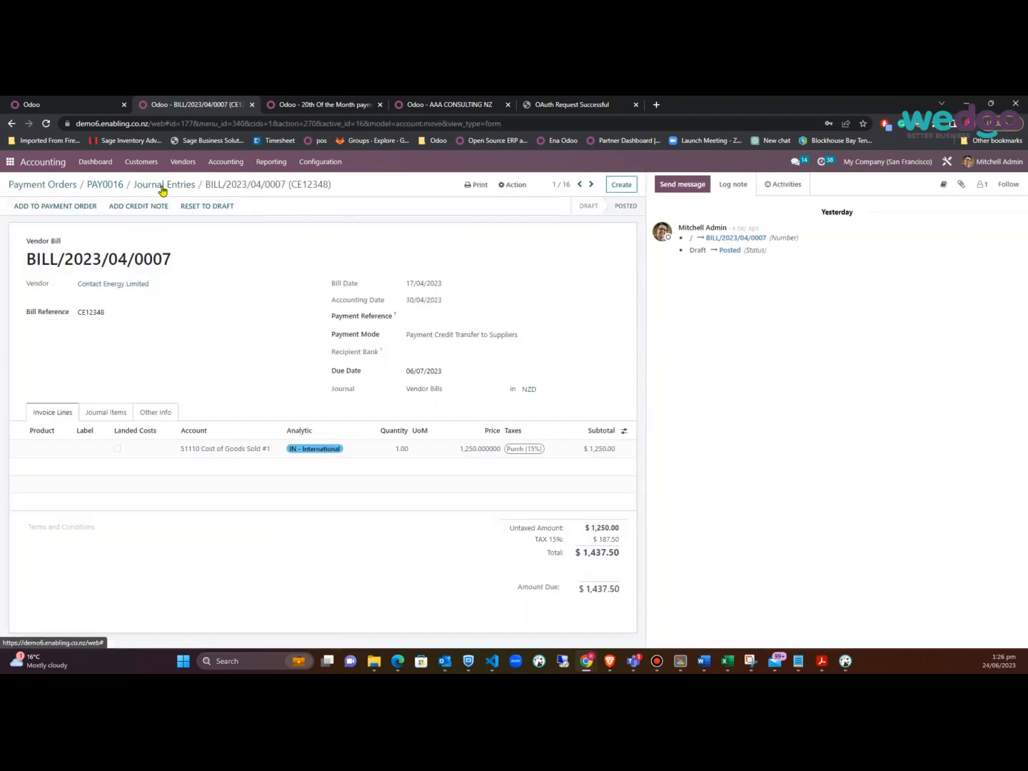
# Sort entries by partner, open BILL/2023/06/0001, and step forward to BILL/2023/04/0008
pyautogui.click(164, 187)
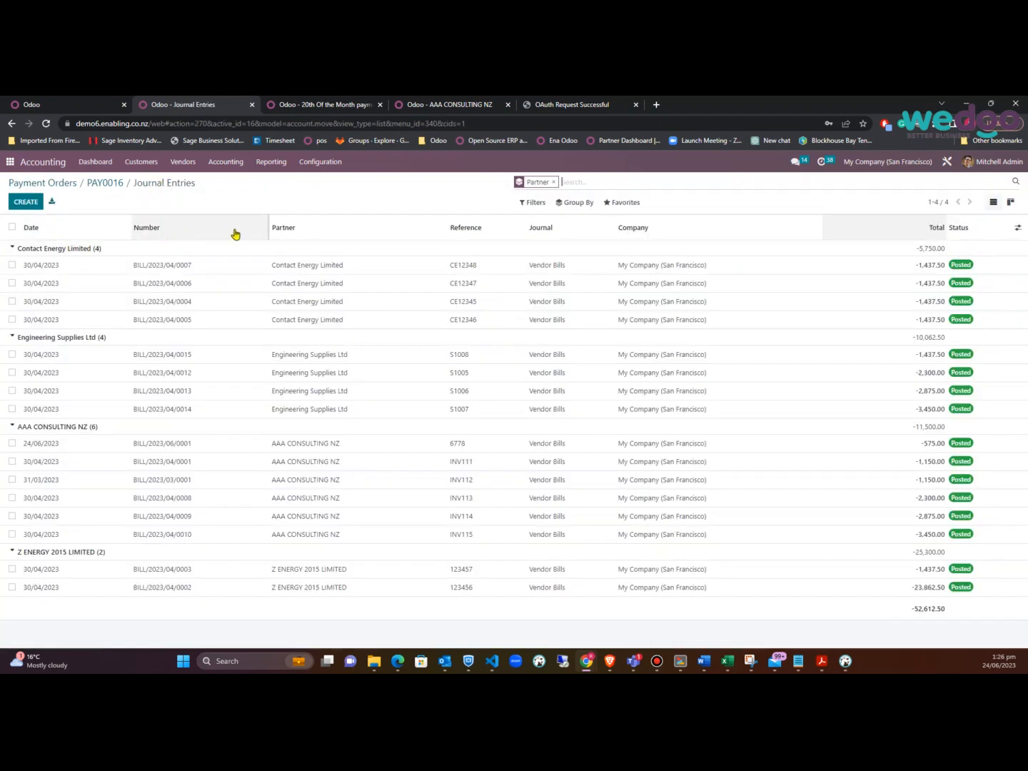
pyautogui.click(278, 226)
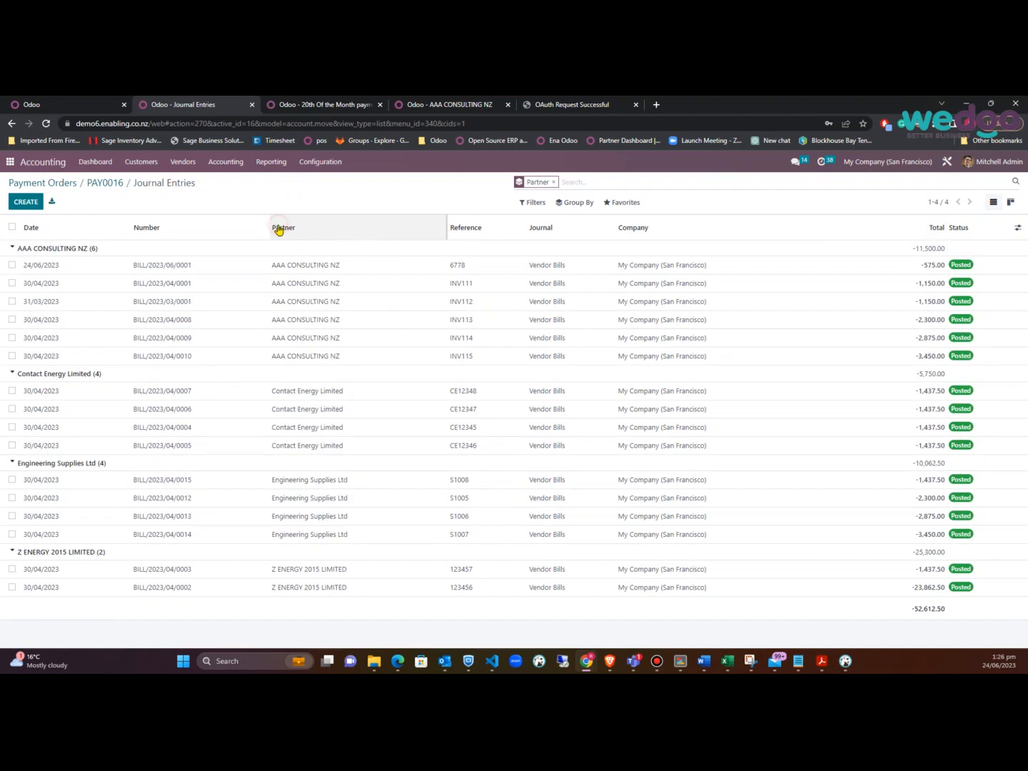
pyautogui.click(148, 267)
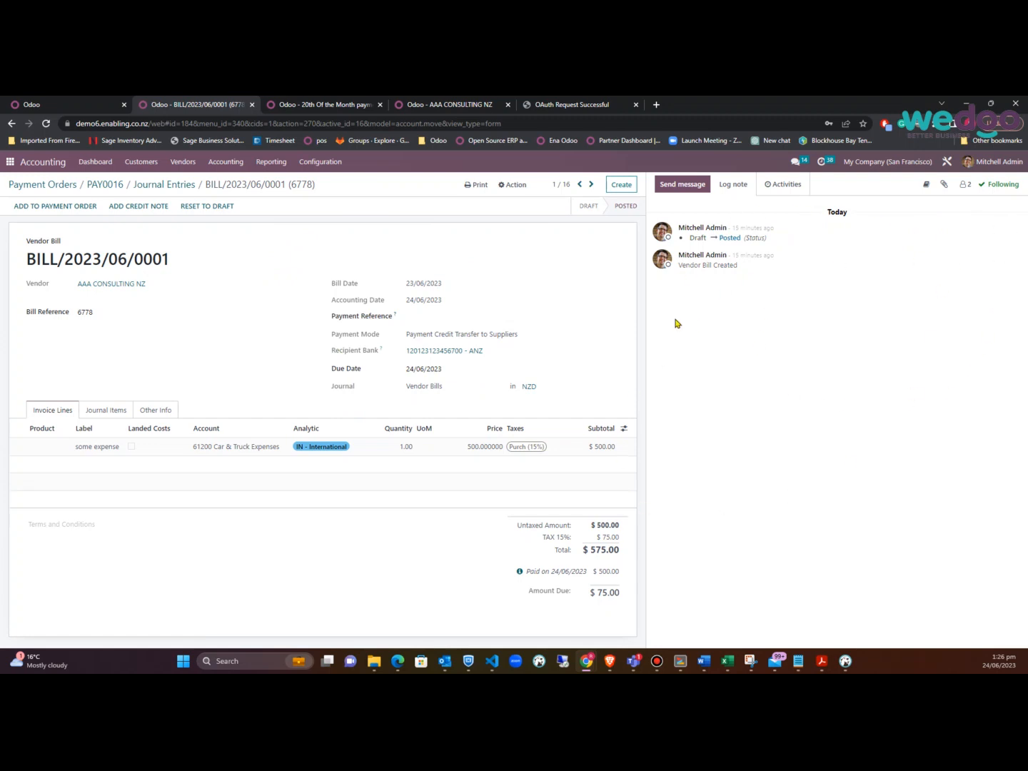
pyautogui.click(591, 184)
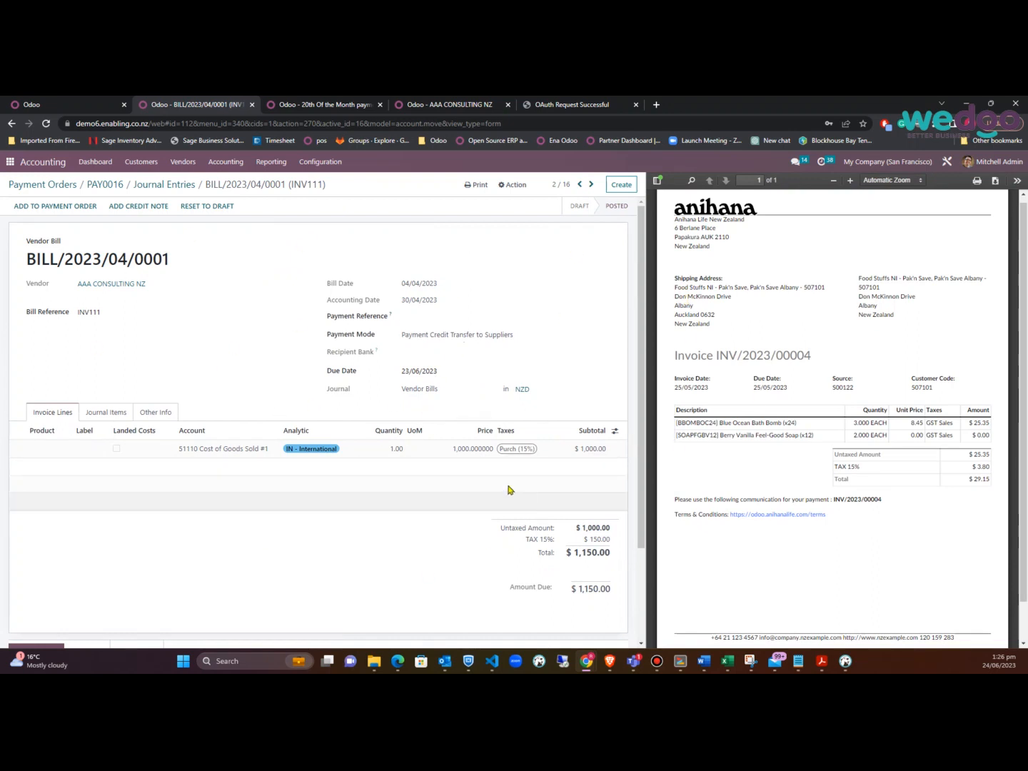
pyautogui.click(592, 185)
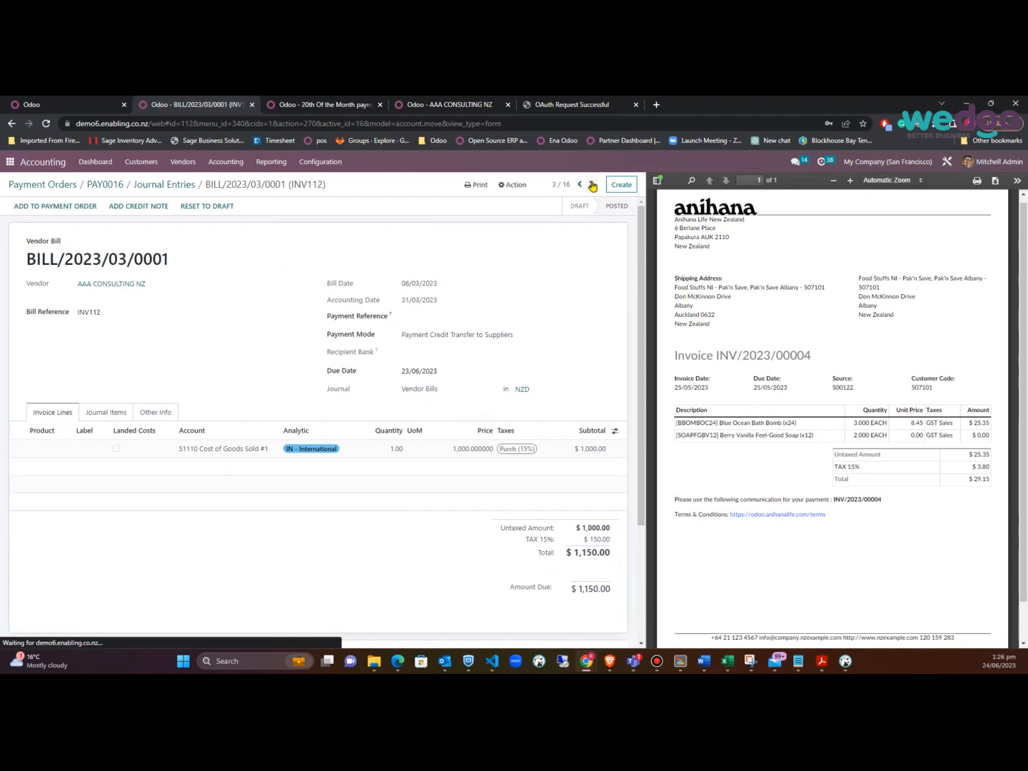
pyautogui.click(591, 185)
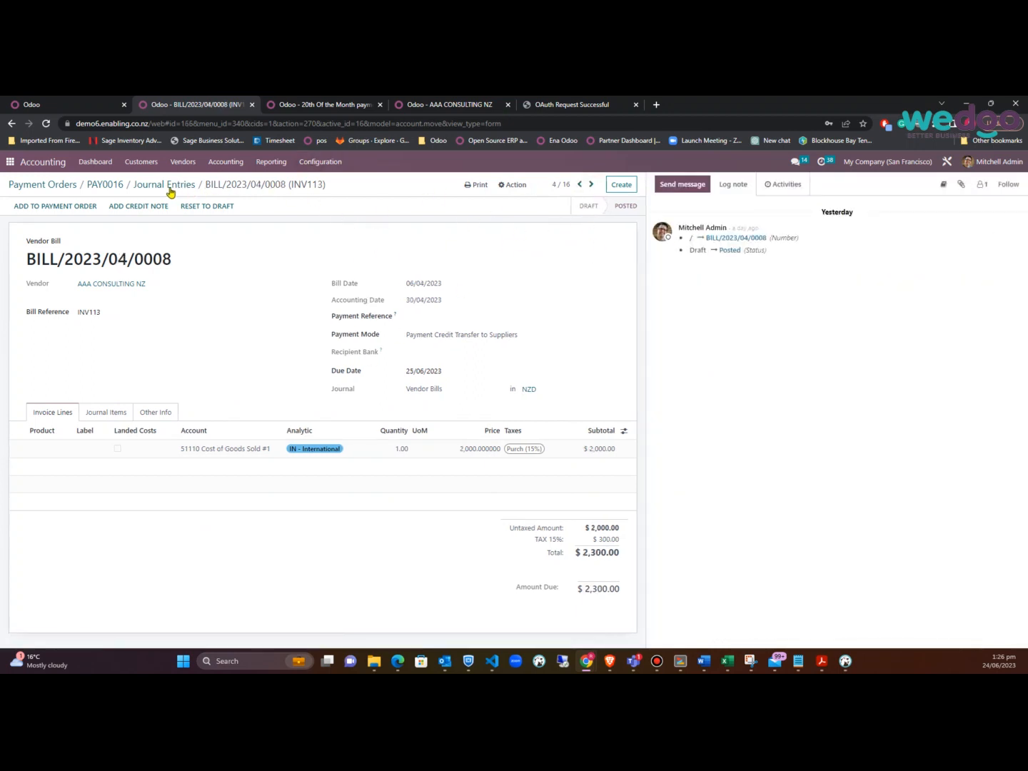
# Delete the CE12347 Contact Energy transaction line from PAY0016's Transactions
pyautogui.click(104, 185)
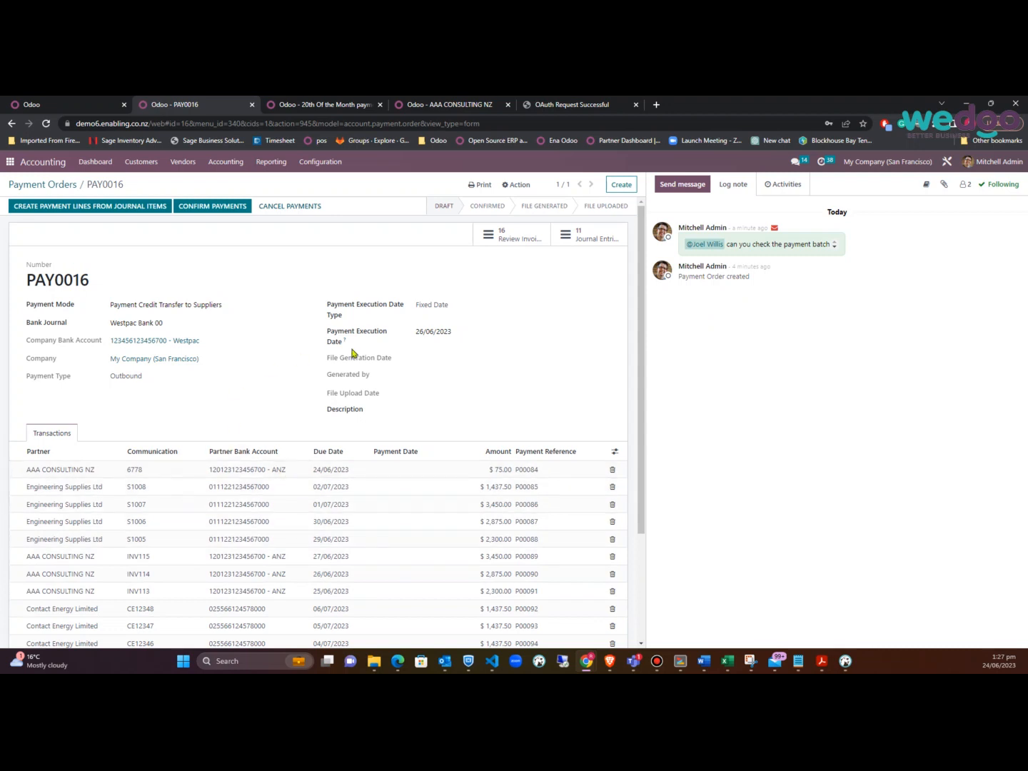
pyautogui.scroll(-3, 529, 473)
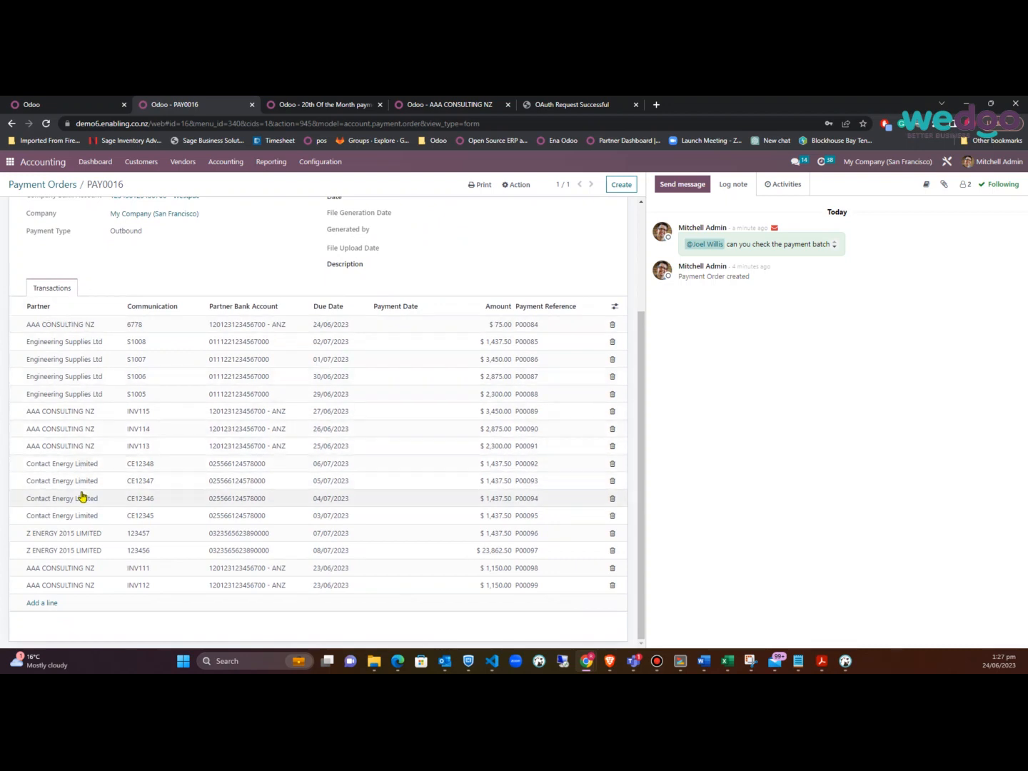
pyautogui.click(612, 482)
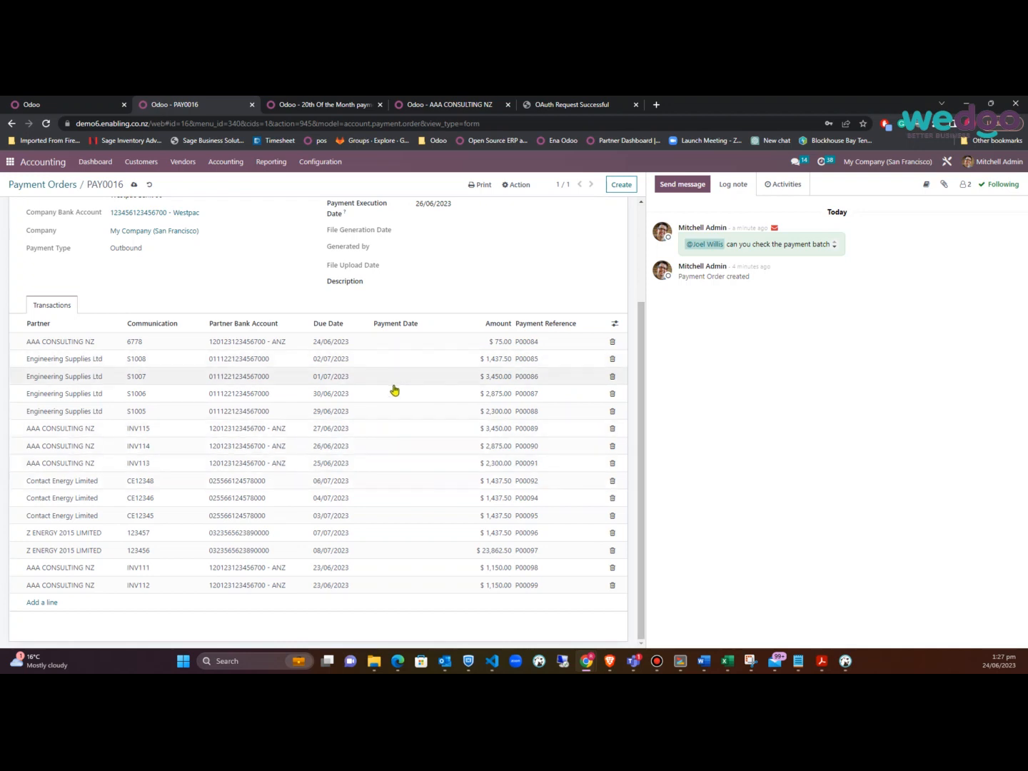
pyautogui.scroll(2, 514, 393)
pyautogui.click(613, 450)
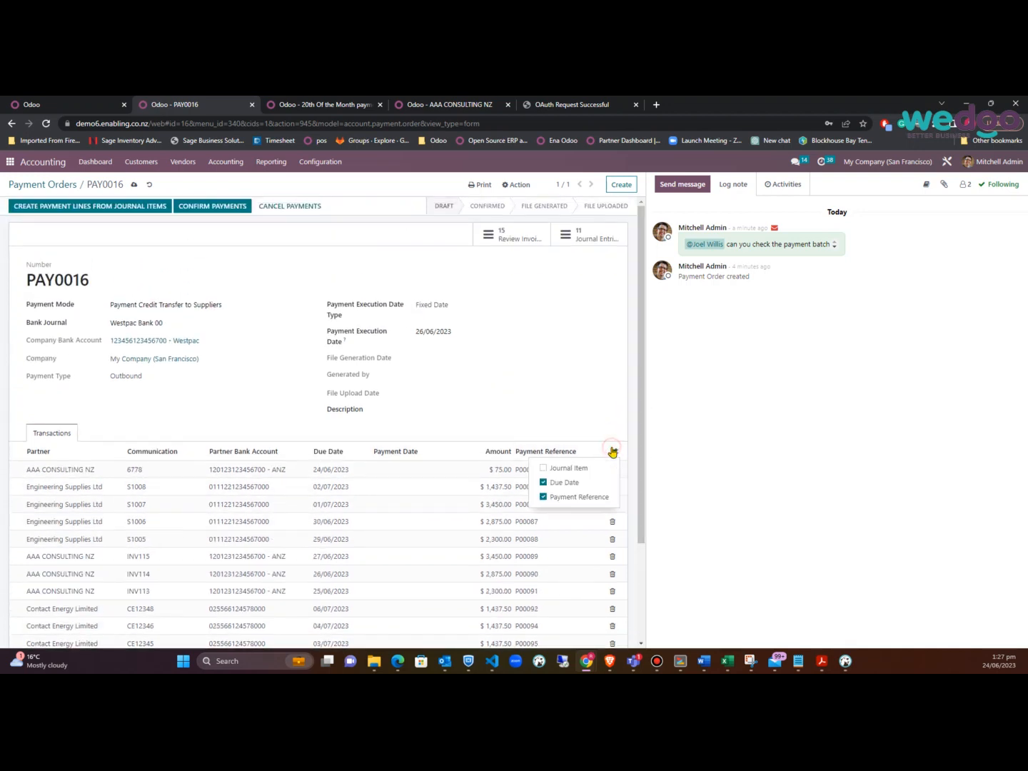
pyautogui.click(570, 355)
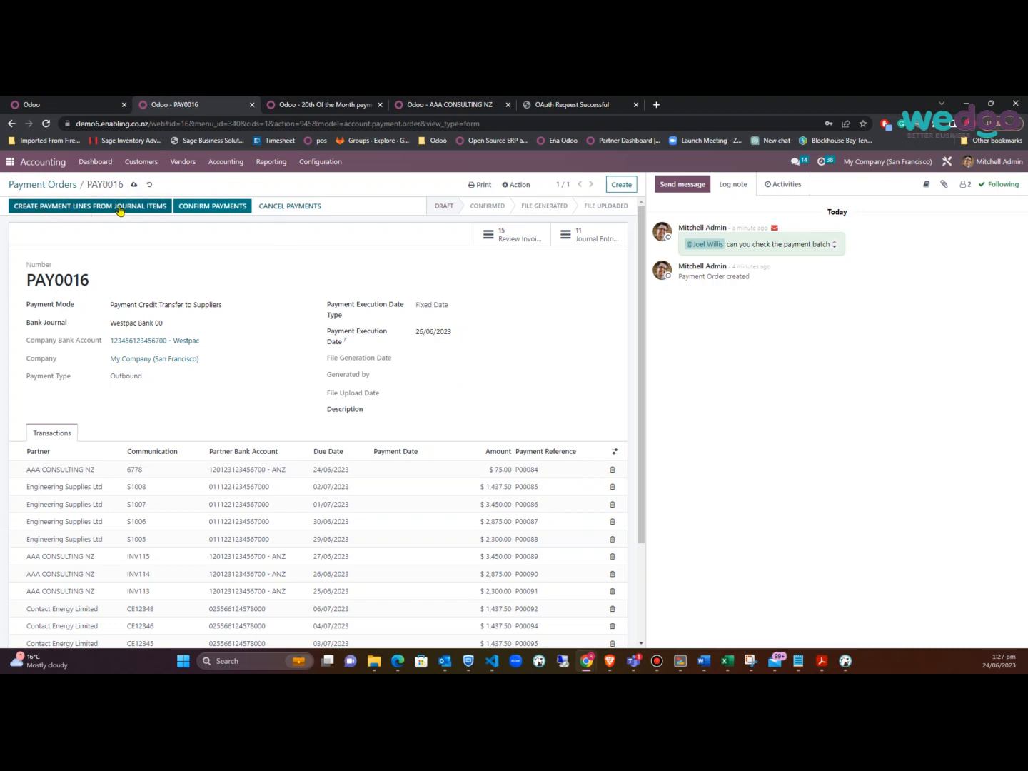
# Confirm PAY0016, generate its ANZ-format EFT payment file, and mark it File Uploaded
pyautogui.click(205, 208)
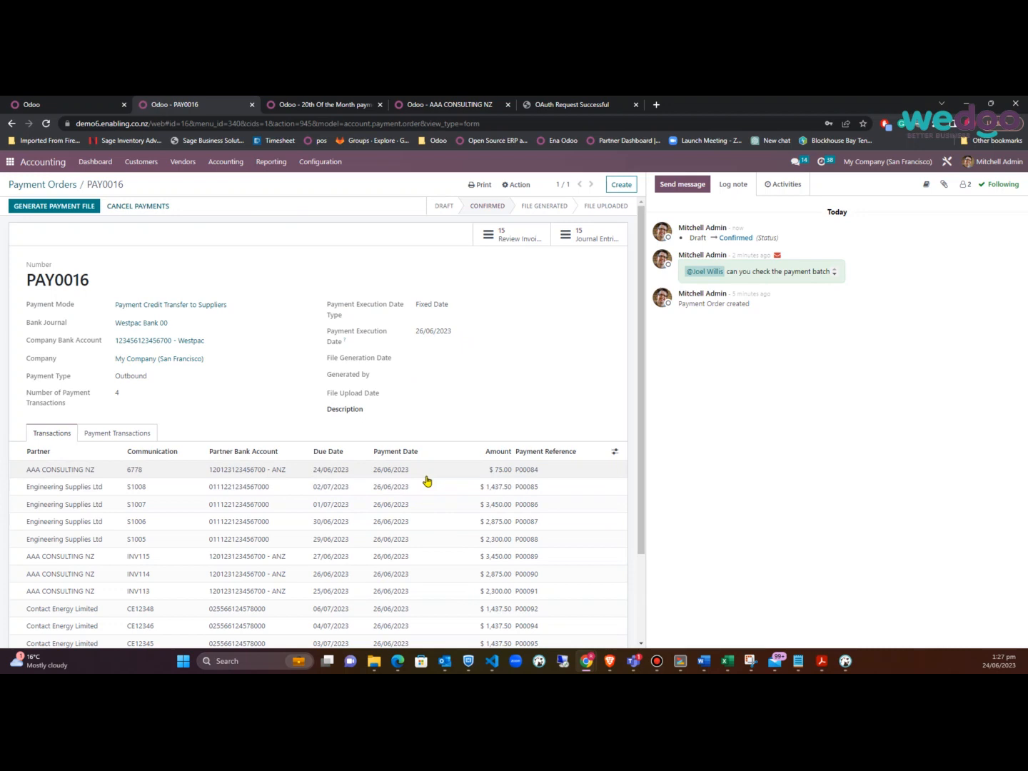
pyautogui.click(74, 208)
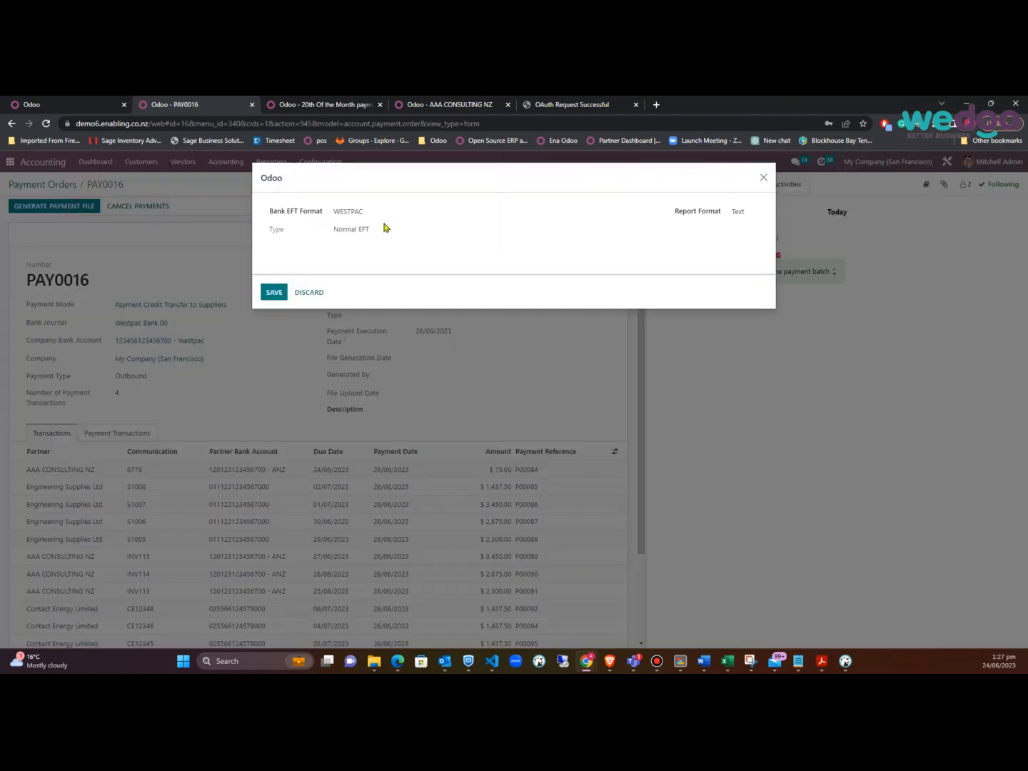
pyautogui.click(393, 222)
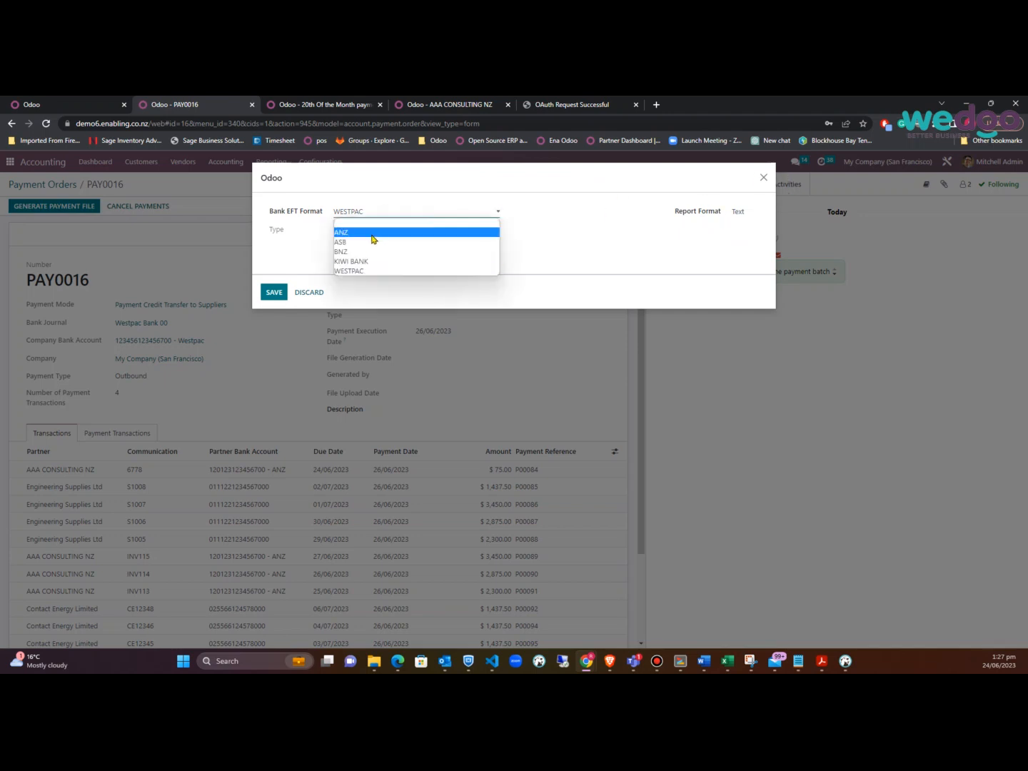
pyautogui.click(375, 236)
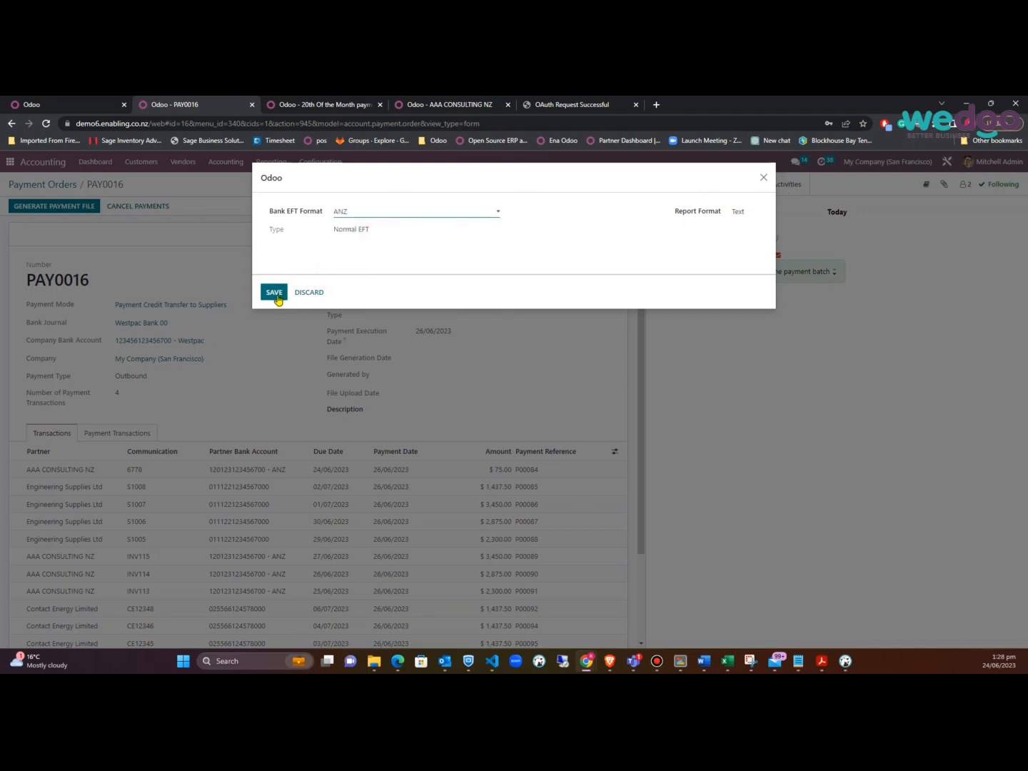
pyautogui.click(277, 295)
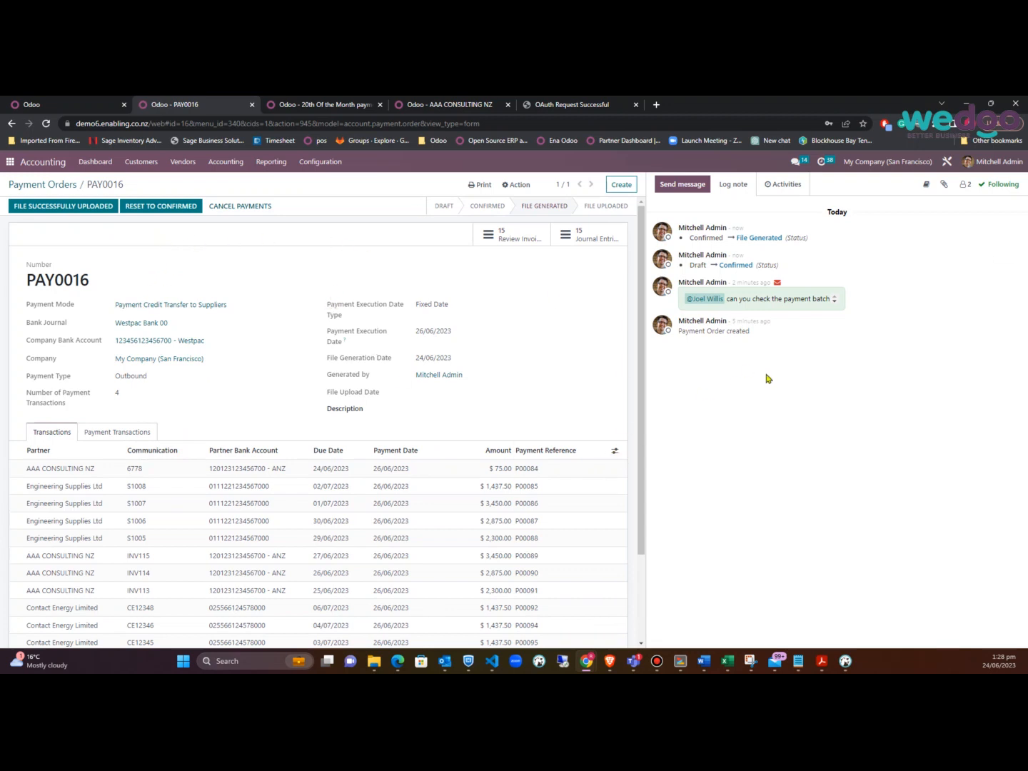
pyautogui.click(83, 211)
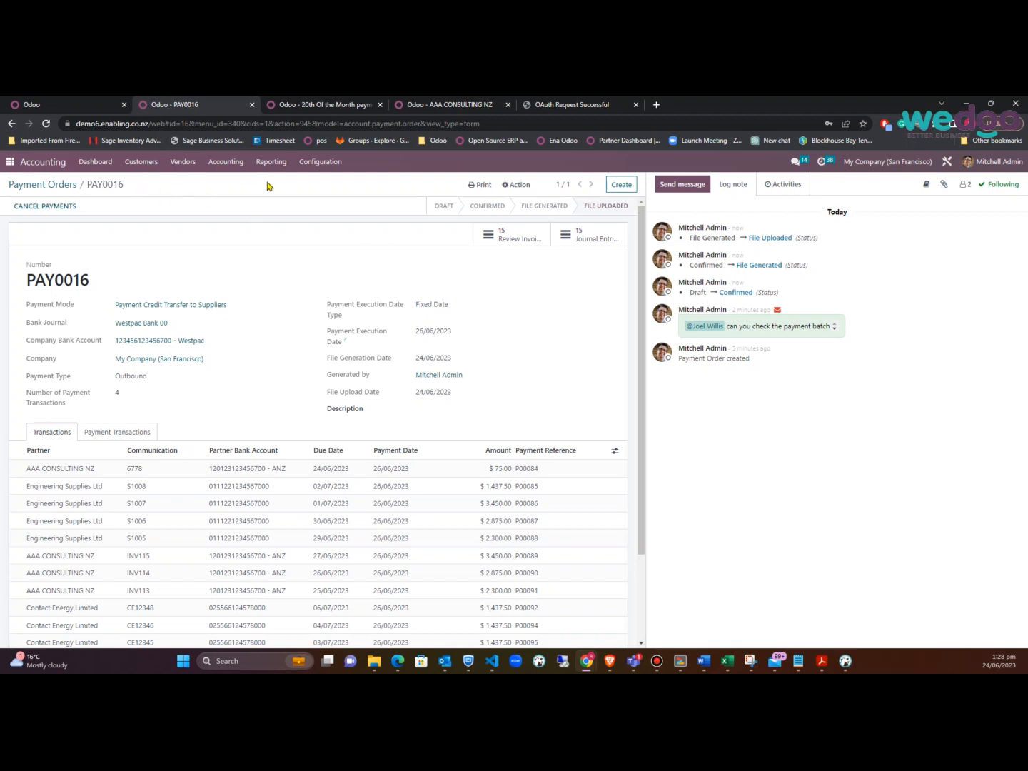
pyautogui.click(177, 162)
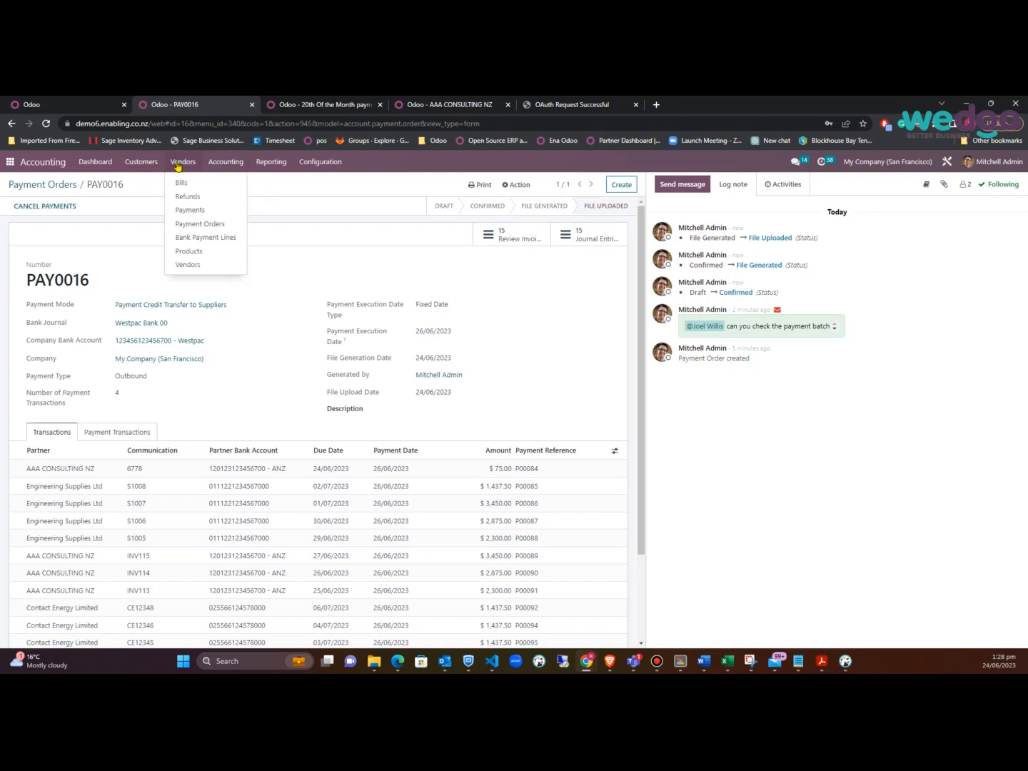
# Start a new payment order using Payment Credit Transfer to Suppliers, executing 29/06/2023
pyautogui.click(193, 224)
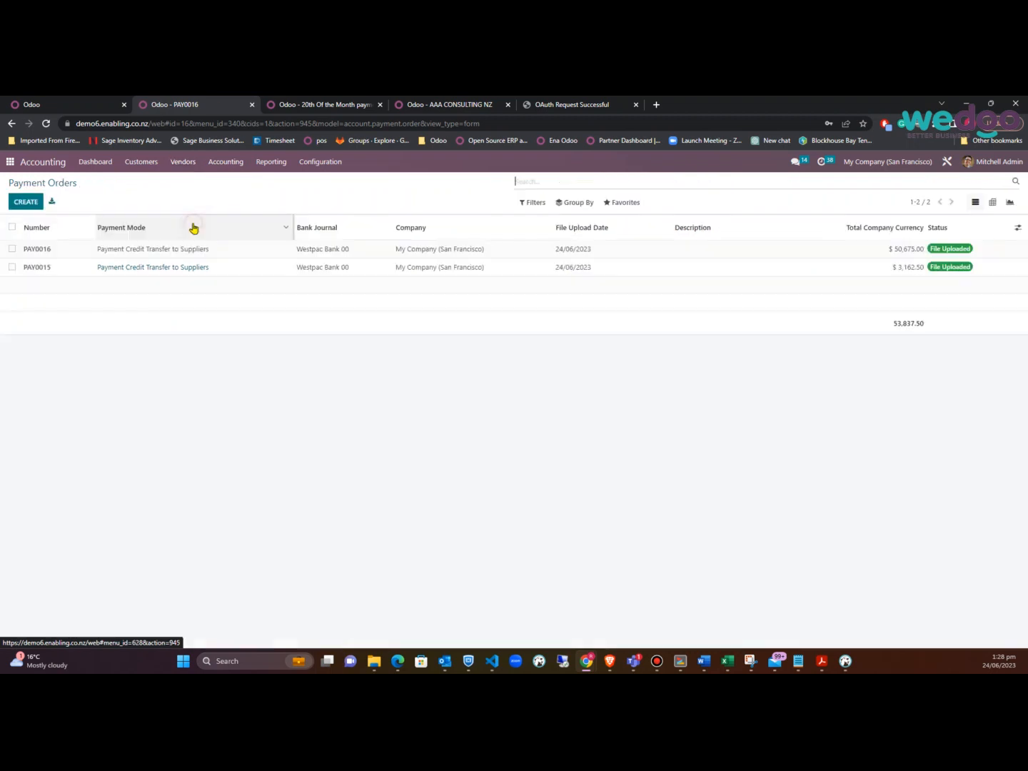
pyautogui.click(29, 202)
pyautogui.click(218, 304)
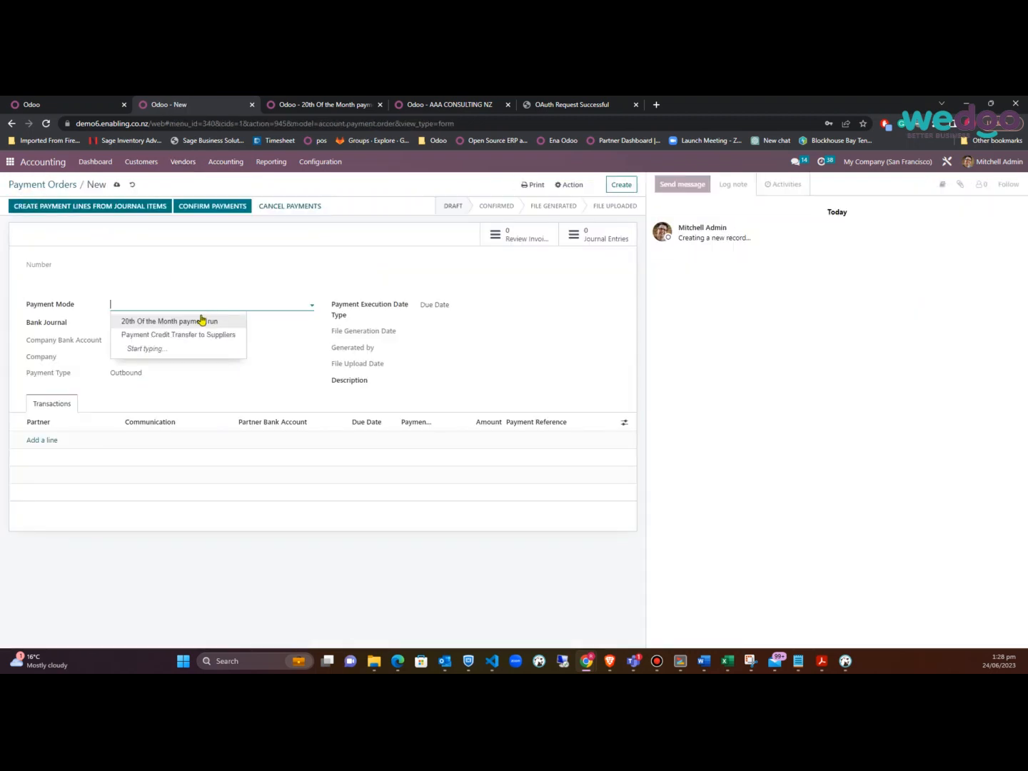
pyautogui.click(184, 334)
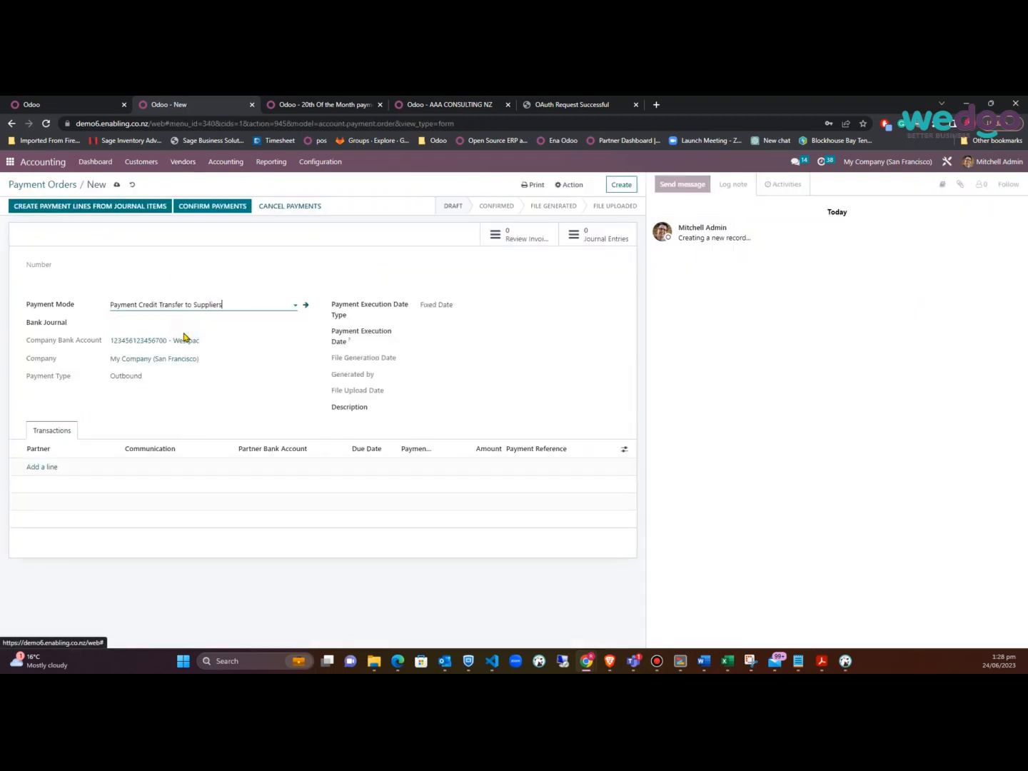
pyautogui.click(123, 212)
pyautogui.click(467, 334)
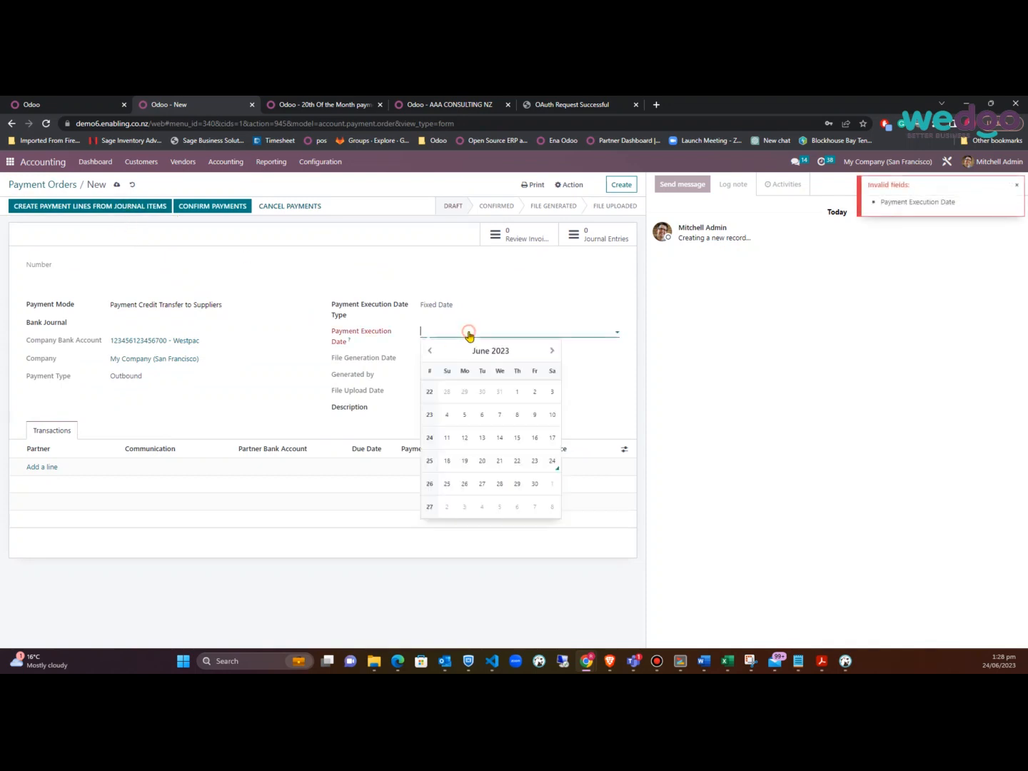
pyautogui.click(515, 484)
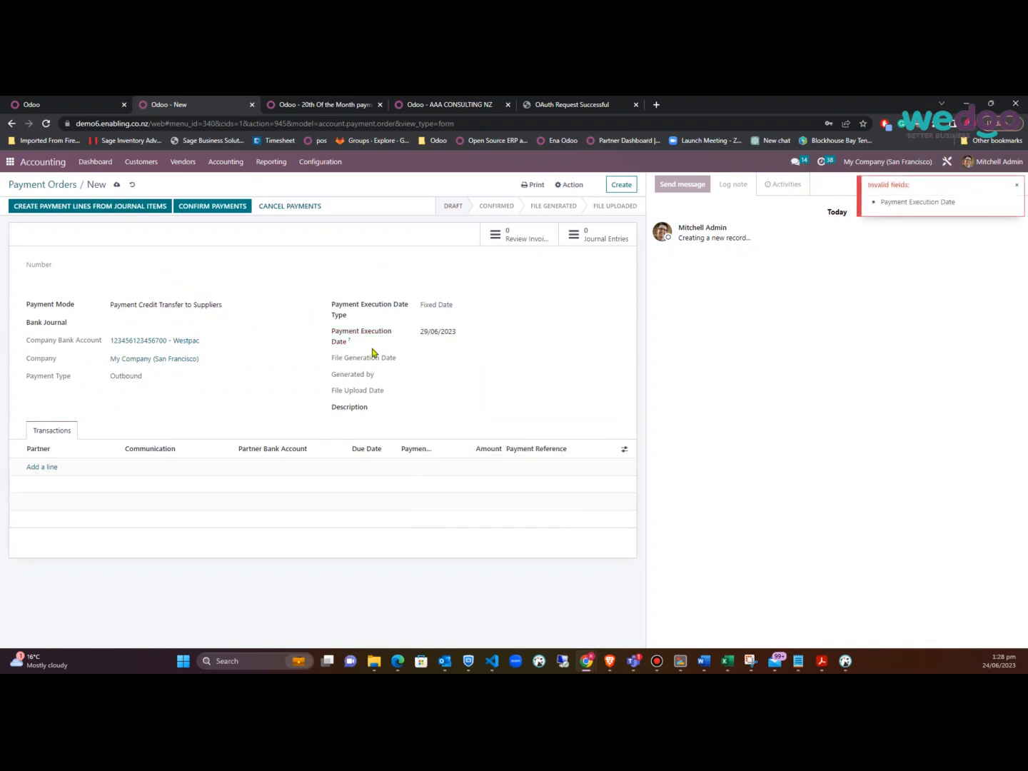
# Pull in vendor bill lines due by 31/07/2023 and create transactions from them
pyautogui.click(105, 208)
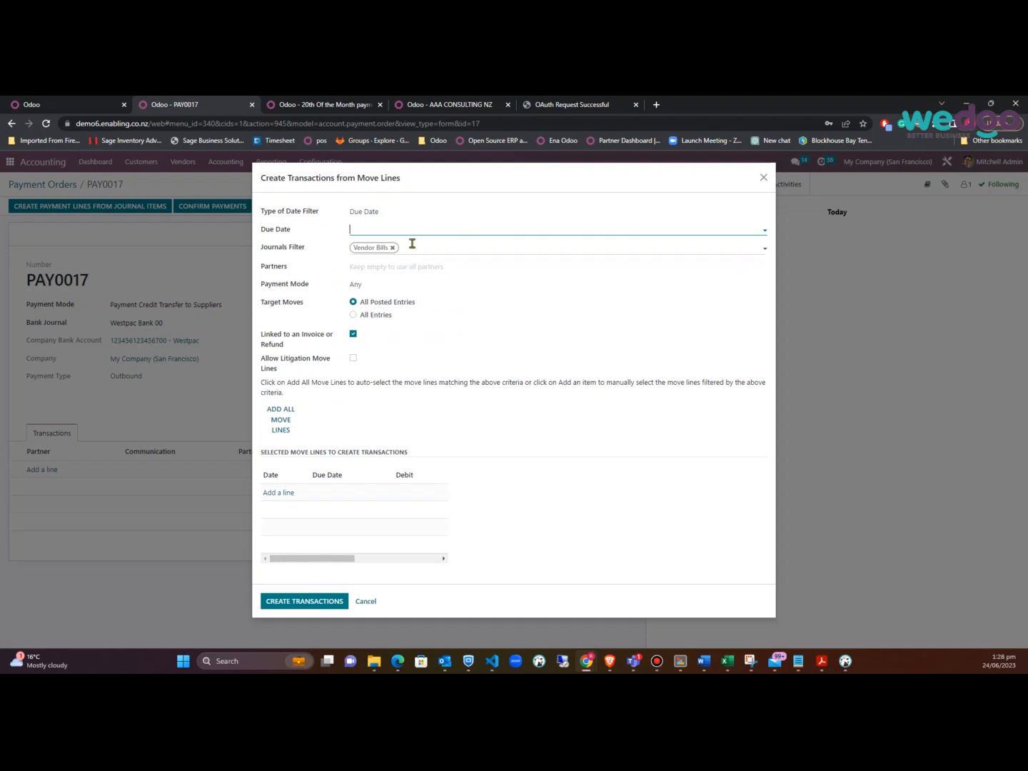
pyautogui.click(426, 228)
pyautogui.click(481, 247)
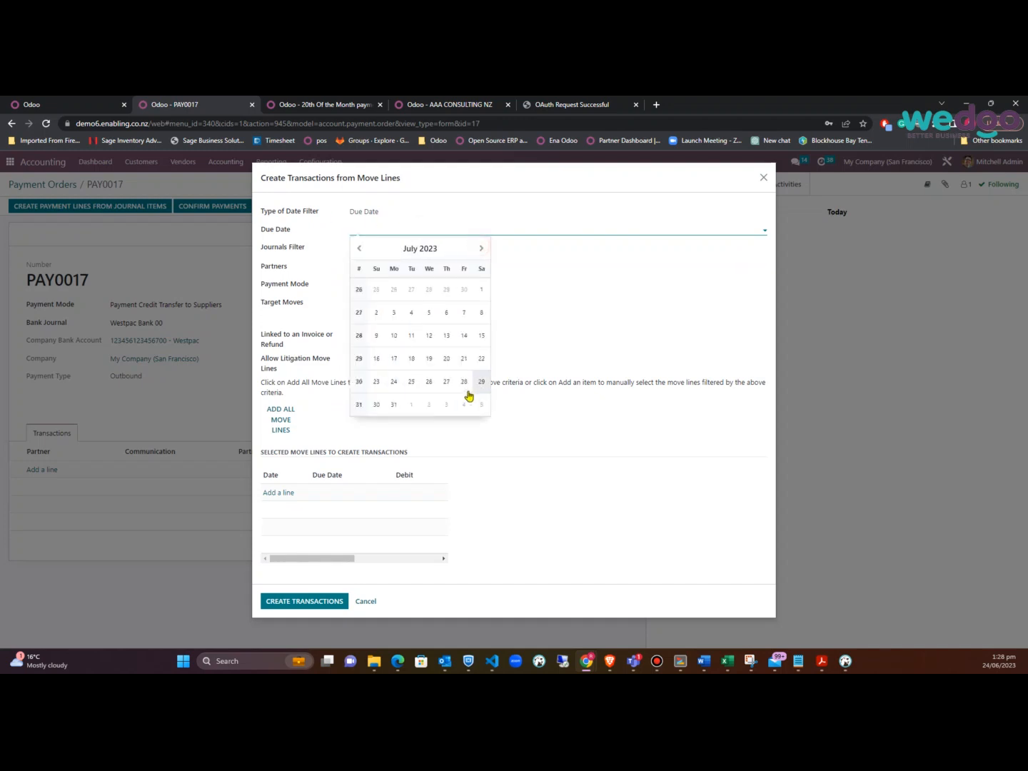
pyautogui.click(395, 405)
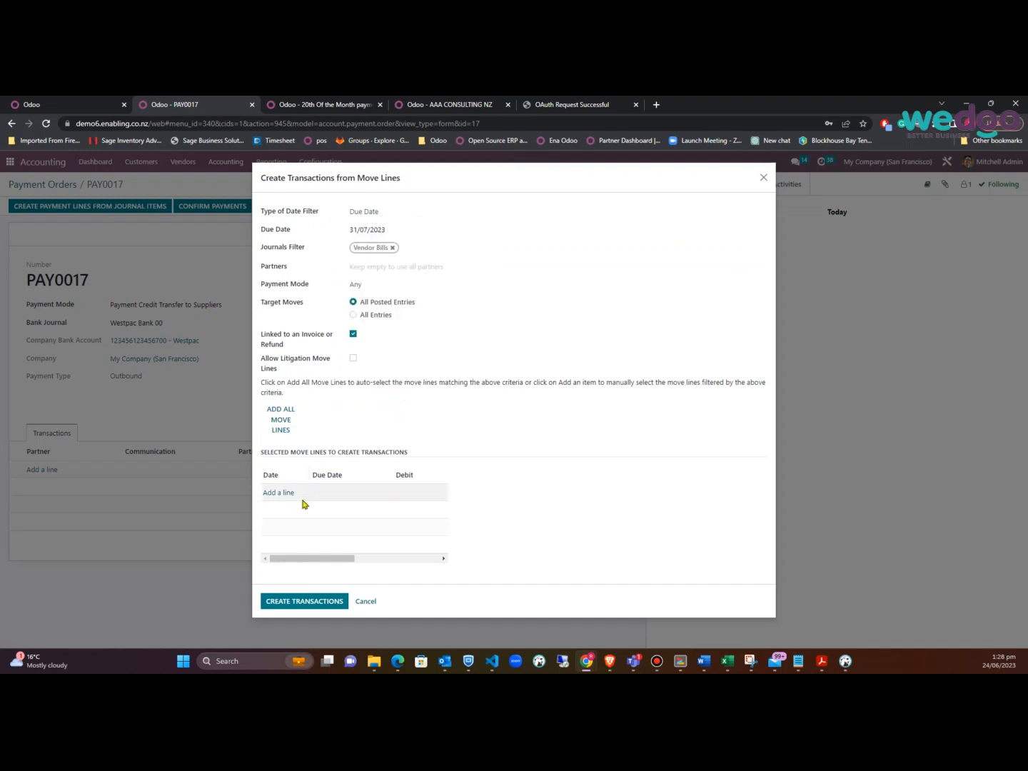
pyautogui.click(275, 429)
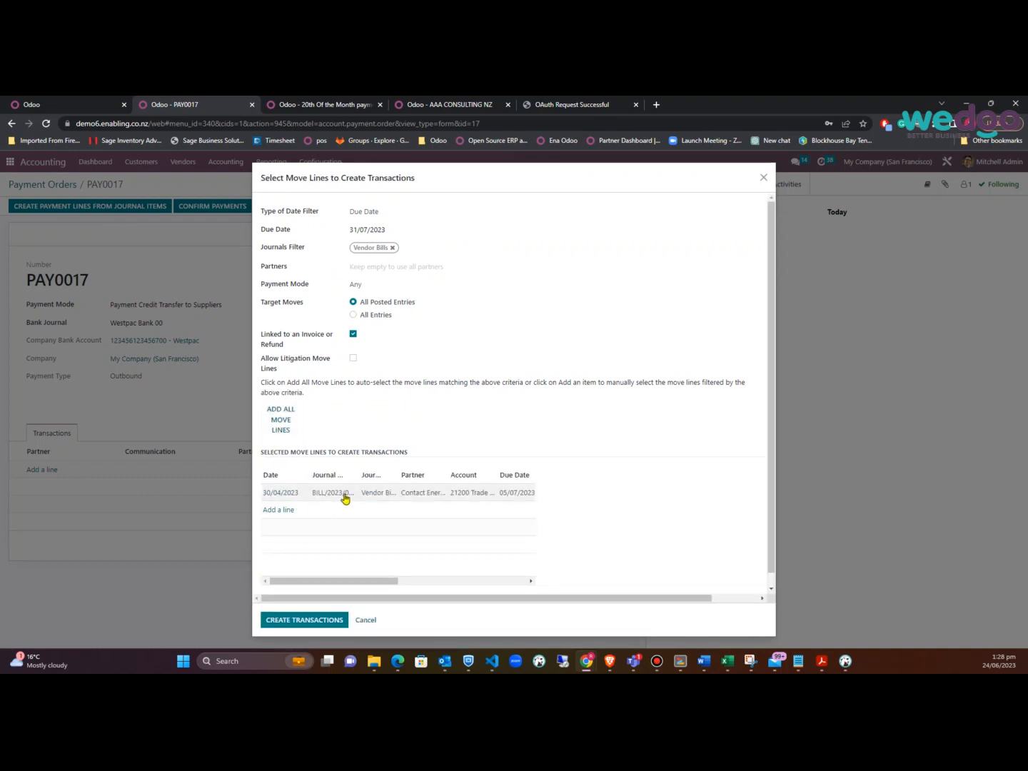
pyautogui.click(317, 622)
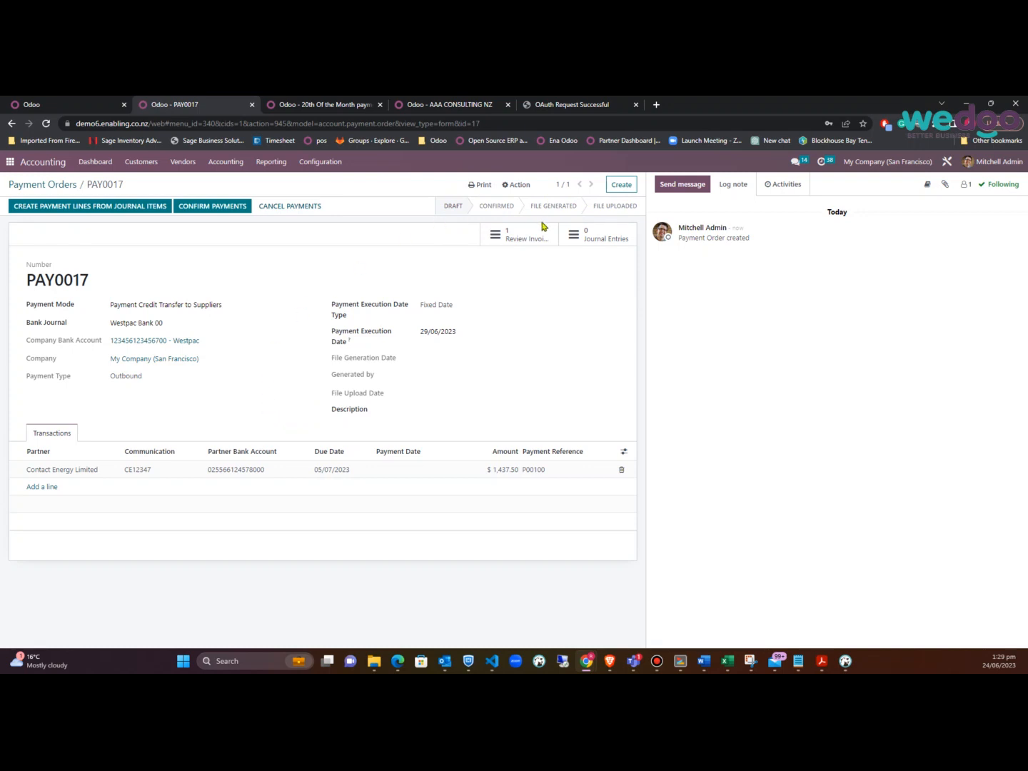
# Confirm PAY0017 and generate its payment file in ANZ format
pyautogui.click(223, 207)
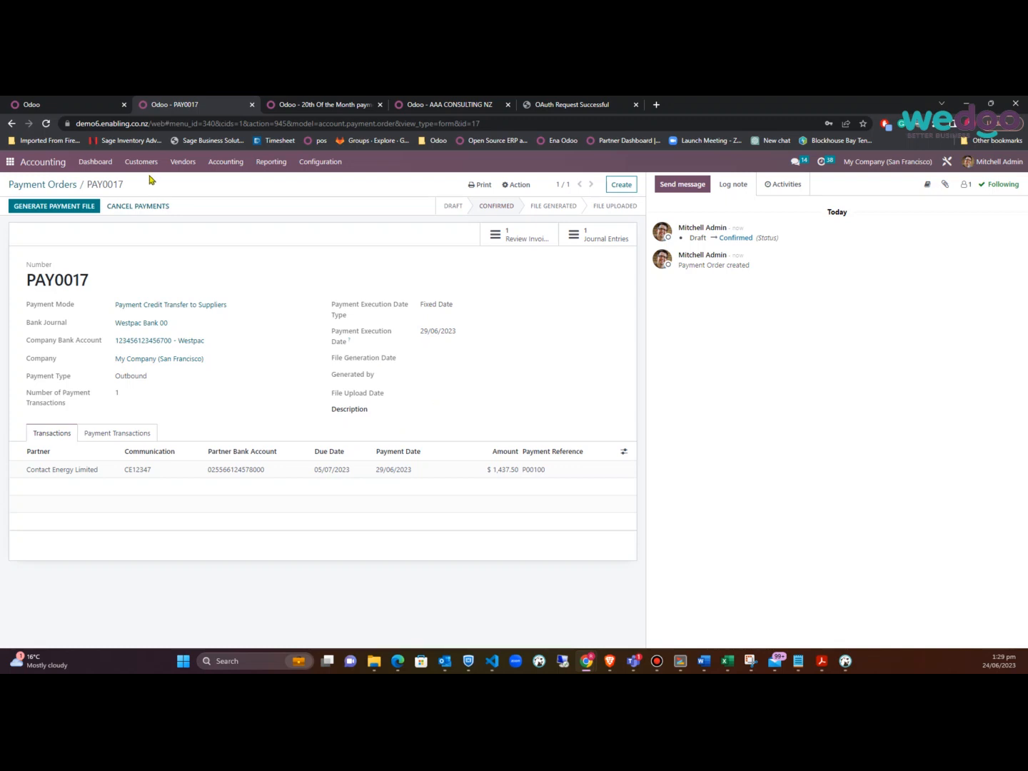
pyautogui.click(78, 209)
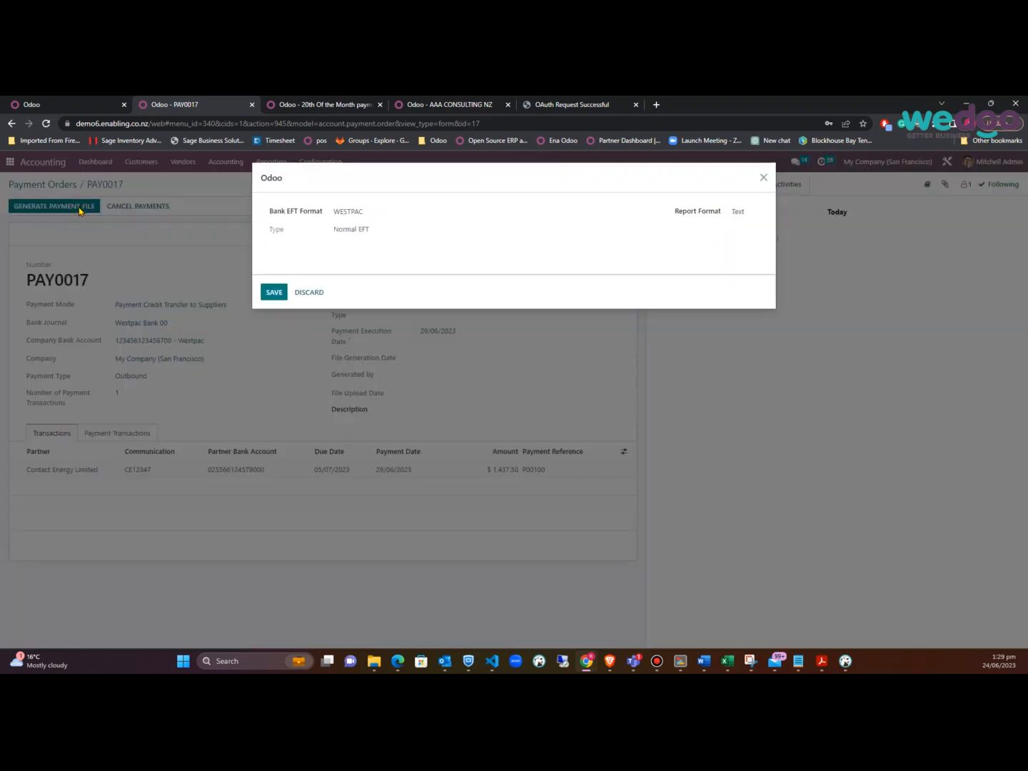
pyautogui.click(390, 211)
pyautogui.click(378, 232)
pyautogui.click(273, 292)
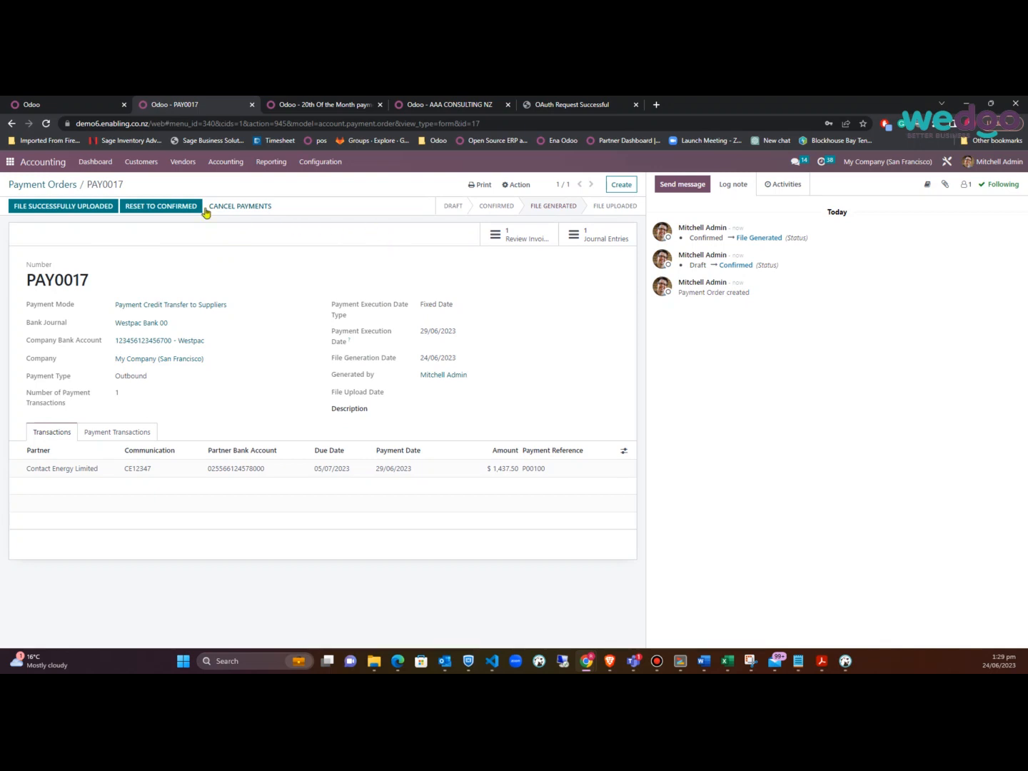
# Reset PAY0017 to confirmed, cancel it, and return to the Payment Orders list
pyautogui.click(166, 207)
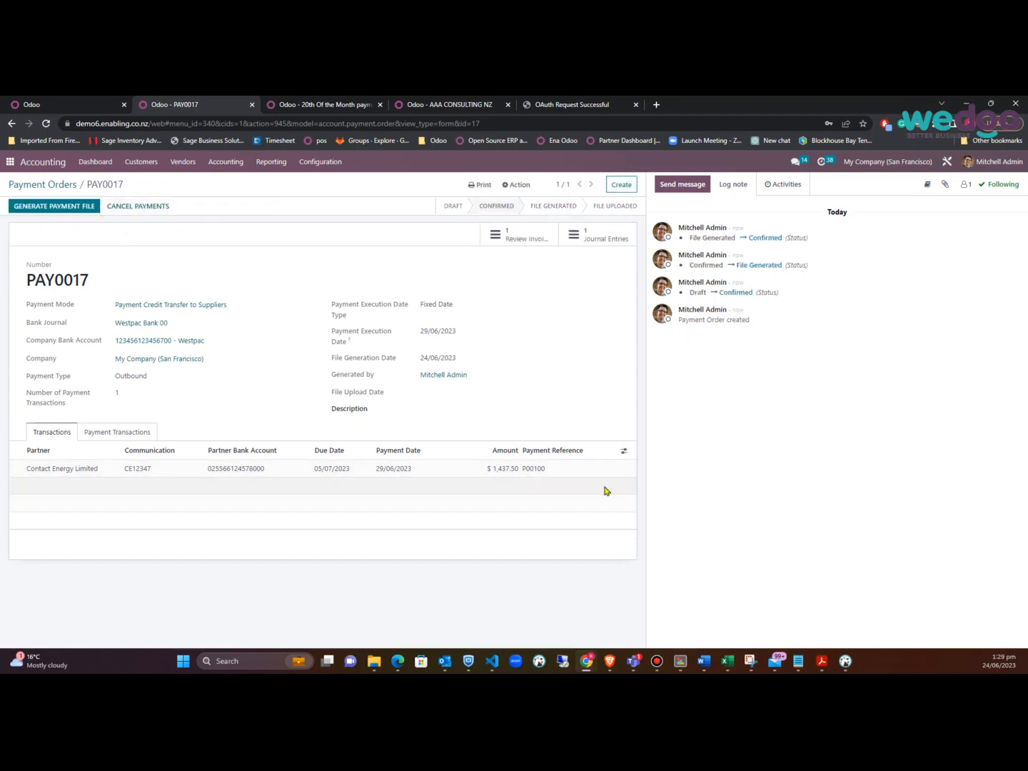
pyautogui.click(142, 208)
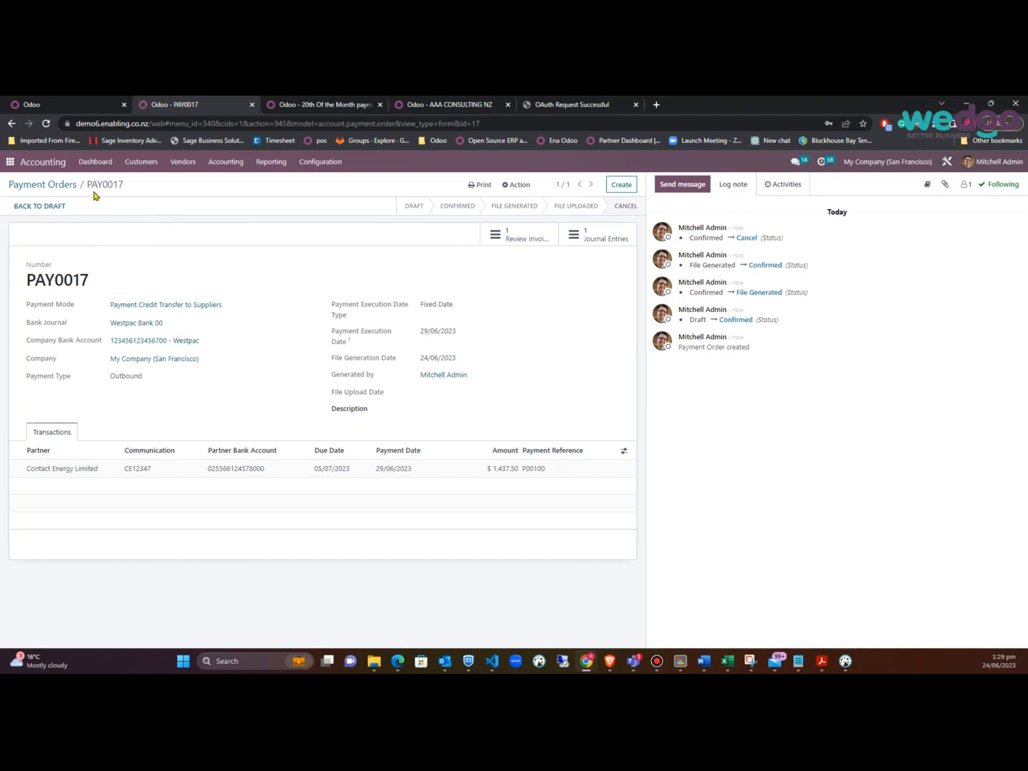
pyautogui.click(53, 188)
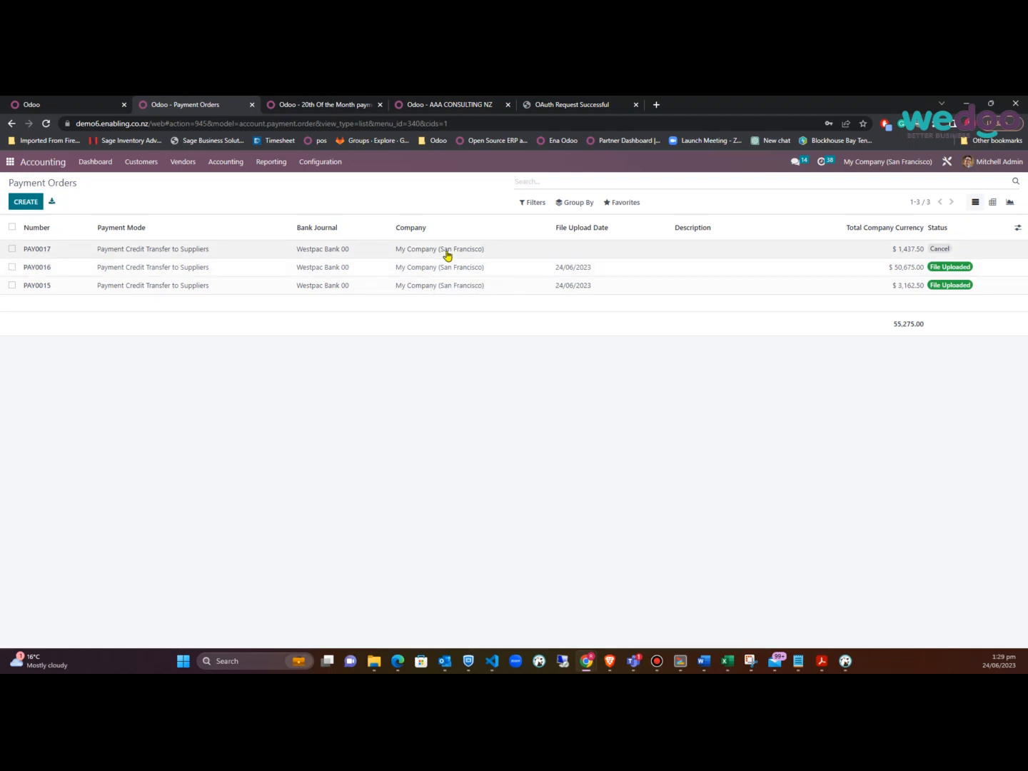
pyautogui.click(139, 162)
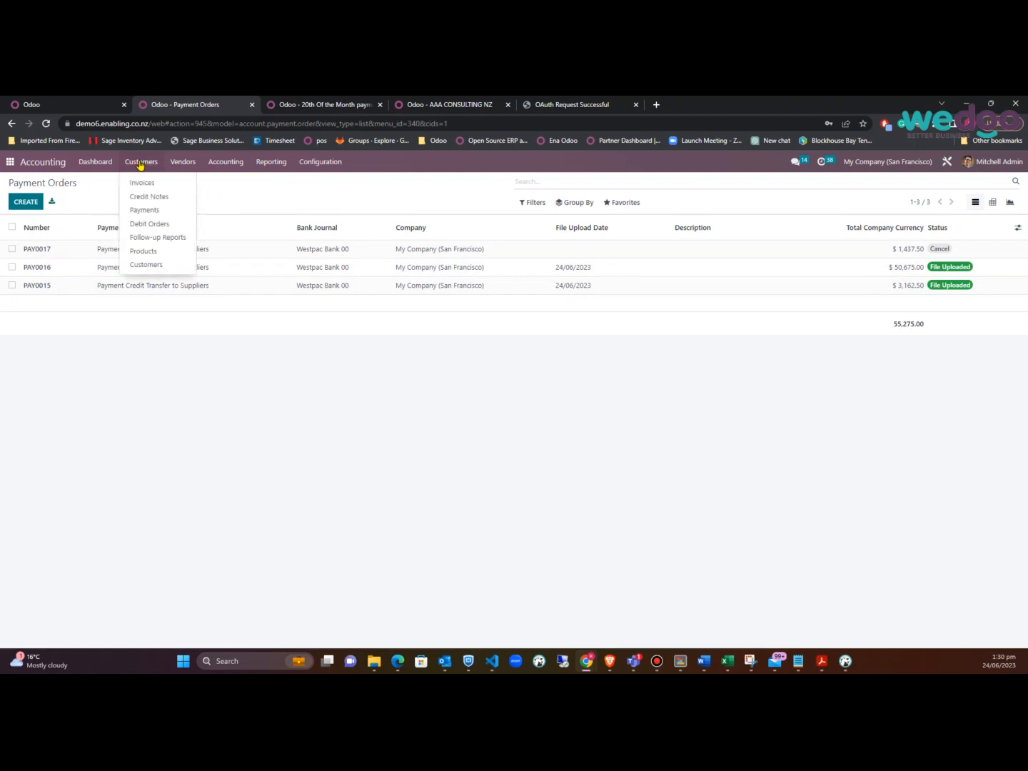
pyautogui.click(151, 224)
pyautogui.click(23, 204)
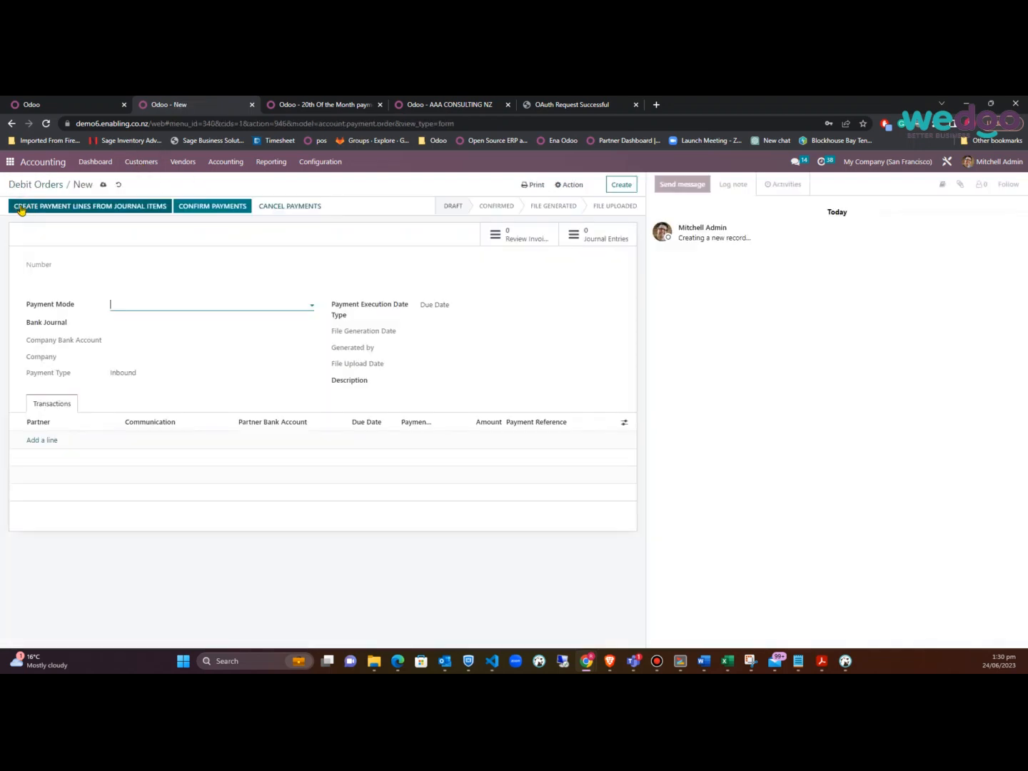
pyautogui.click(271, 305)
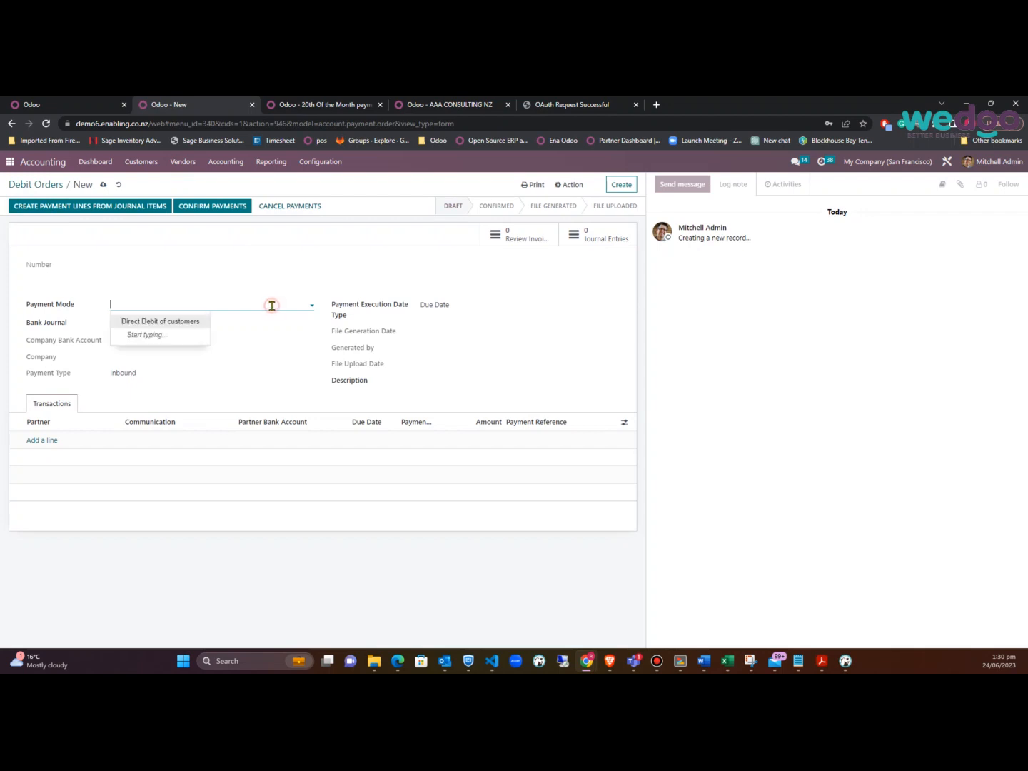
pyautogui.click(171, 324)
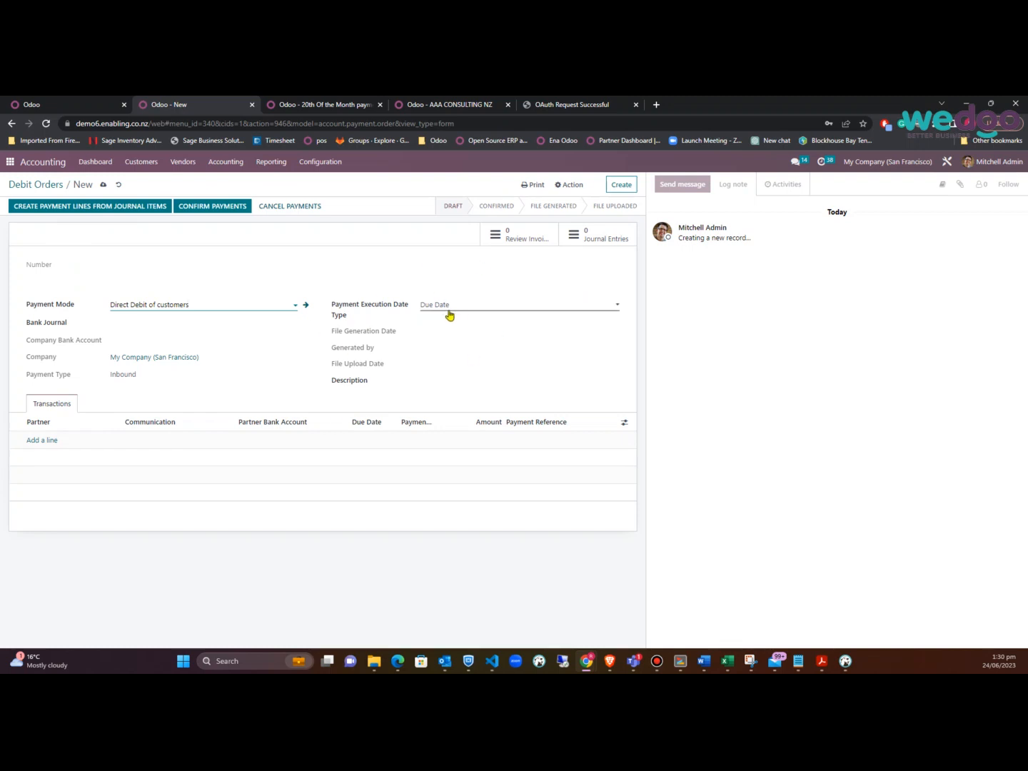
pyautogui.click(191, 164)
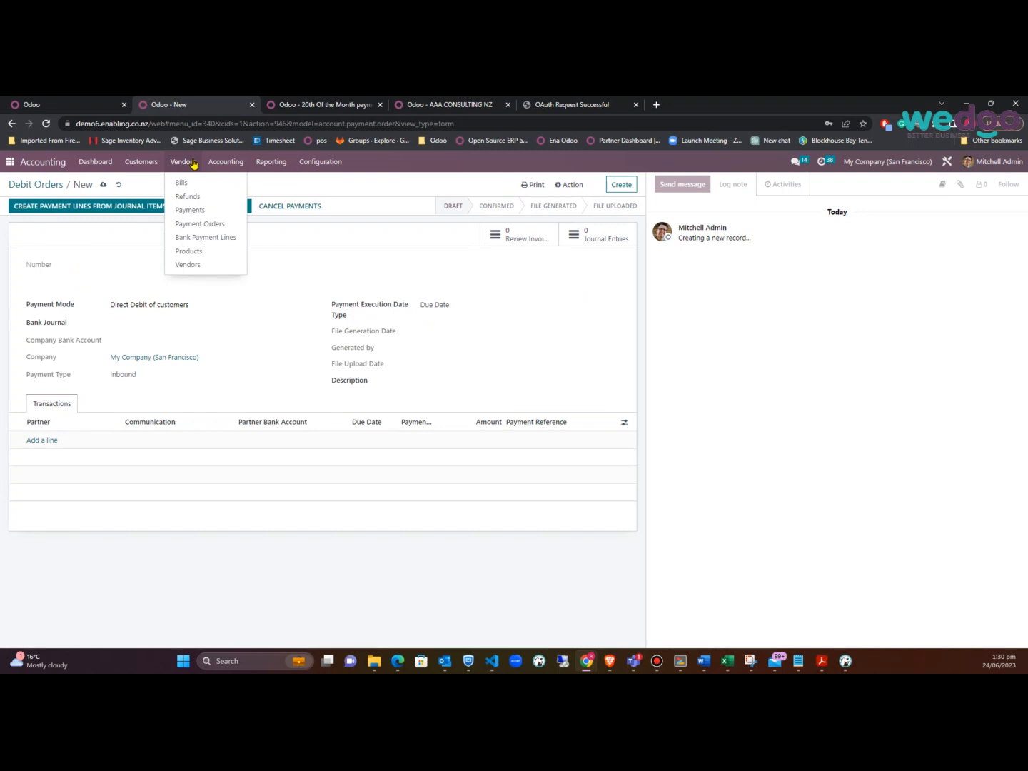
pyautogui.click(210, 225)
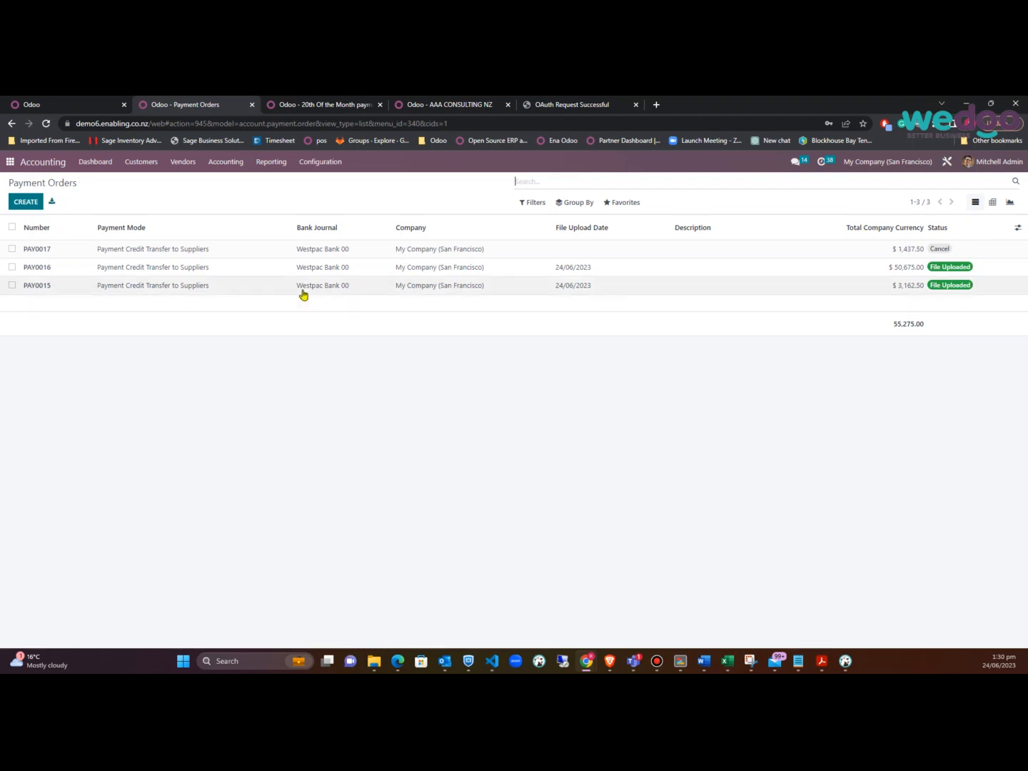
# Open the Westpac Bank 00 journal from the accounting journals list
pyautogui.click(320, 170)
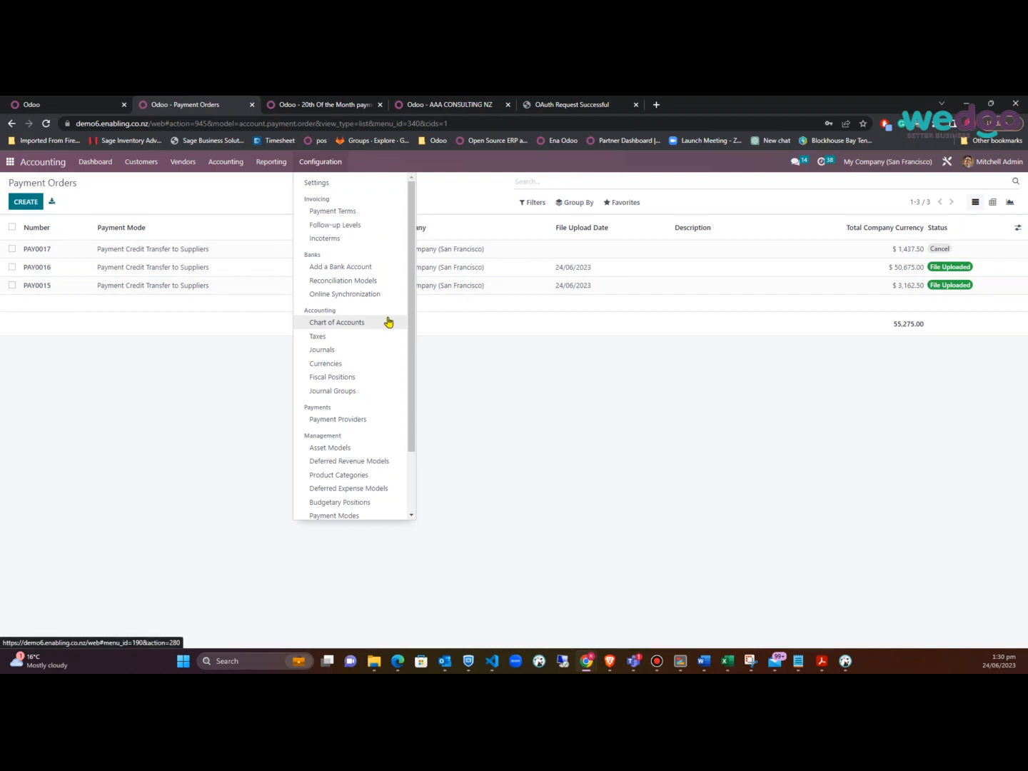
pyautogui.click(330, 351)
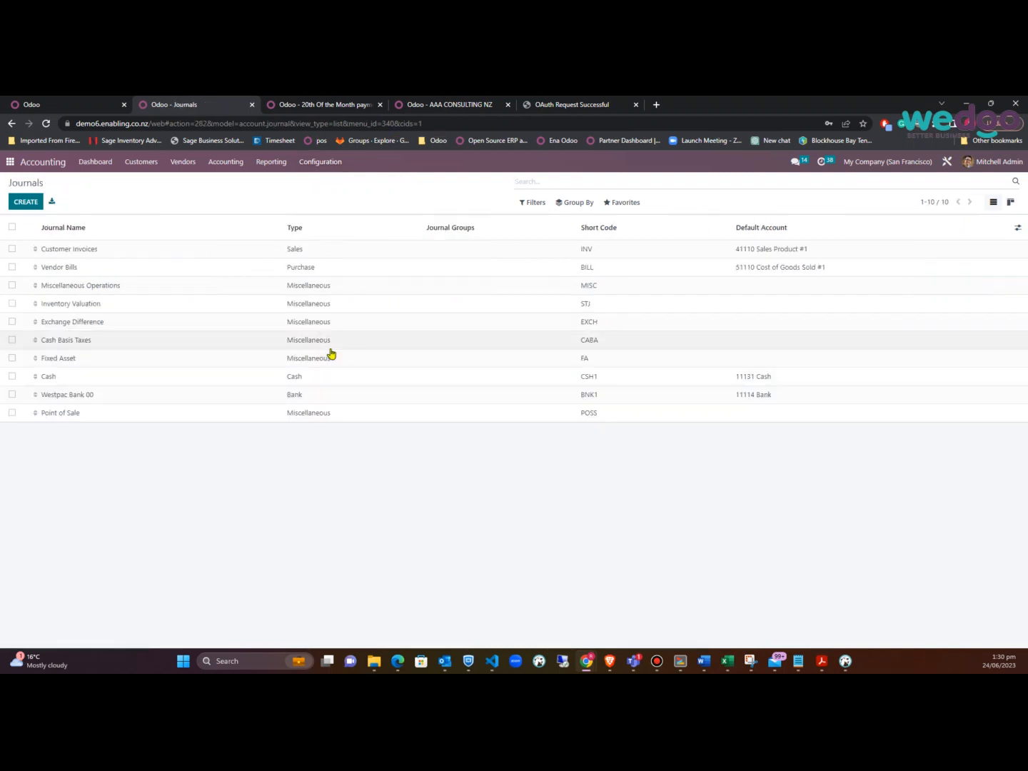
pyautogui.click(136, 406)
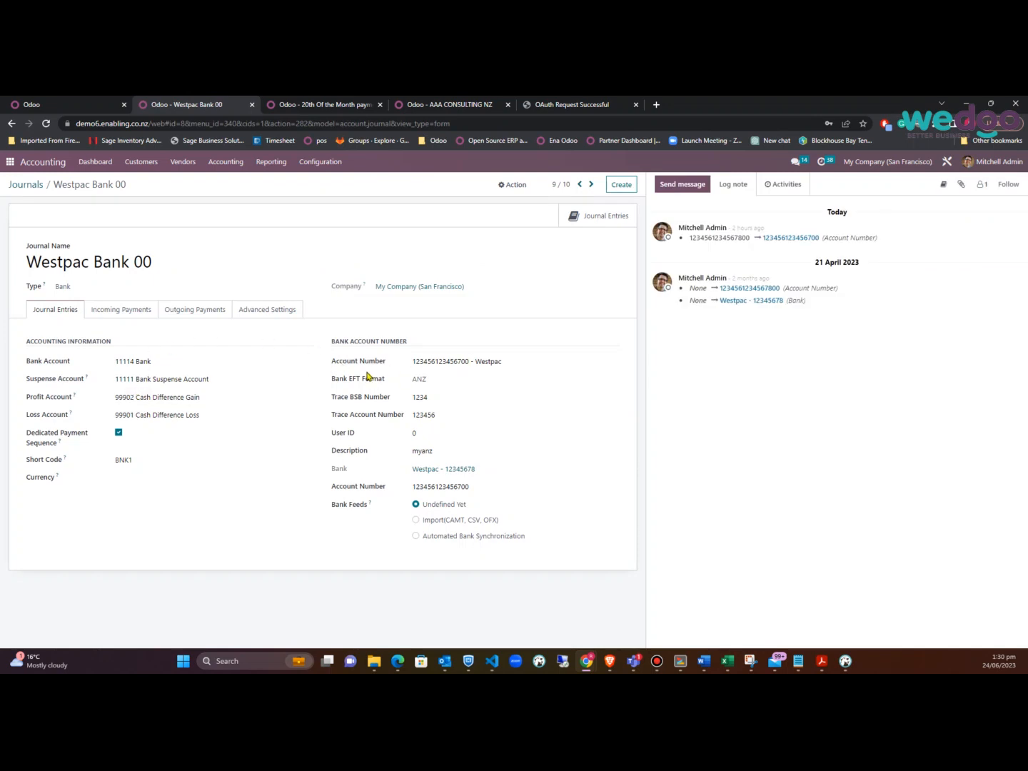
# Check the journal's linked bank account record, then bring the generated ANZ payment file into view
pyautogui.click(614, 363)
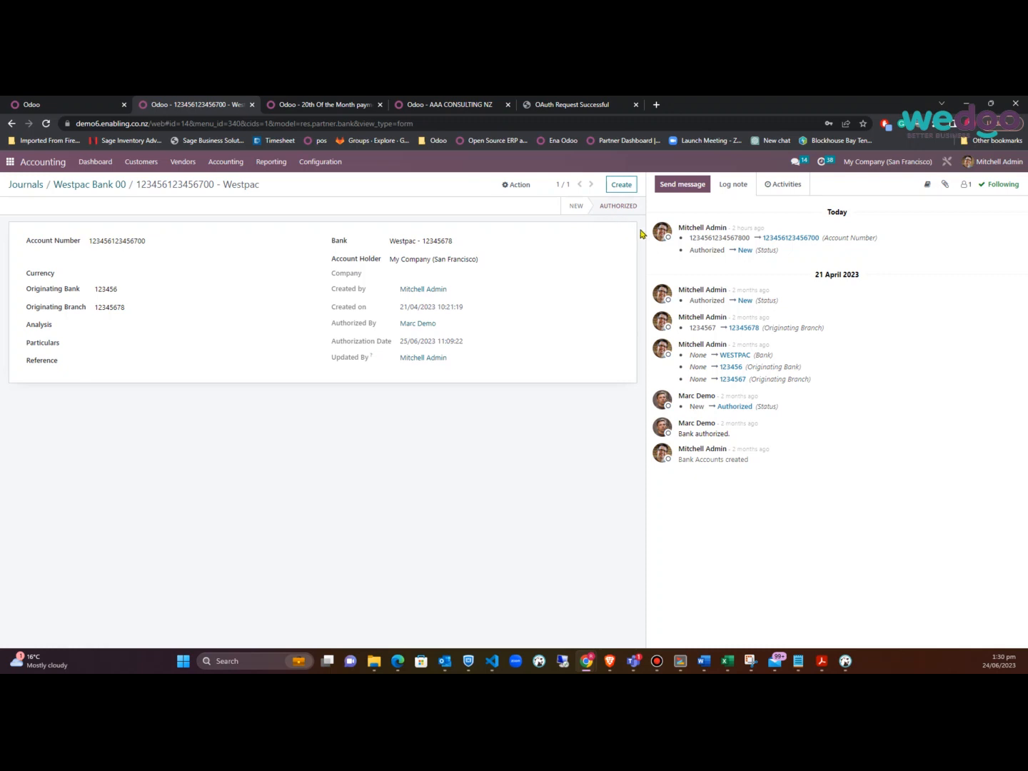
pyautogui.click(110, 188)
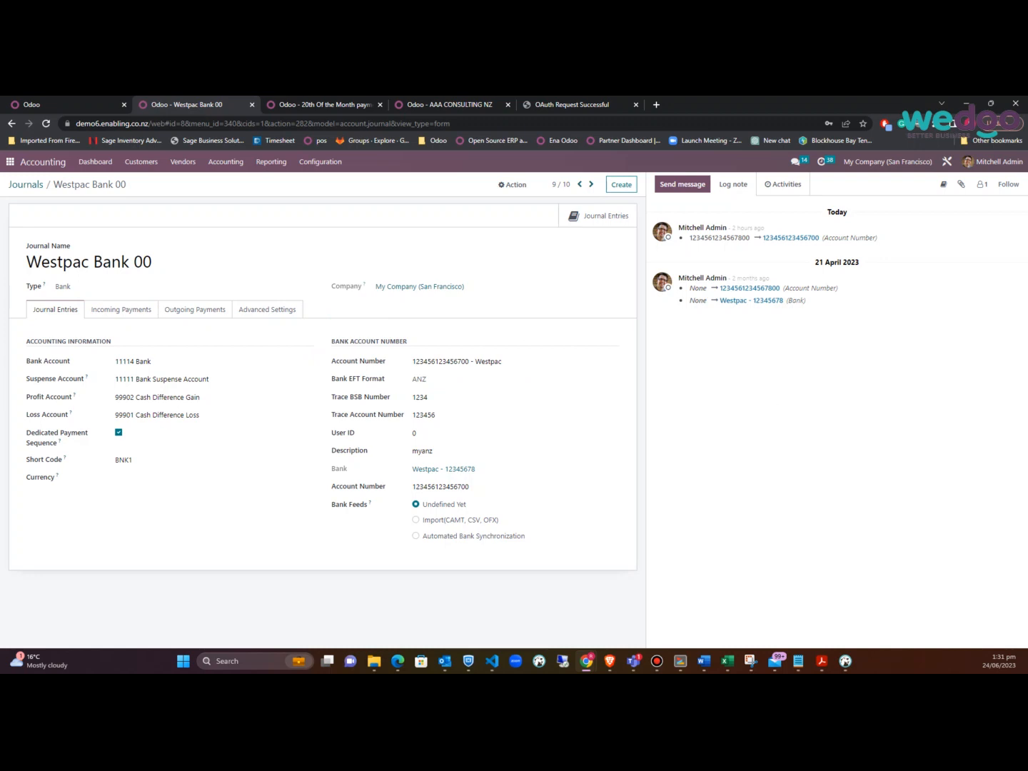
pyautogui.moveTo(1027, 277); pyautogui.dragTo(996, 266)
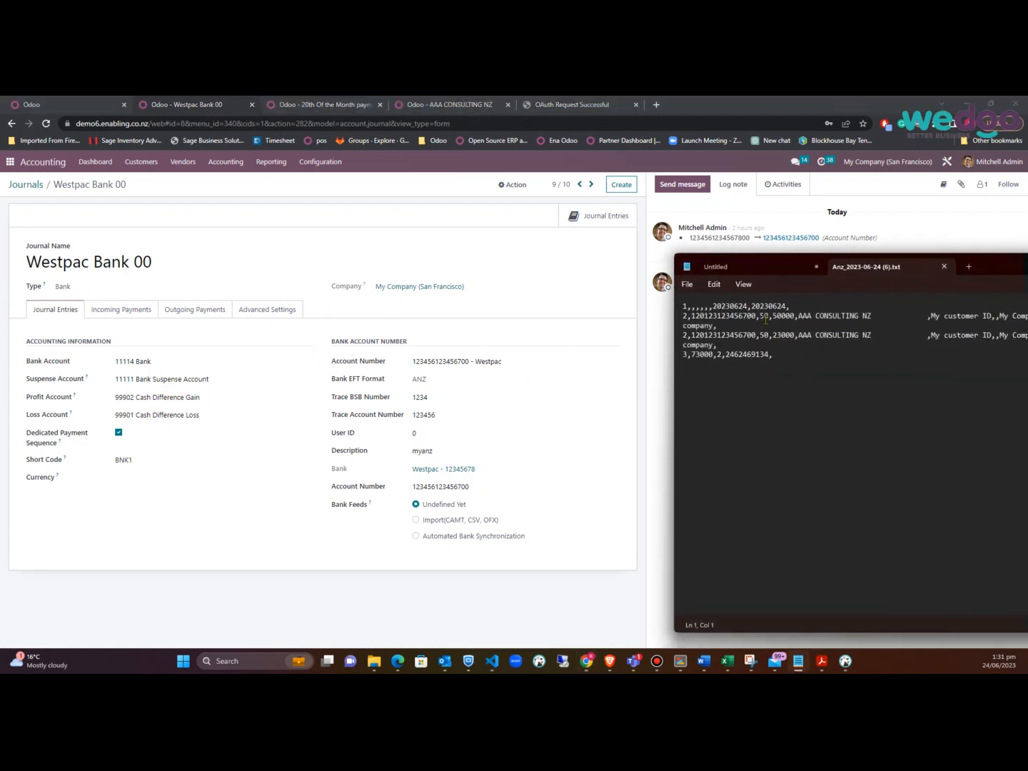
pyautogui.moveTo(991, 267); pyautogui.dragTo(1026, 281)
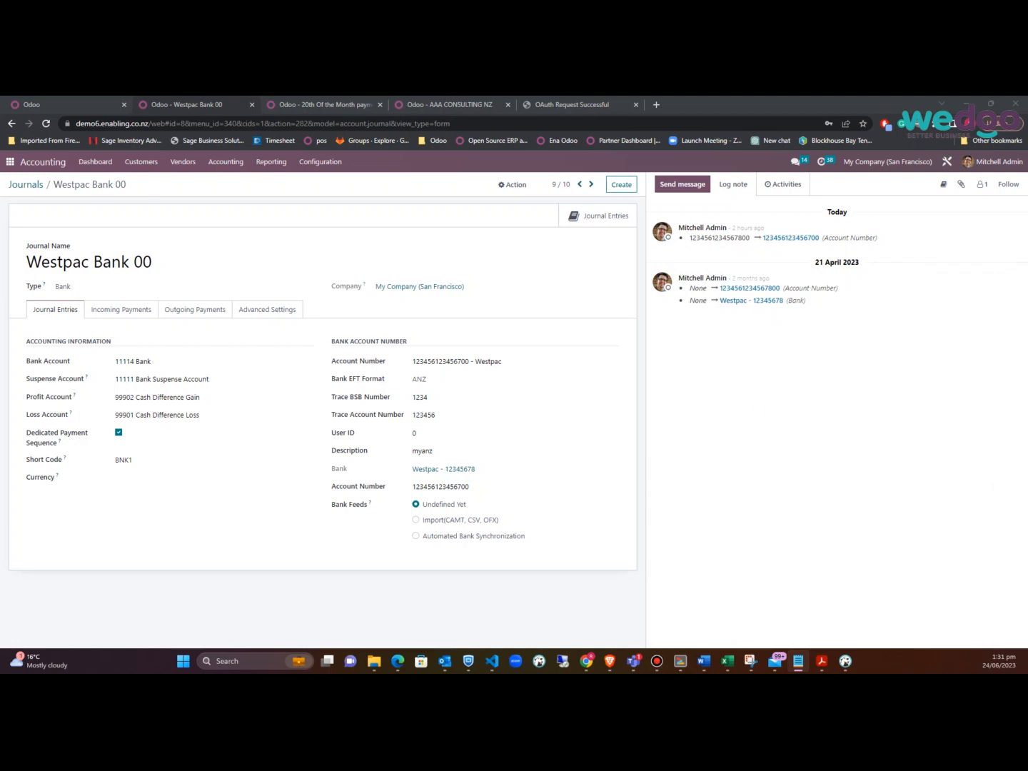
# Return to the Accounting Dashboard and browse the Vendors and Reporting menus
pyautogui.click(38, 162)
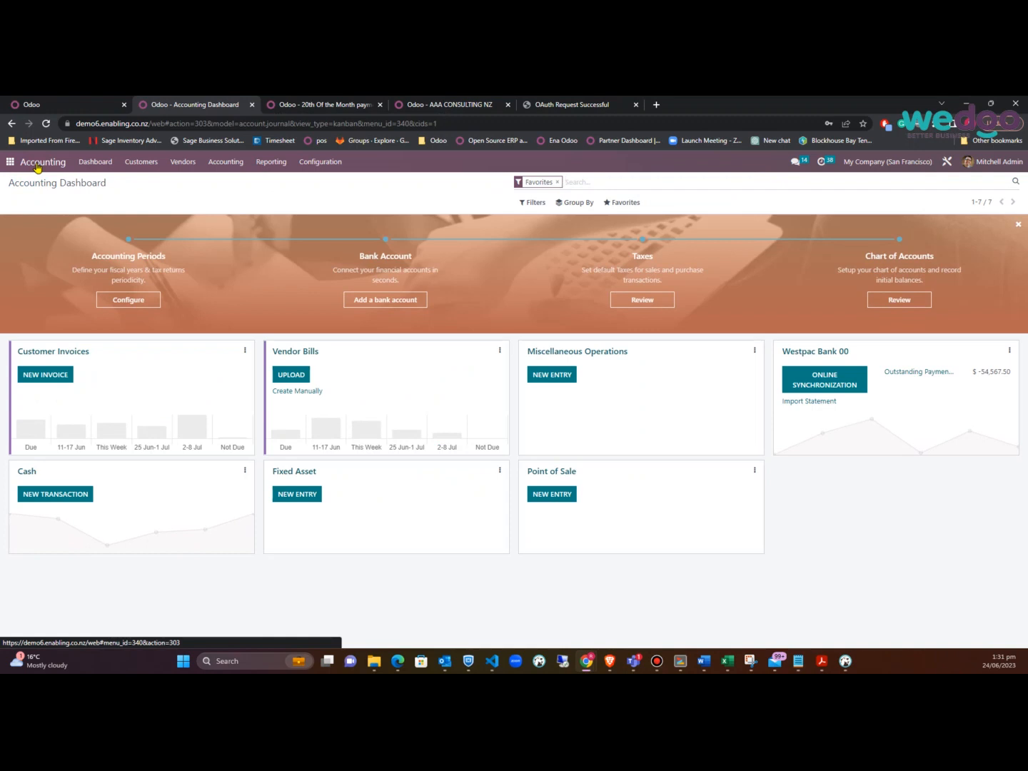
pyautogui.click(182, 164)
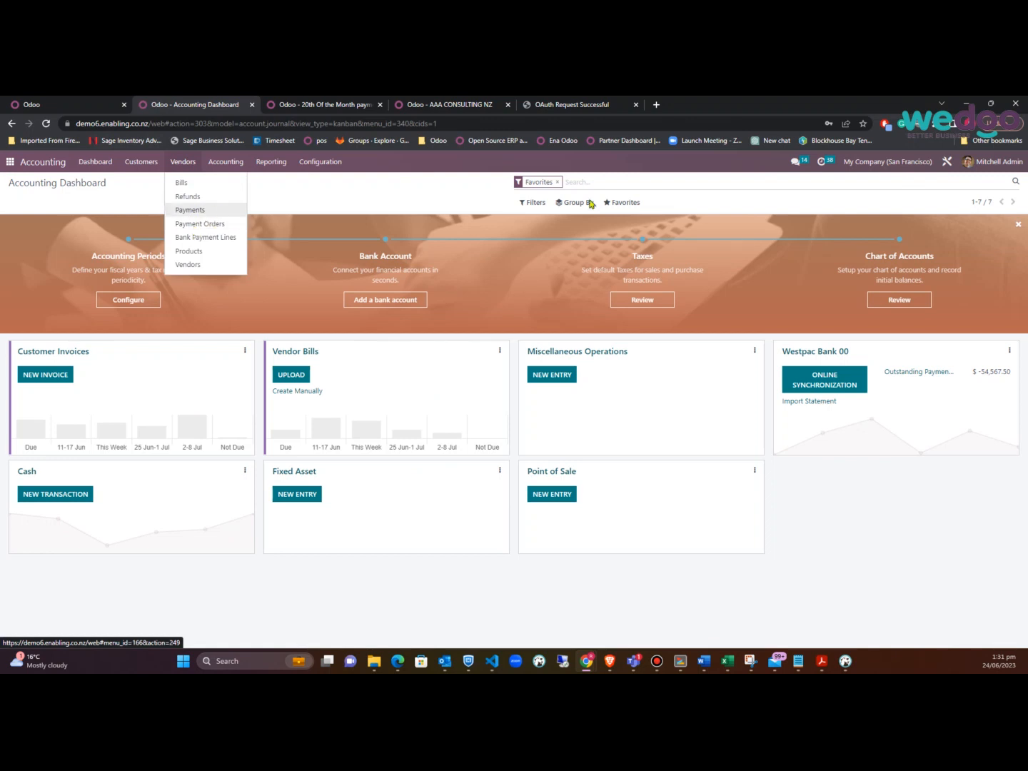
pyautogui.click(271, 162)
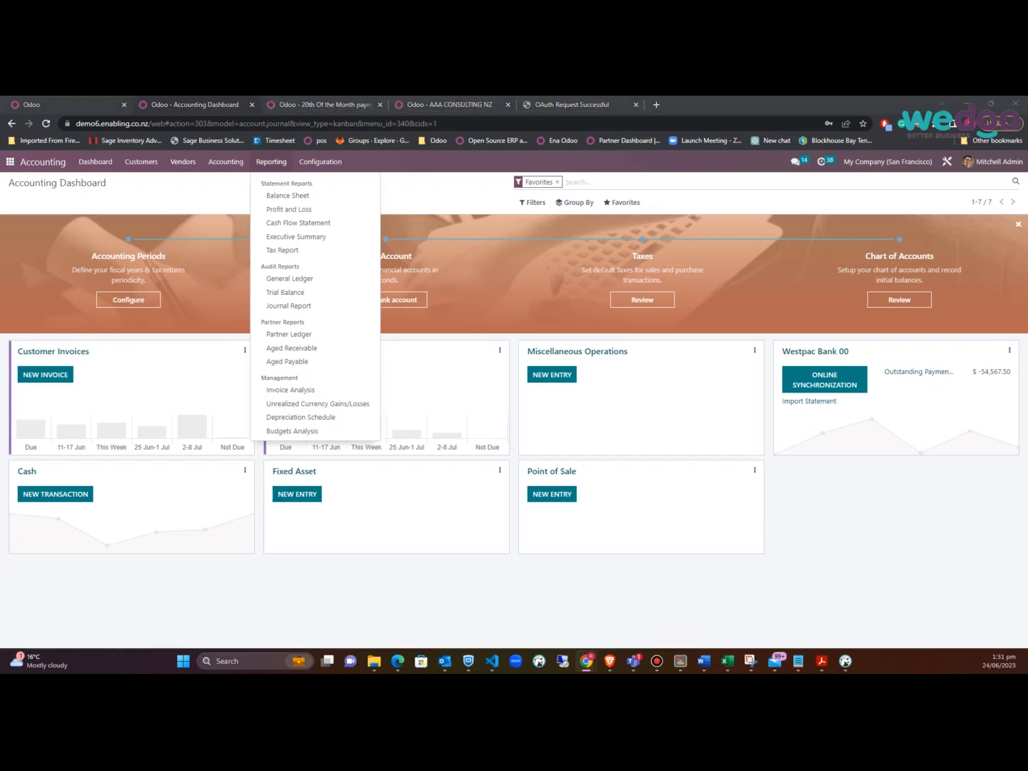